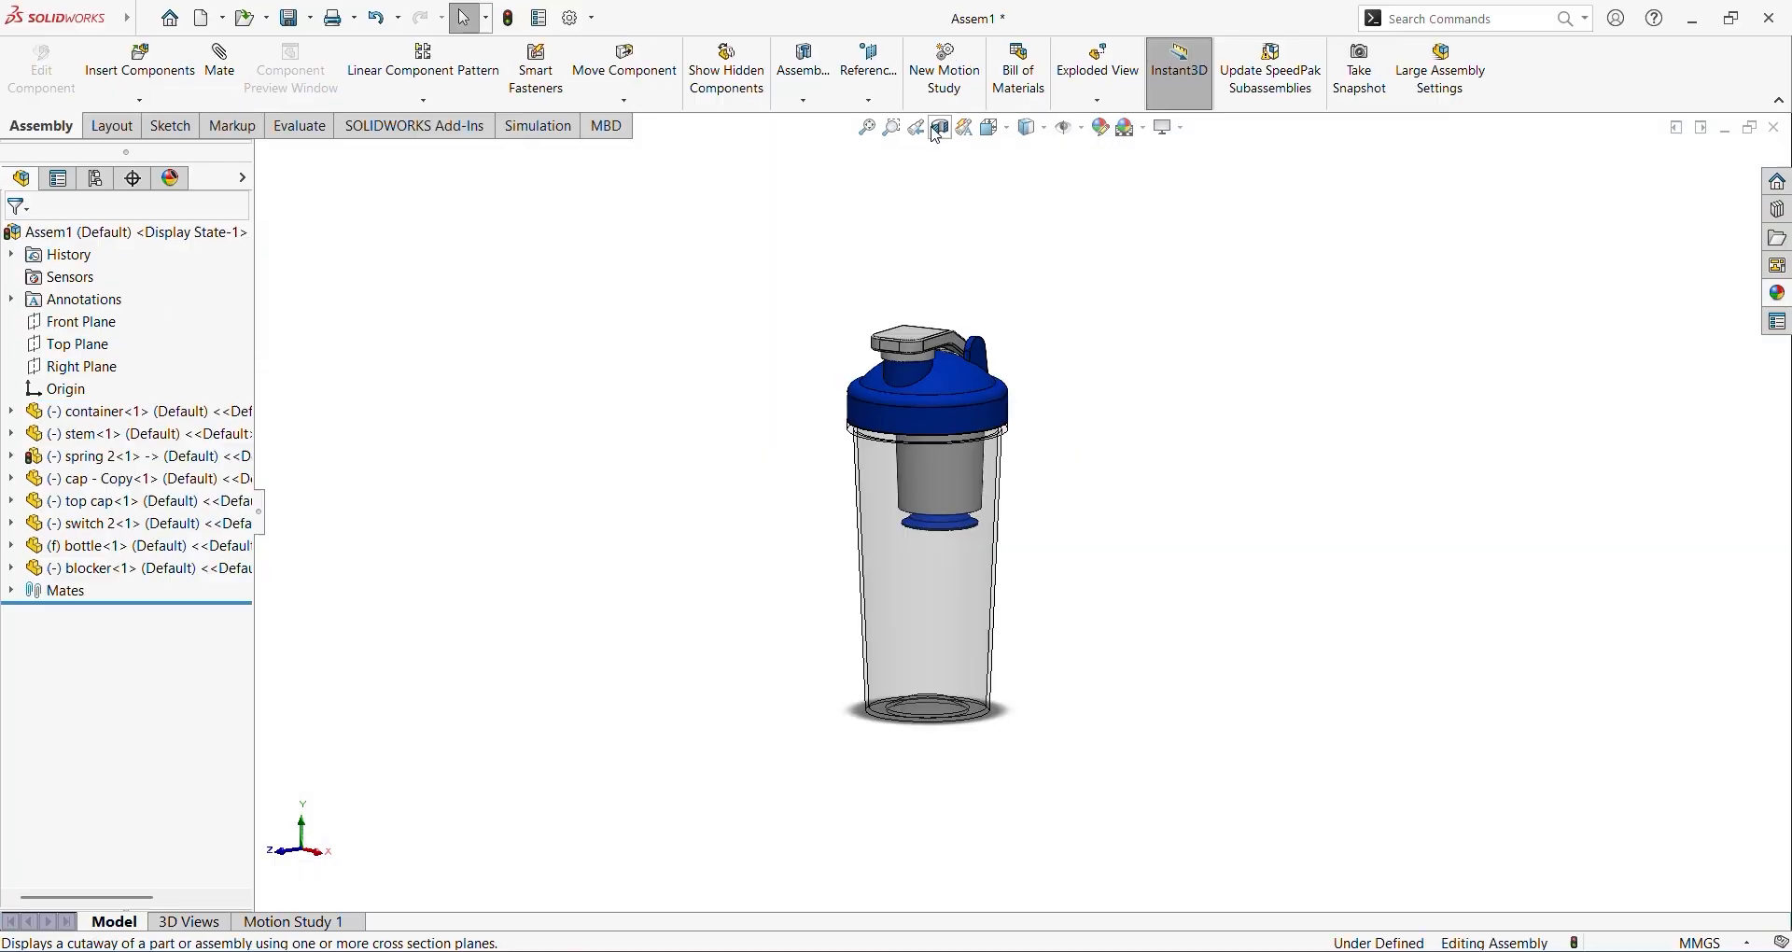
Section the shaker assembly to expose its interior, move the stem inside the spring, and rebuild the assembly.
left_click(940, 127)
middle_click_drag(717, 523, 896, 530)
left_click_drag(1034, 536, 1016, 530)
left_click(18, 240)
scroll(1112, 548, "down", 10)
left_click_drag(1058, 520, 1060, 574)
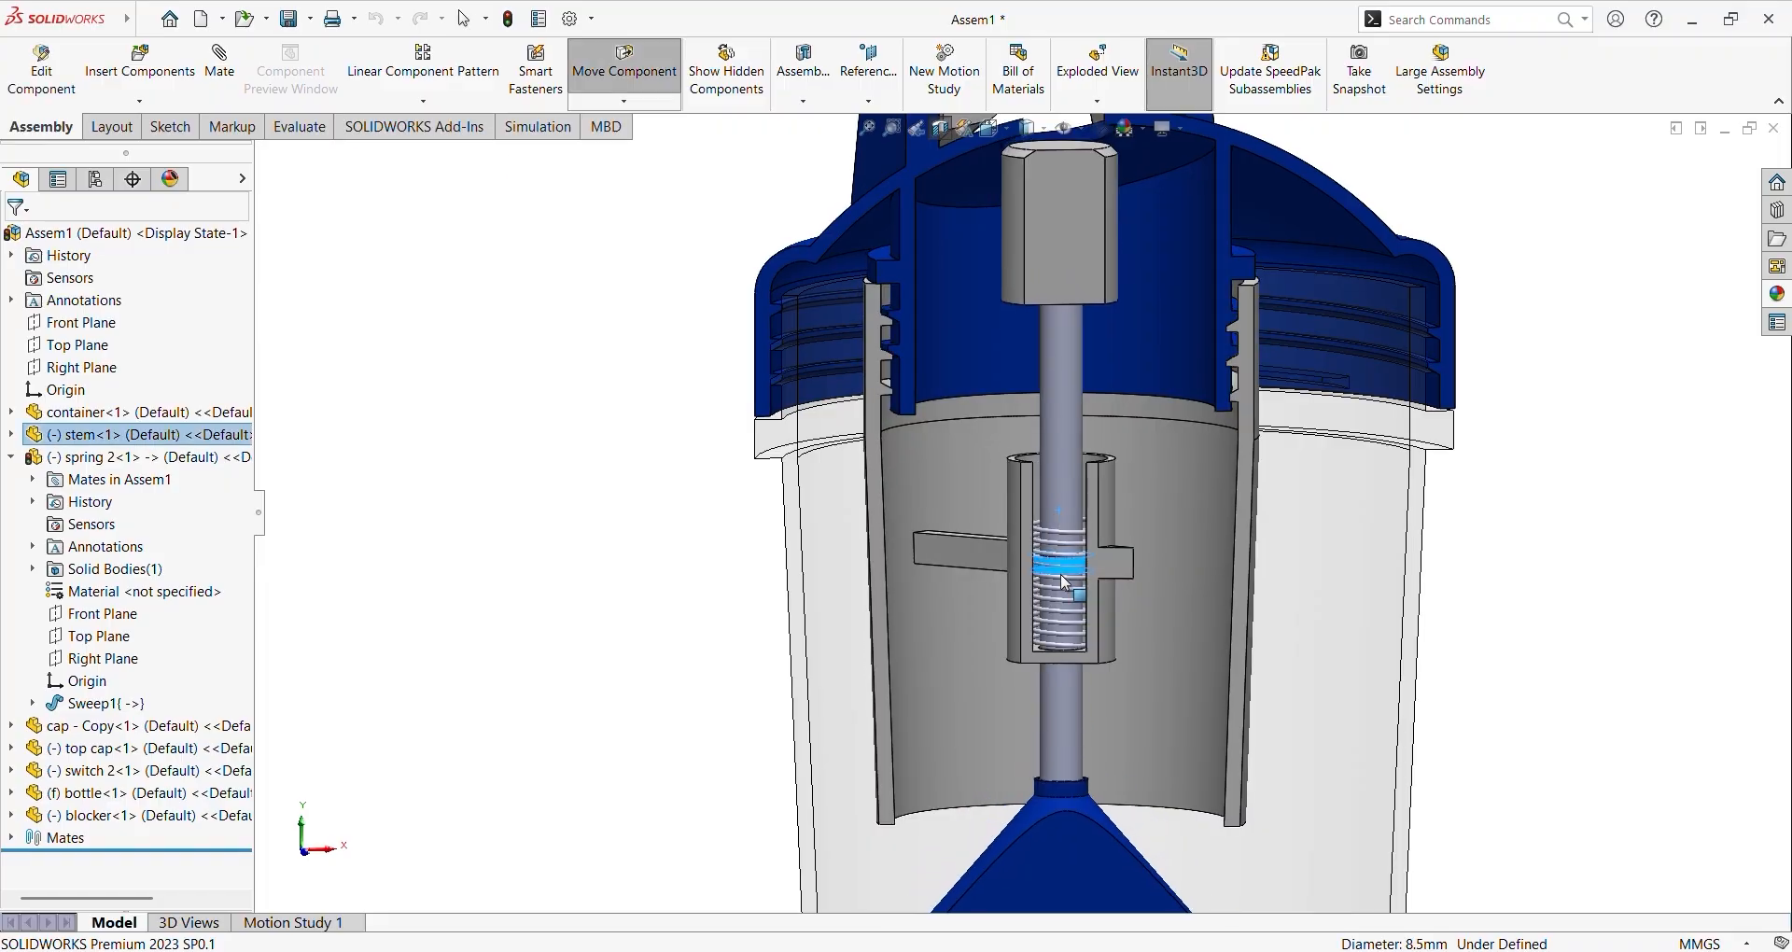
left_click(511, 22)
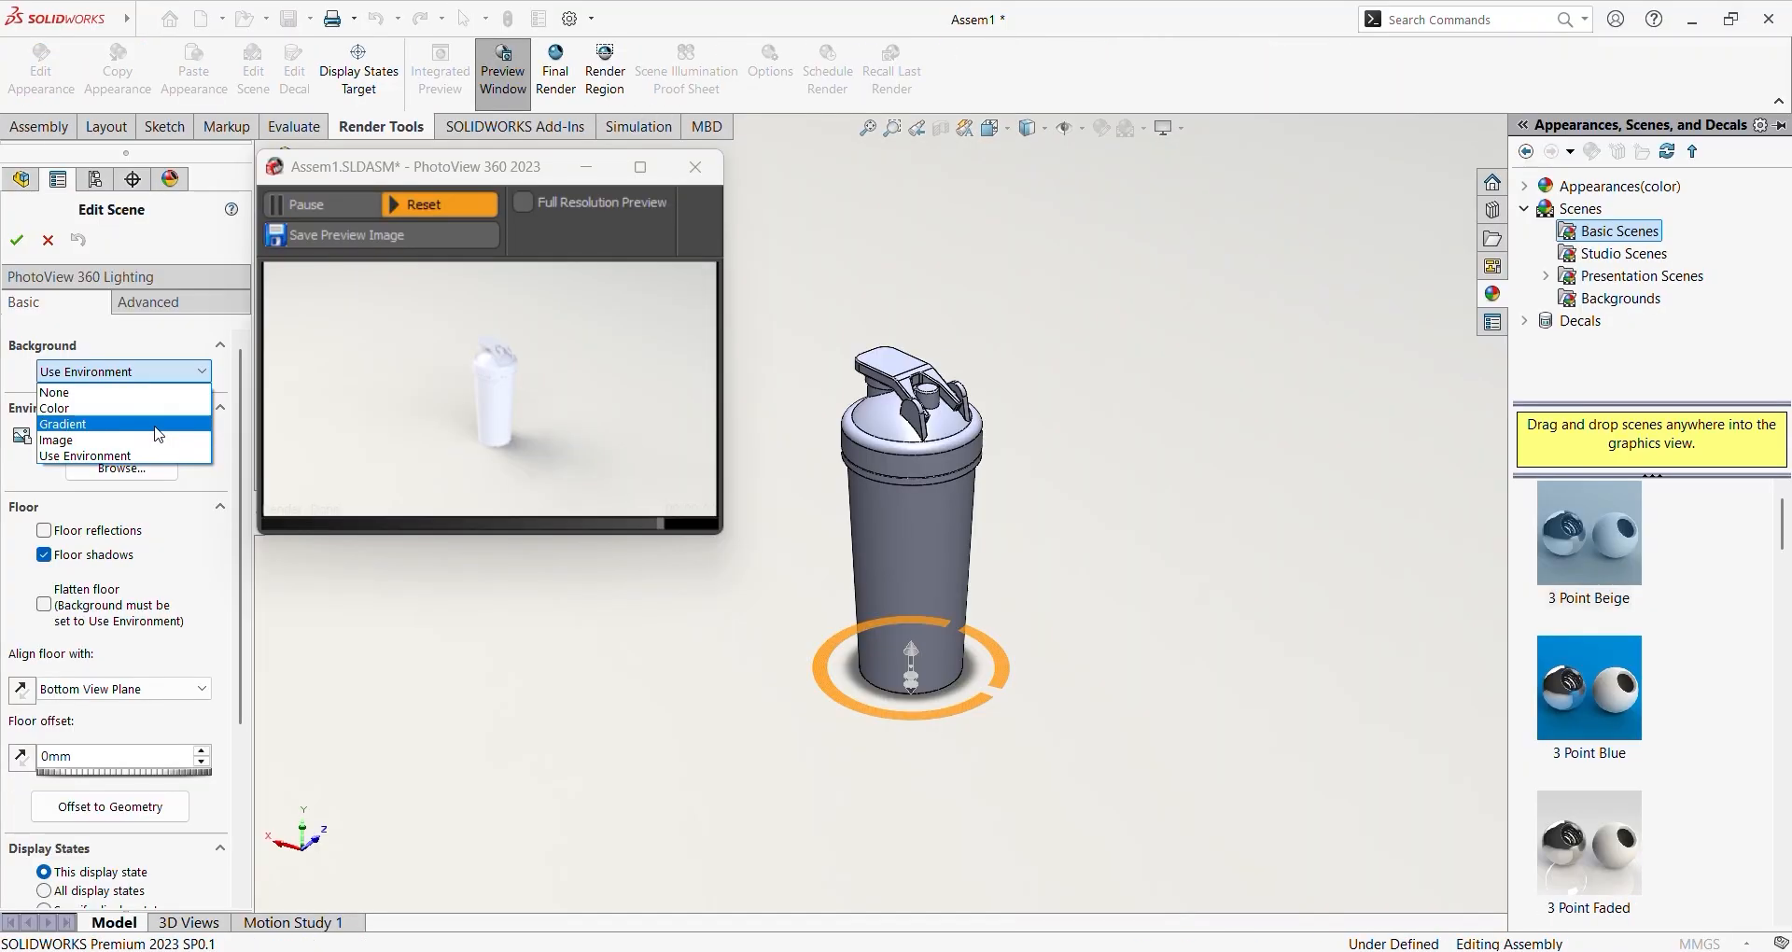
Set the scene background to a gradient with an orange bottom colour.
left_click(156, 425)
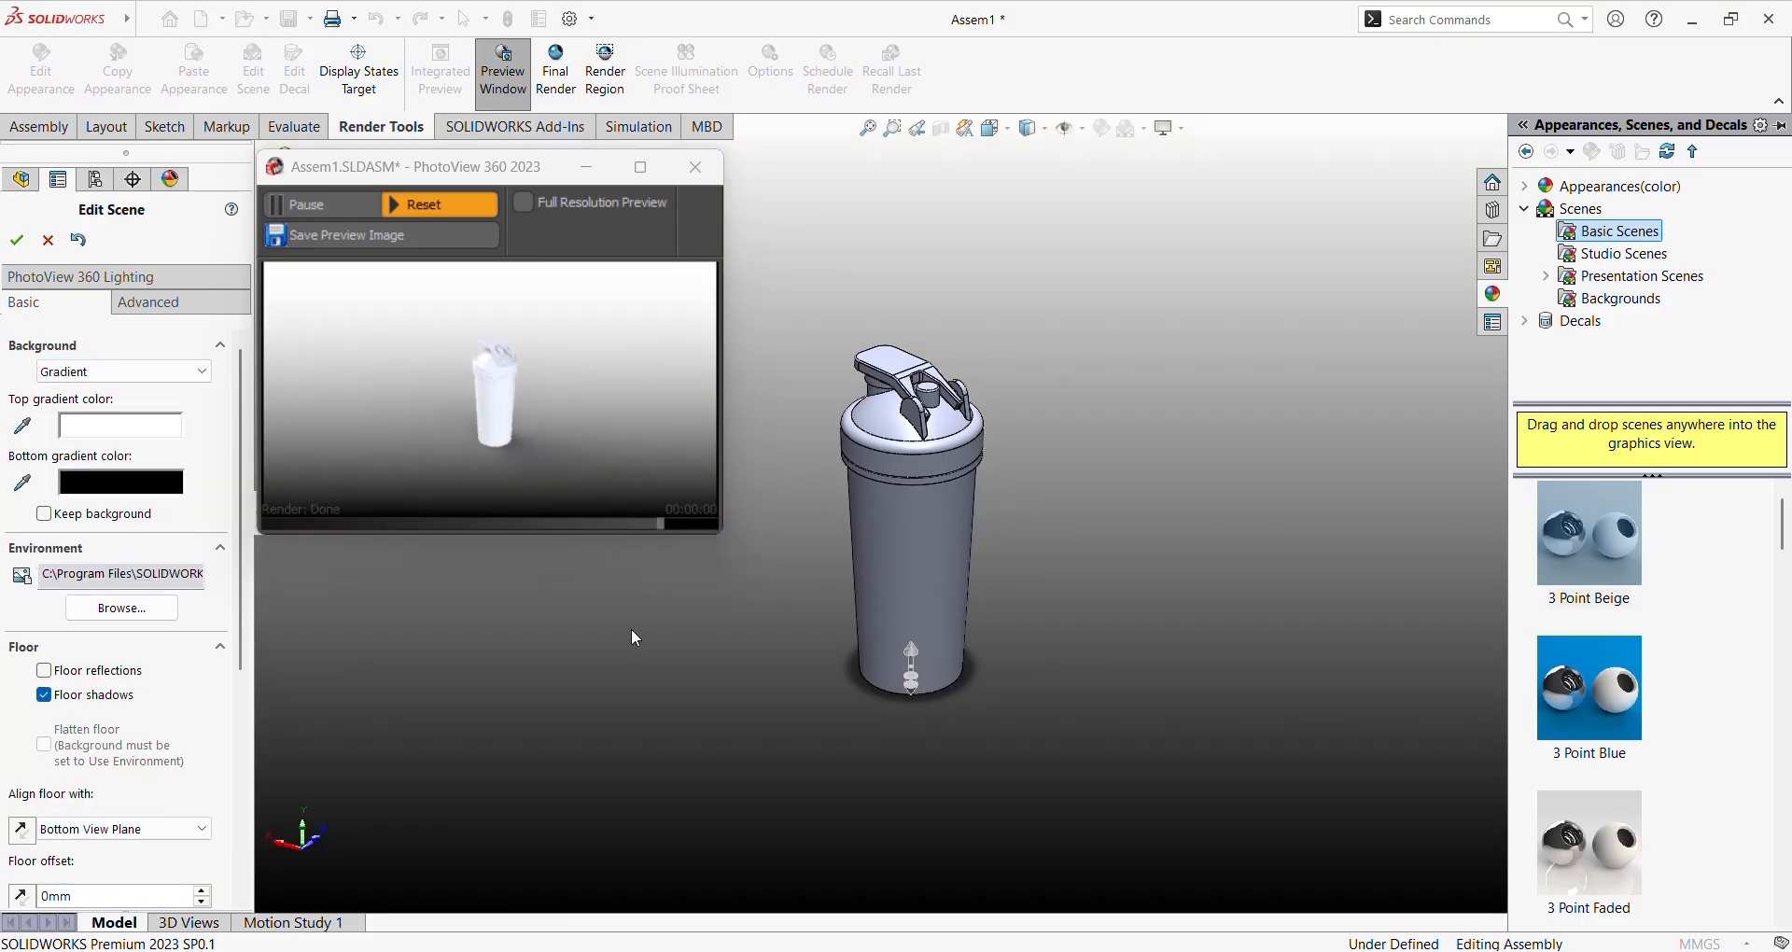
left_click(122, 483)
left_click(815, 433)
left_click(807, 642)
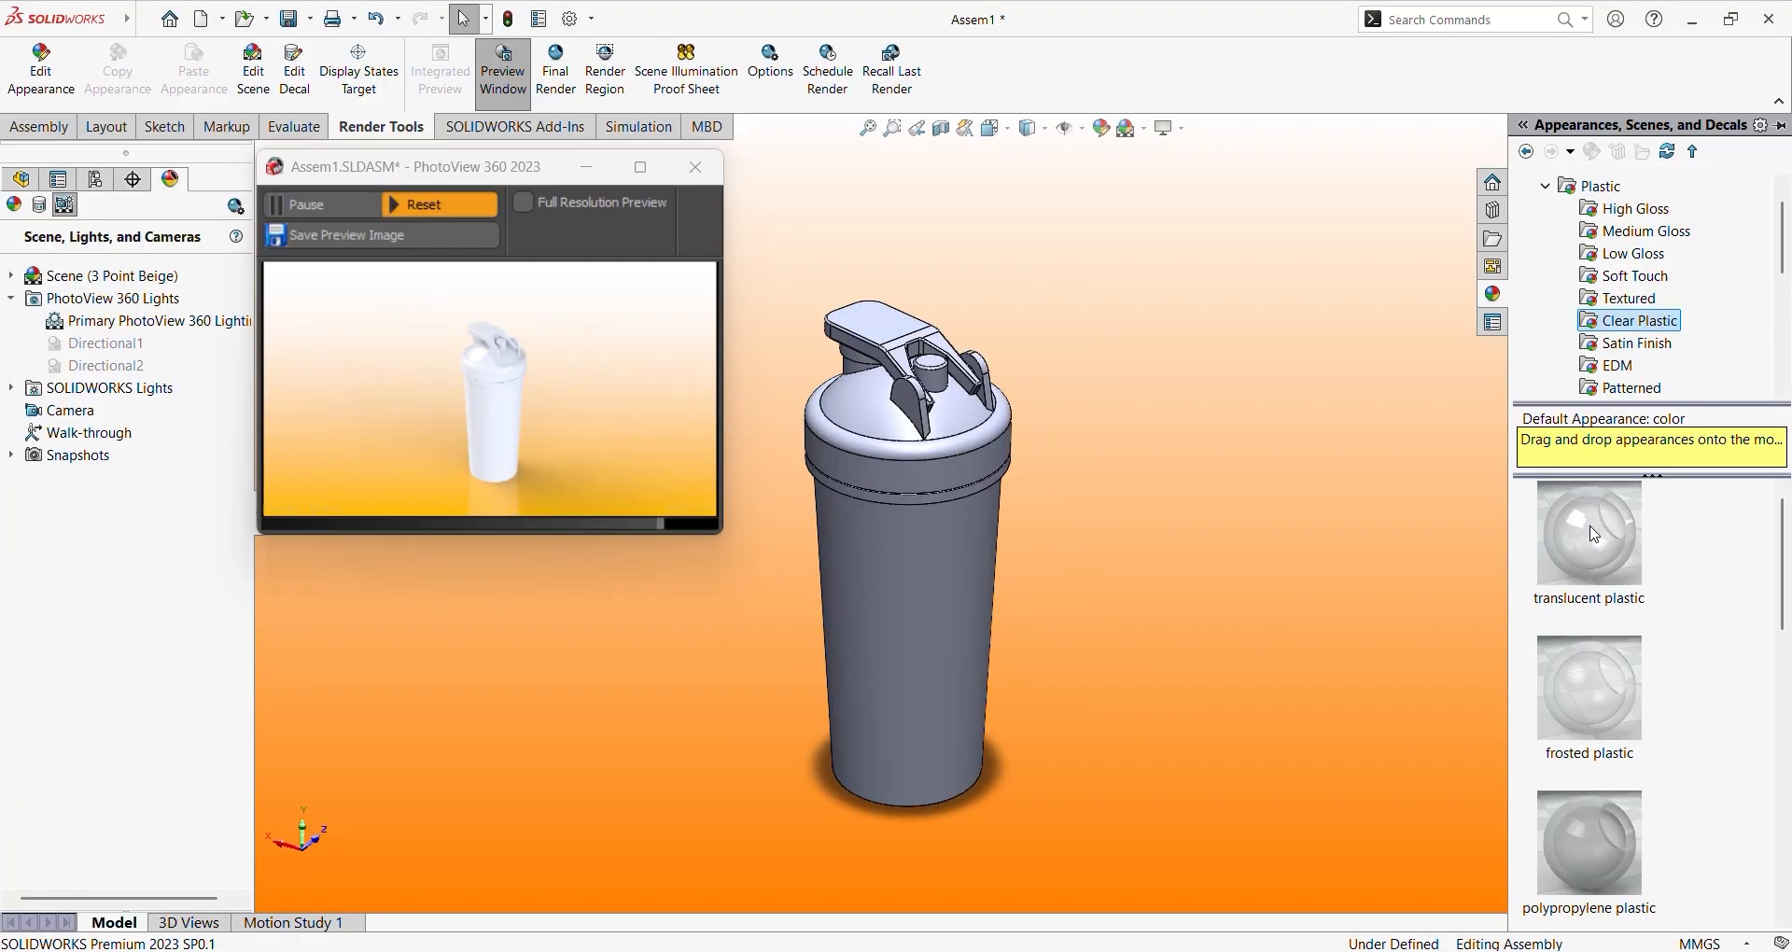
Apply translucent plastic to the bottle and blue low gloss plastic to the lid, and run the final render.
left_click_drag(1596, 535, 978, 597)
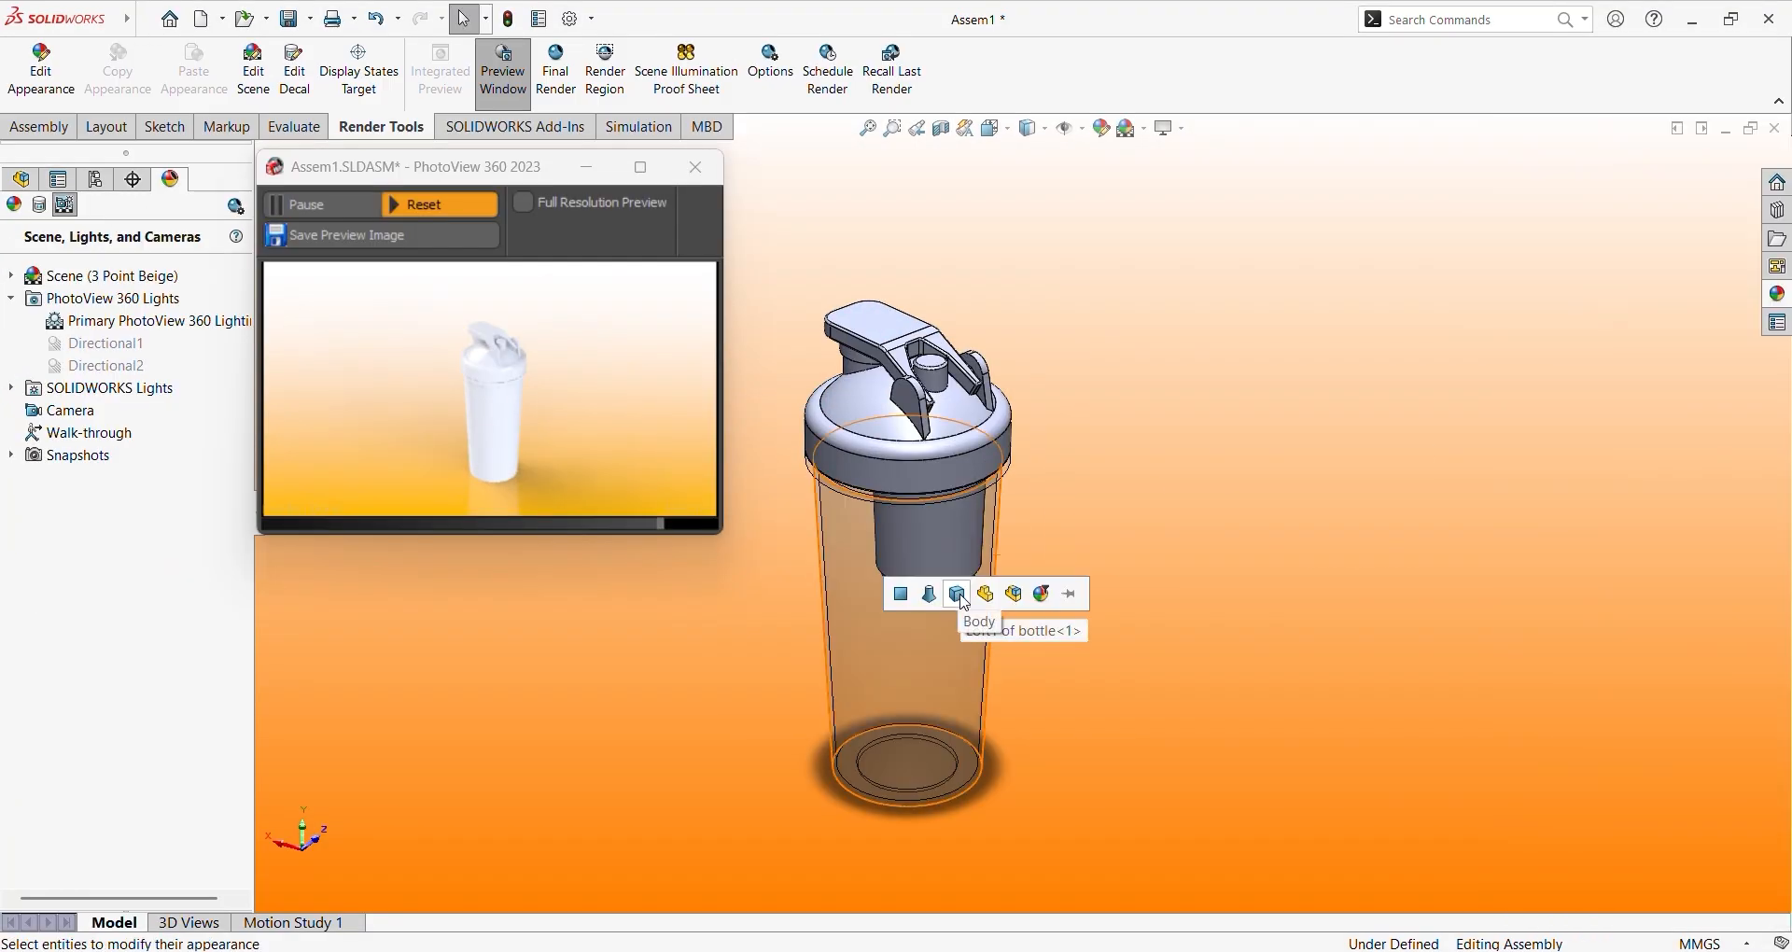
left_click(978, 597)
left_click_drag(1596, 534, 880, 446)
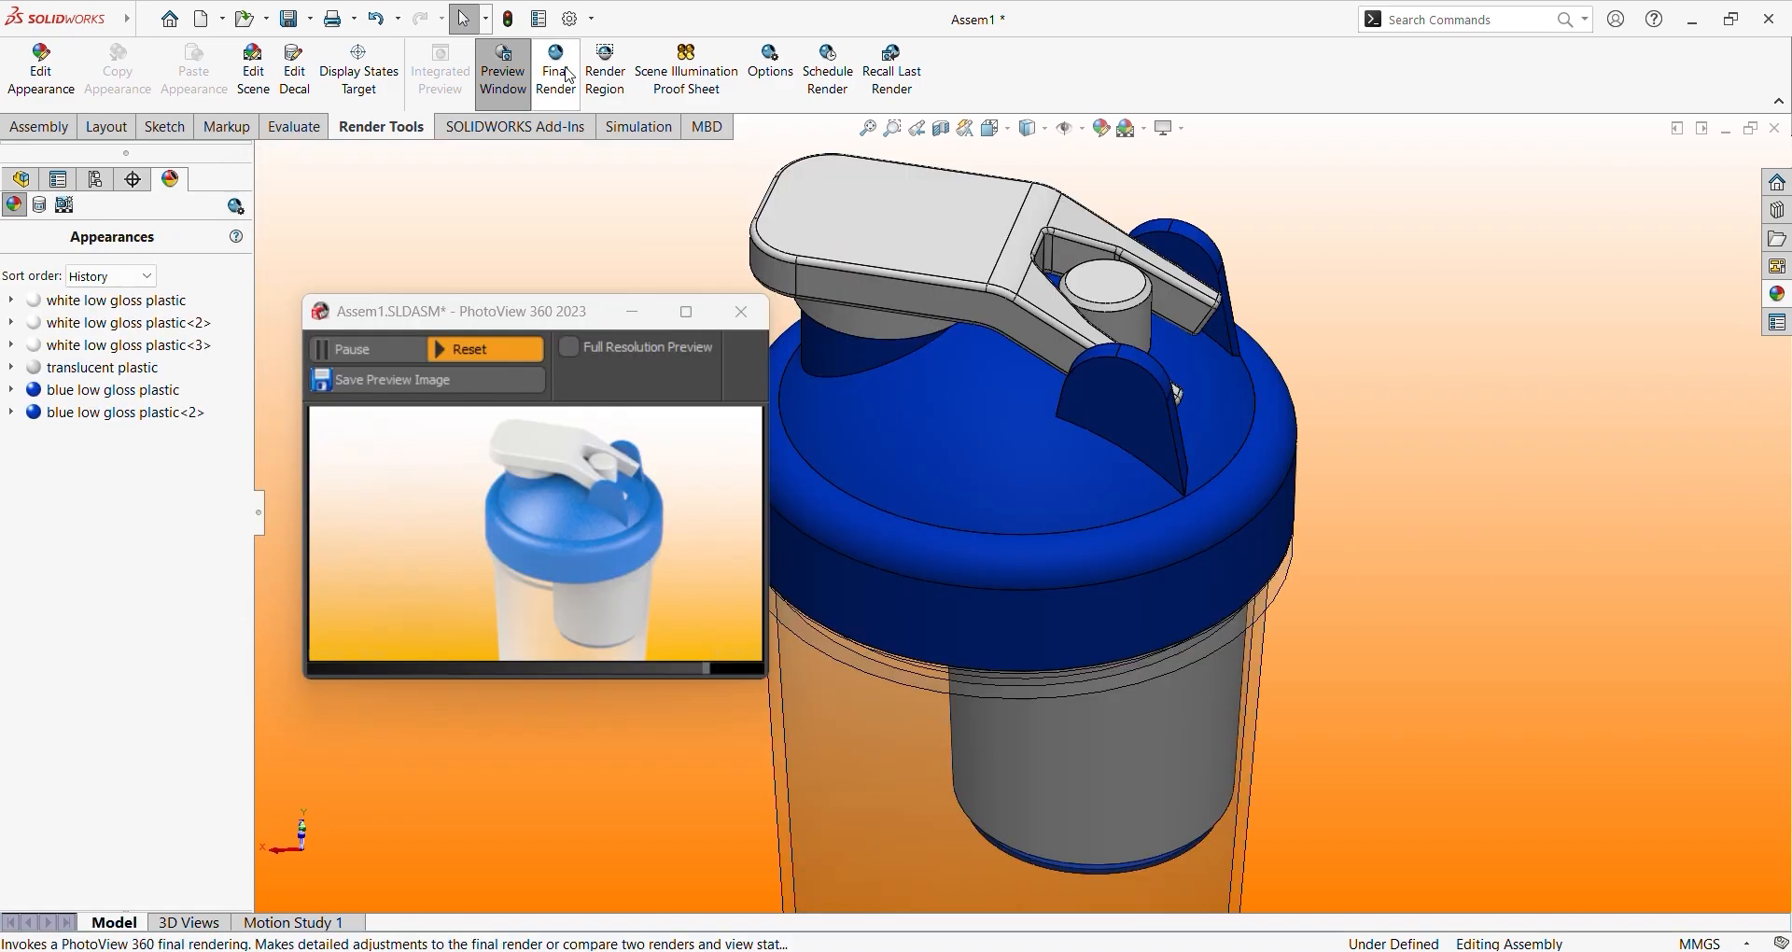
left_click(570, 76)
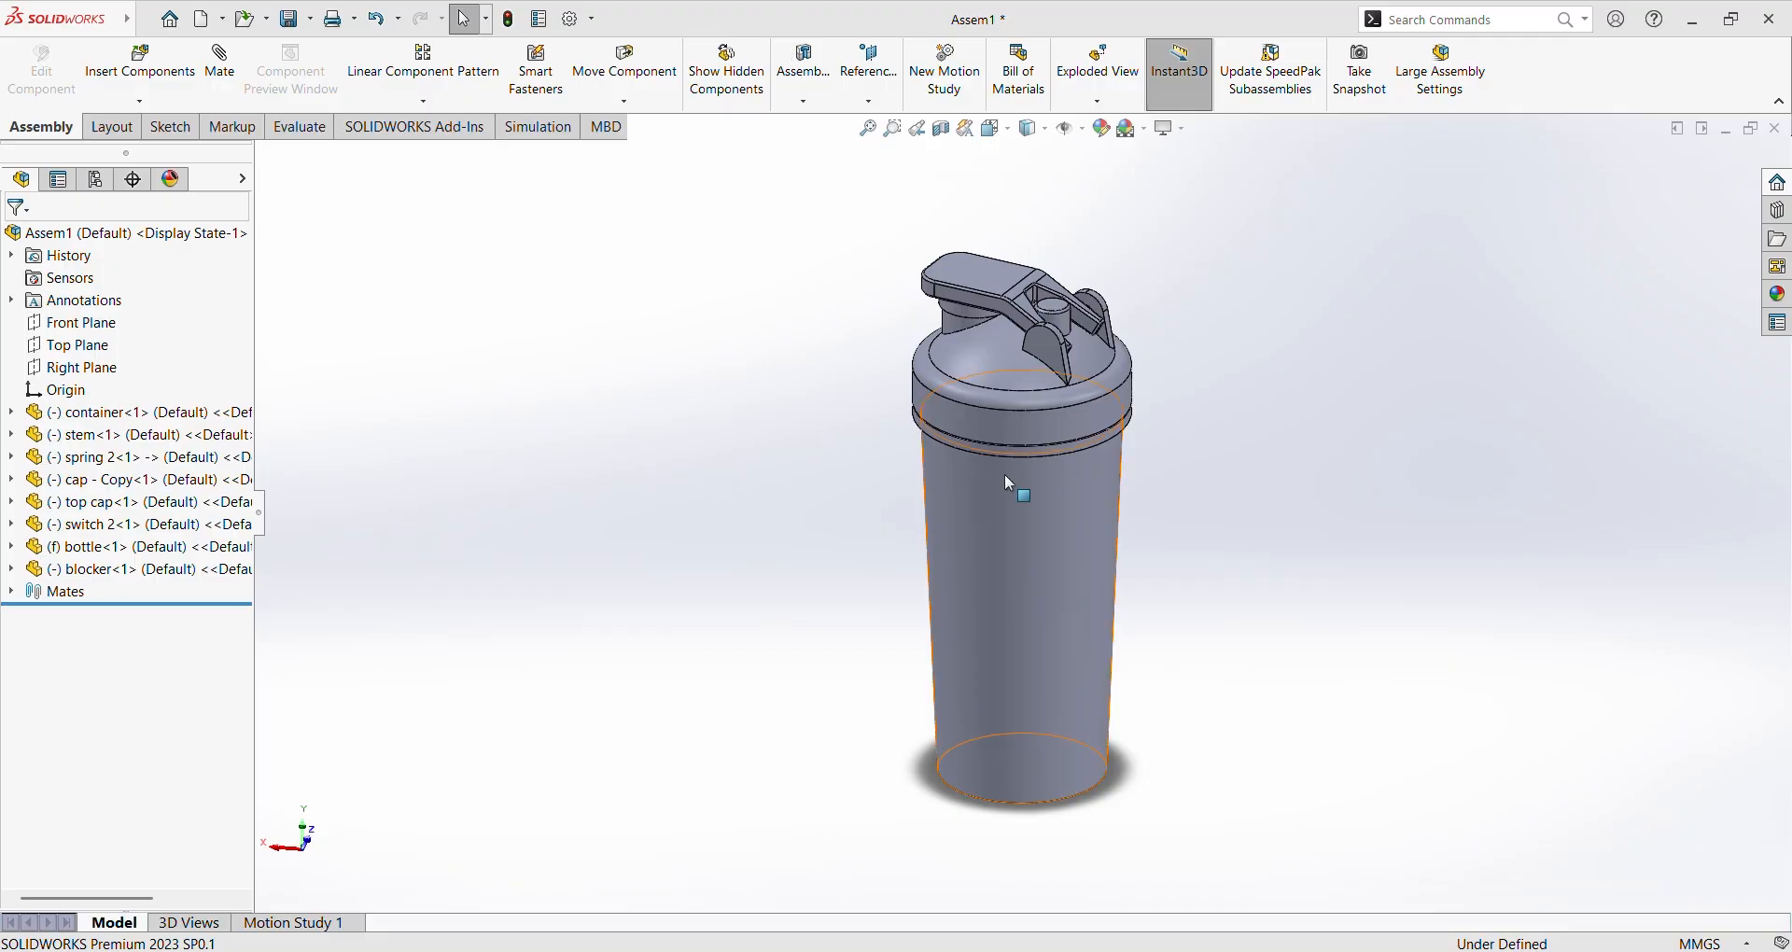
middle_click_drag(1024, 492, 1220, 533)
scroll(1229, 507, "down", 3)
scroll(973, 521, "up", 3)
mouse_move(972, 521)
middle_mouse_down()
mouse_move(496, 556)
mouse_move(452, 528)
middle_mouse_up()
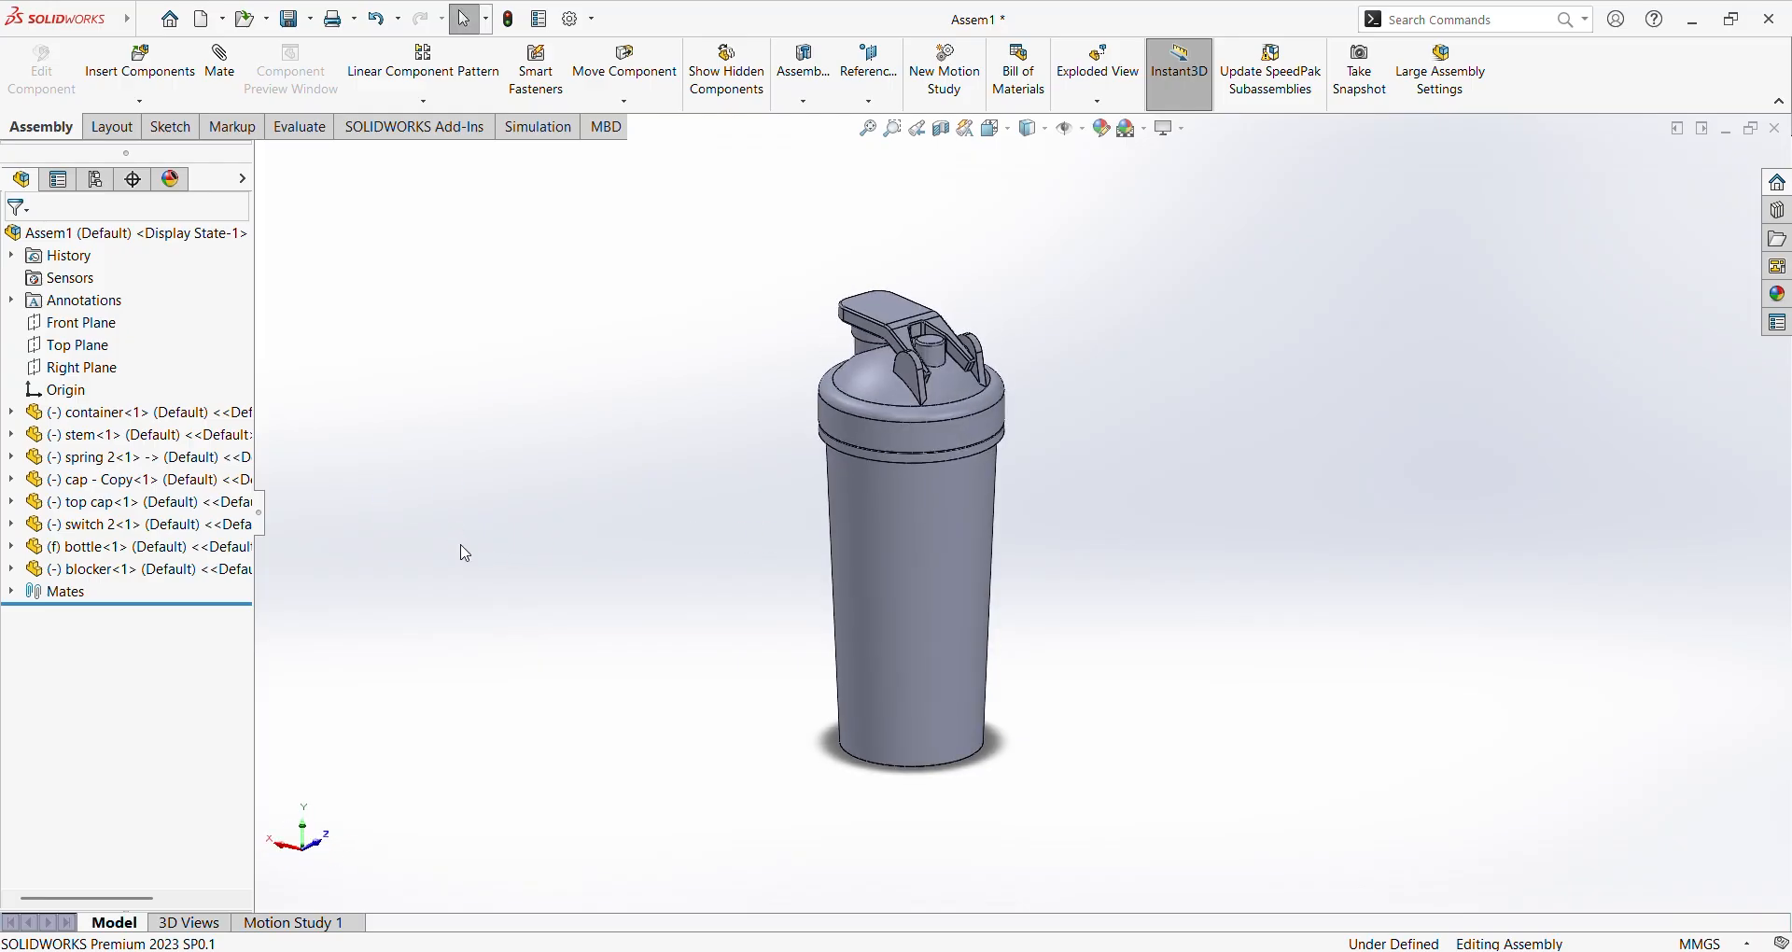
scroll(1101, 529, "down", 1)
scroll(1100, 529, "up", 1)
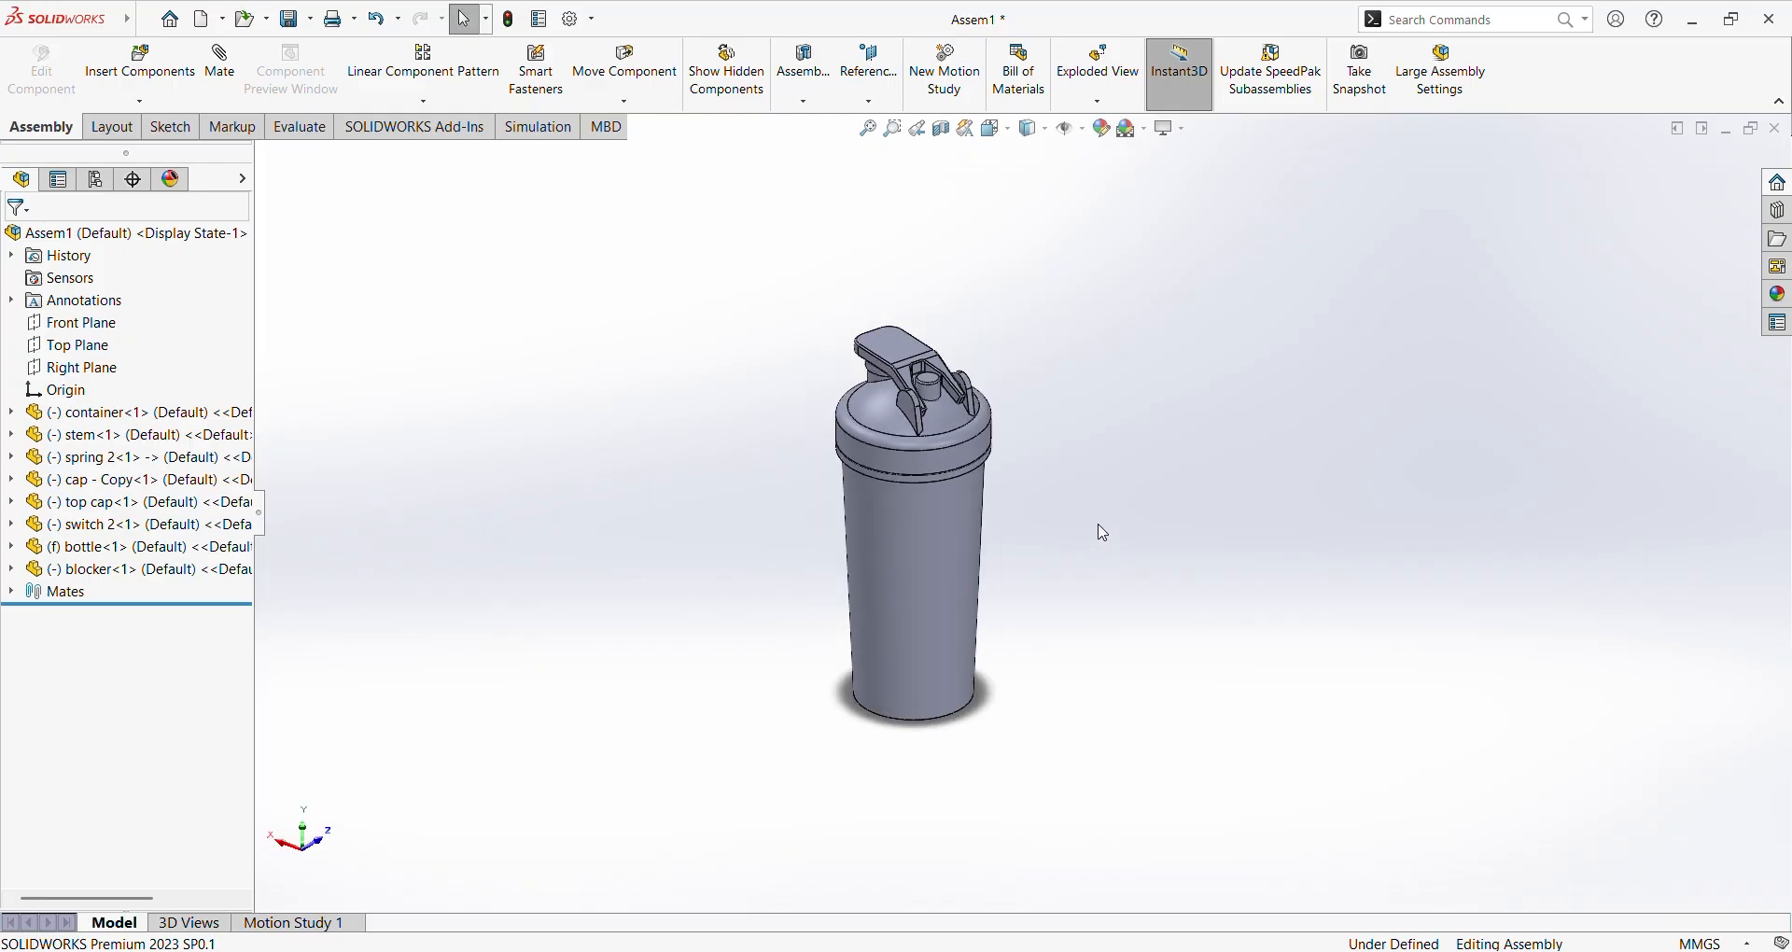
Activate the PhotoView 360 add-in for the current session.
left_click(592, 18)
left_click(616, 95)
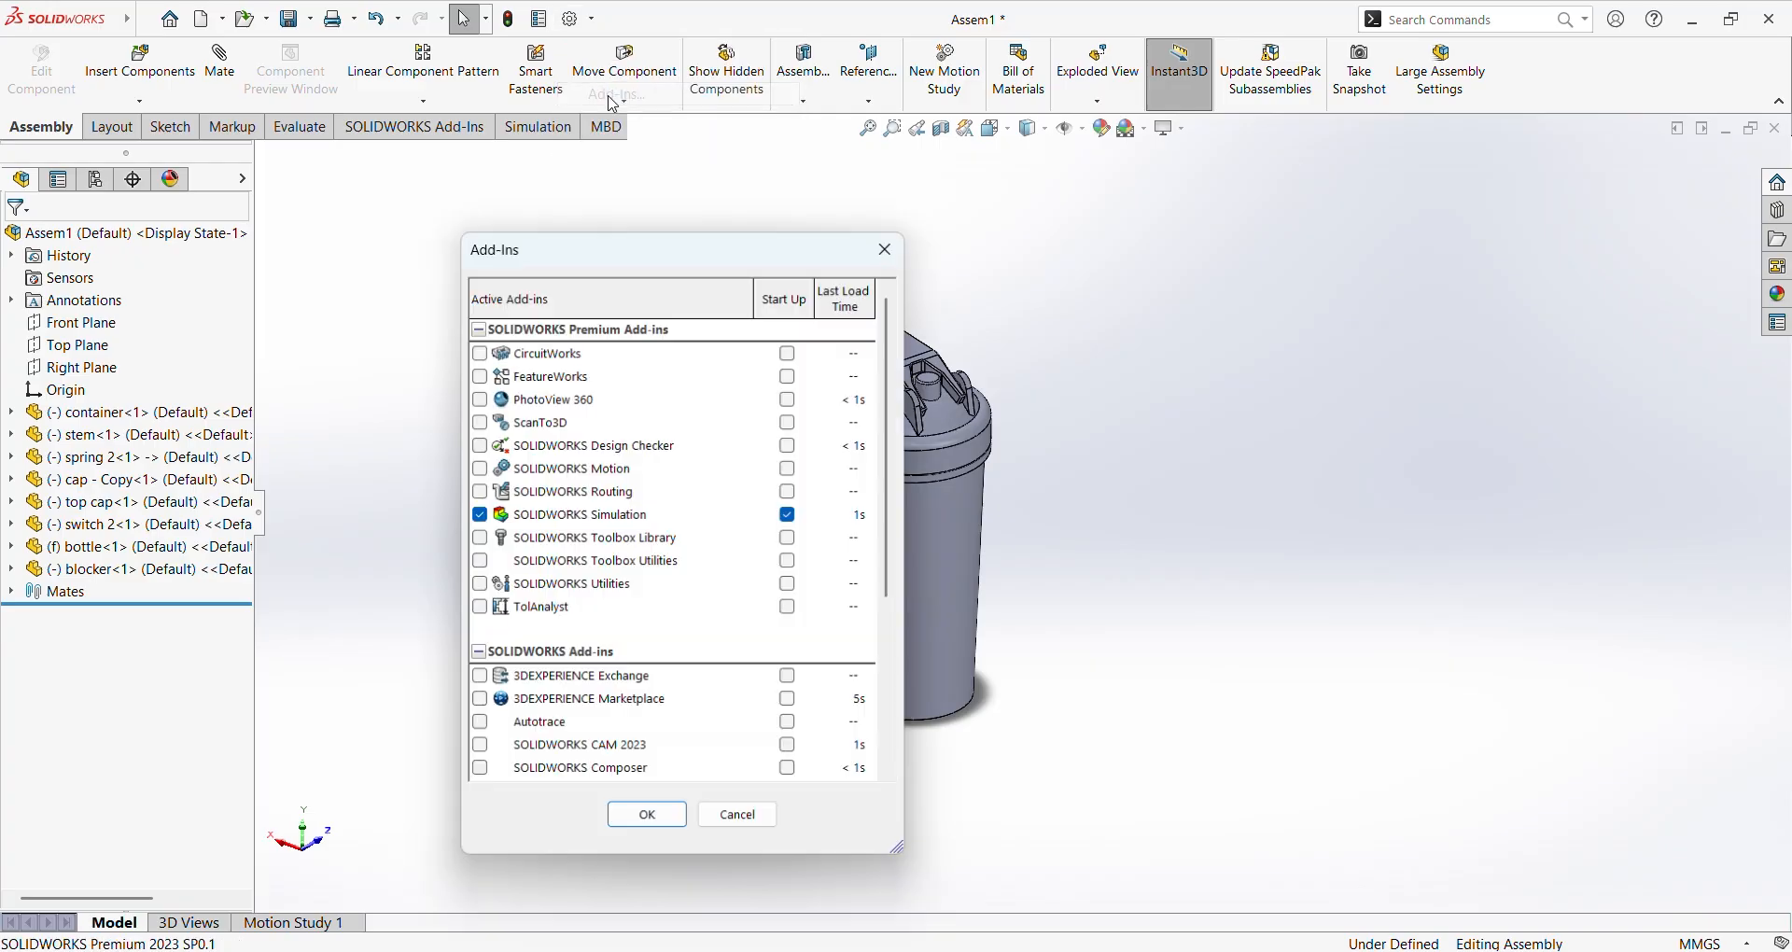
scroll(640, 493, "down", 3)
scroll(643, 493, "up", 3)
scroll(644, 494, "down", 3)
scroll(646, 495, "up", 4)
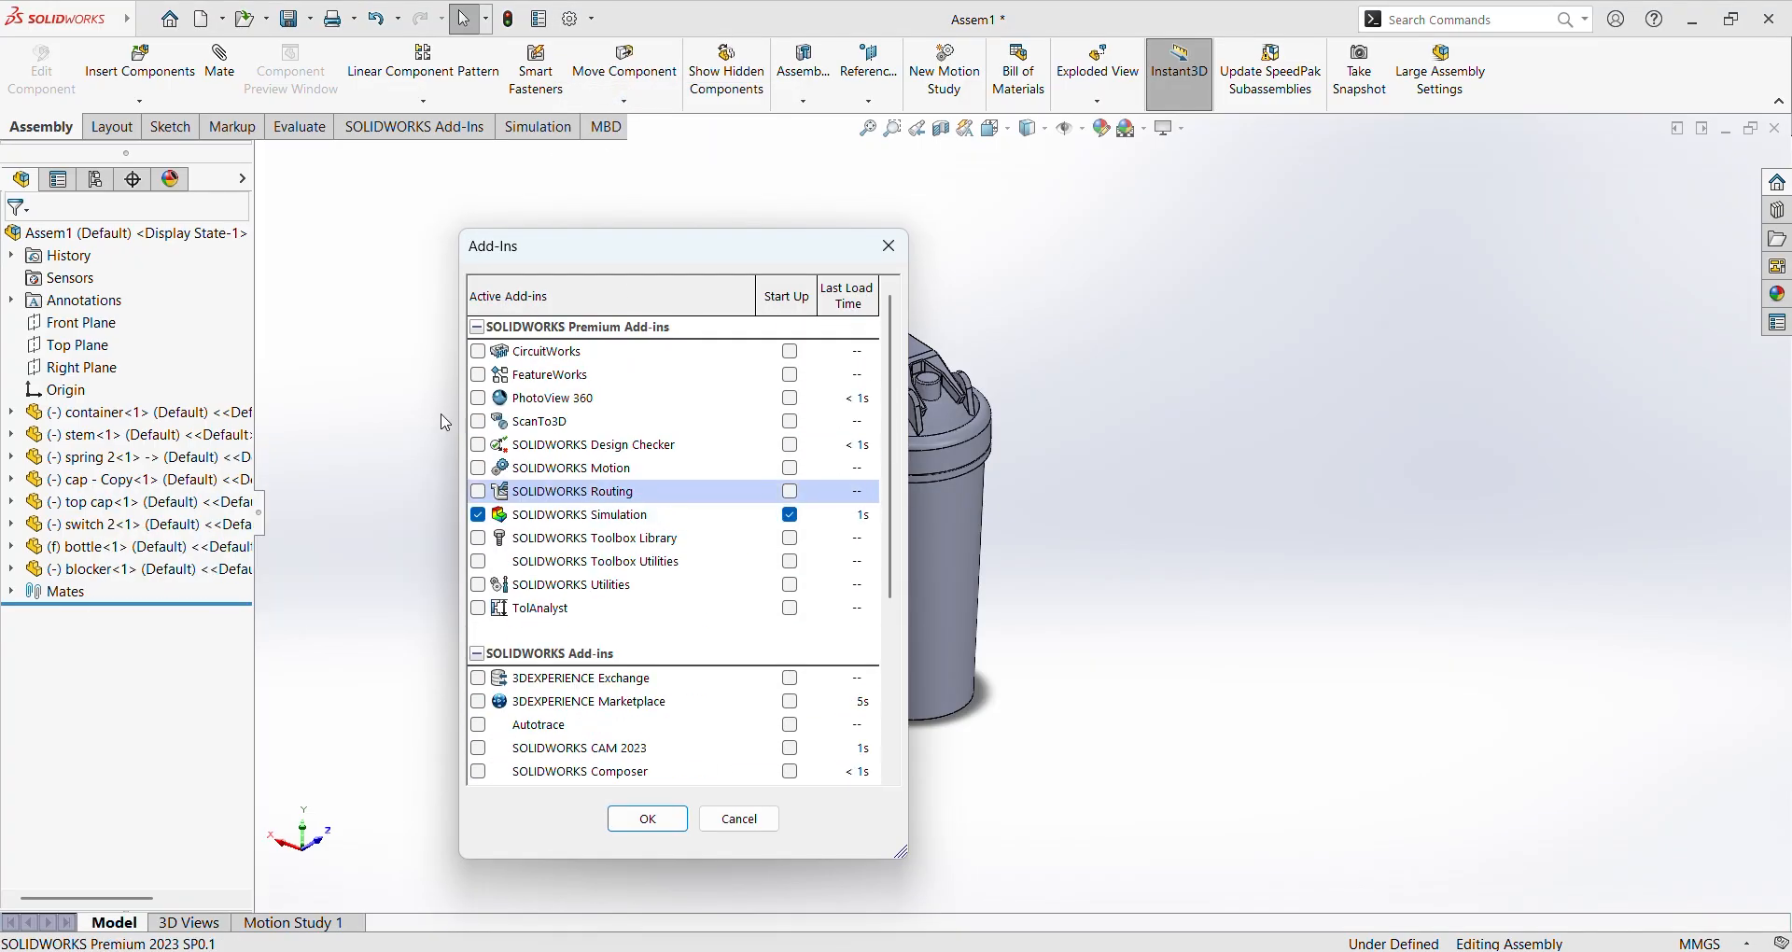
mouse_move(532, 403)
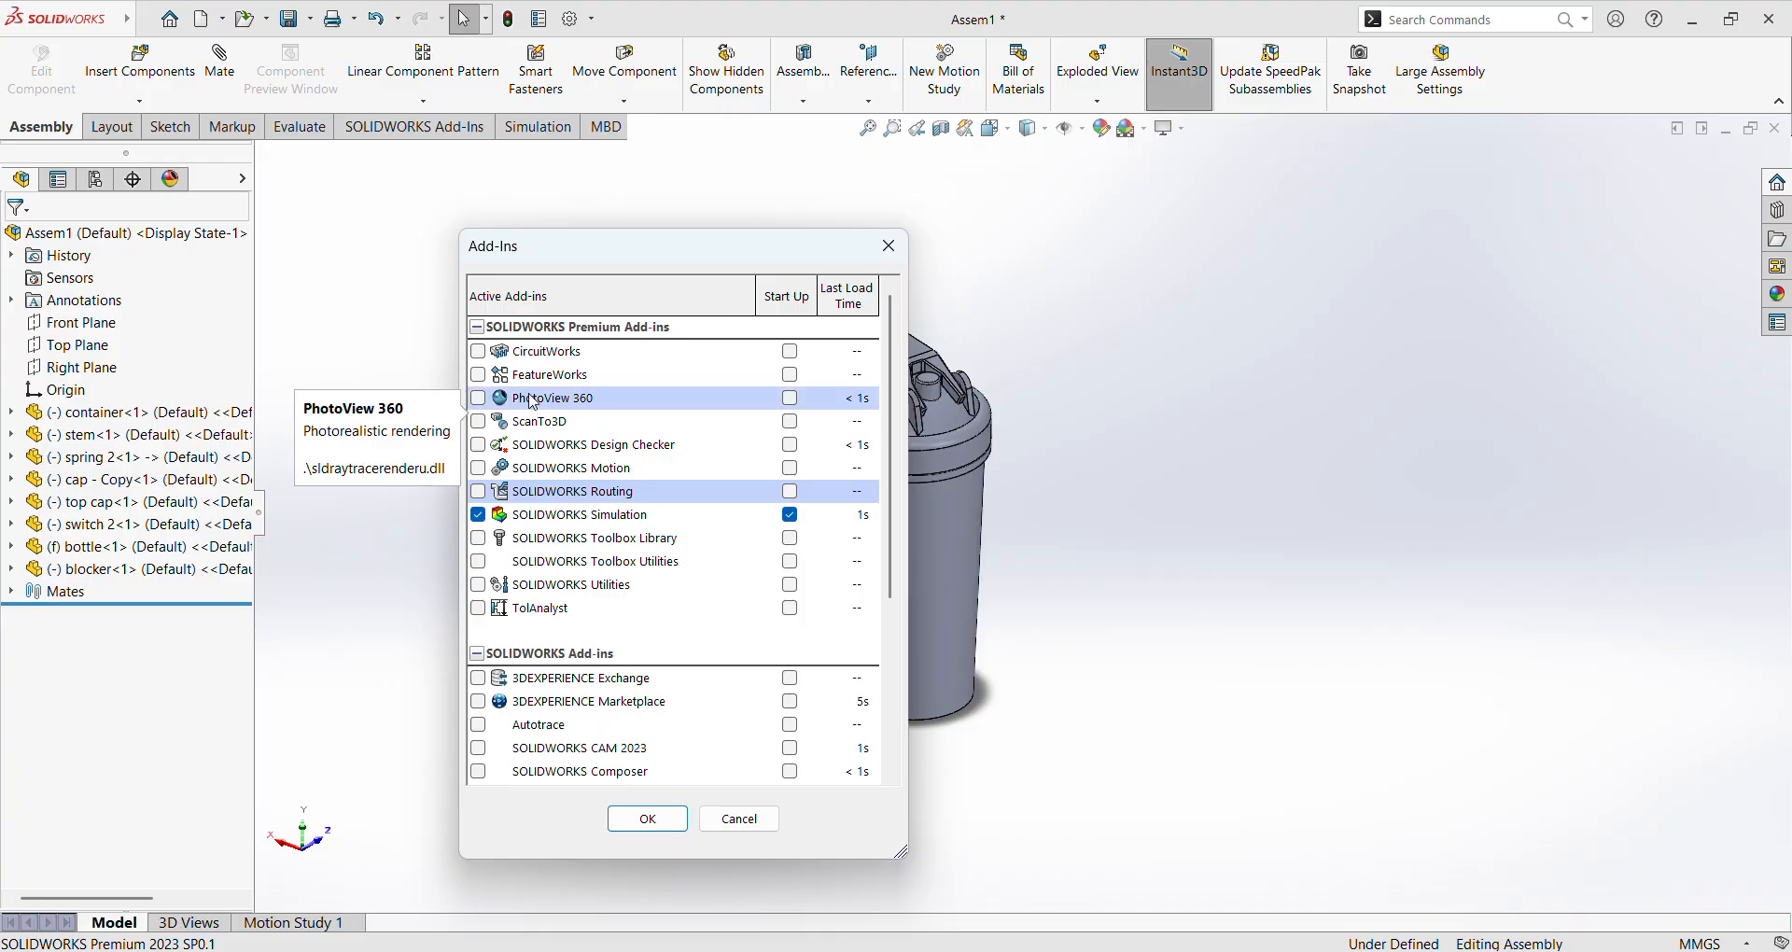
left_click(478, 400)
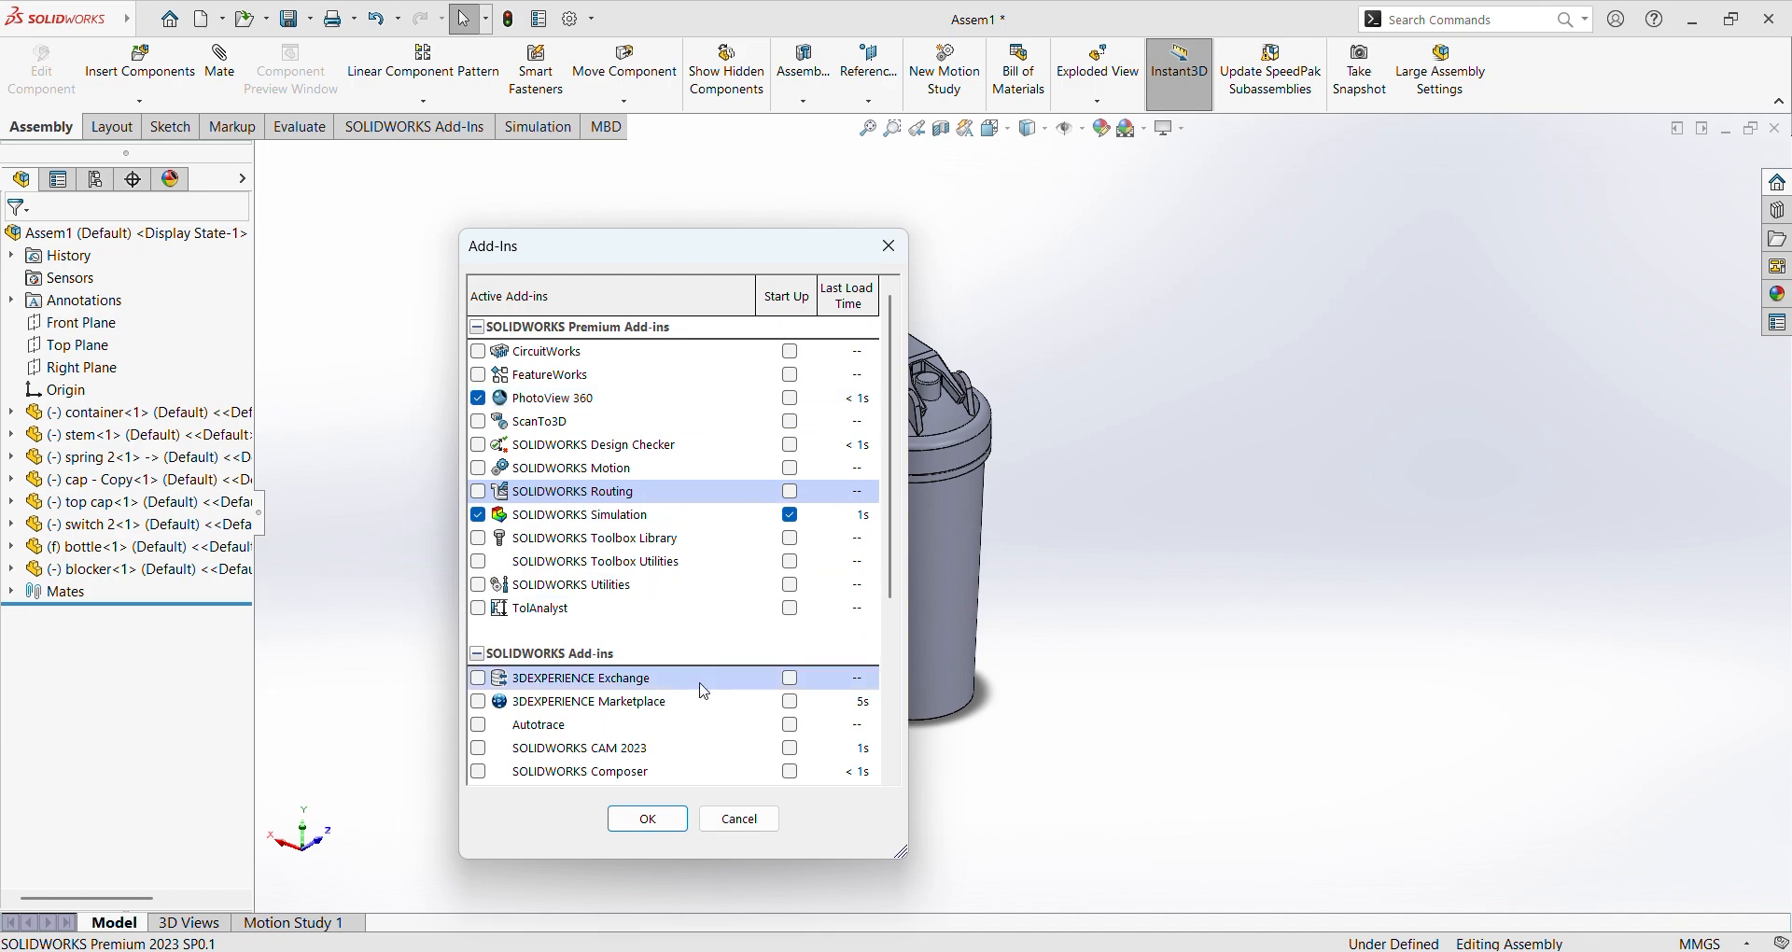
left_click(653, 820)
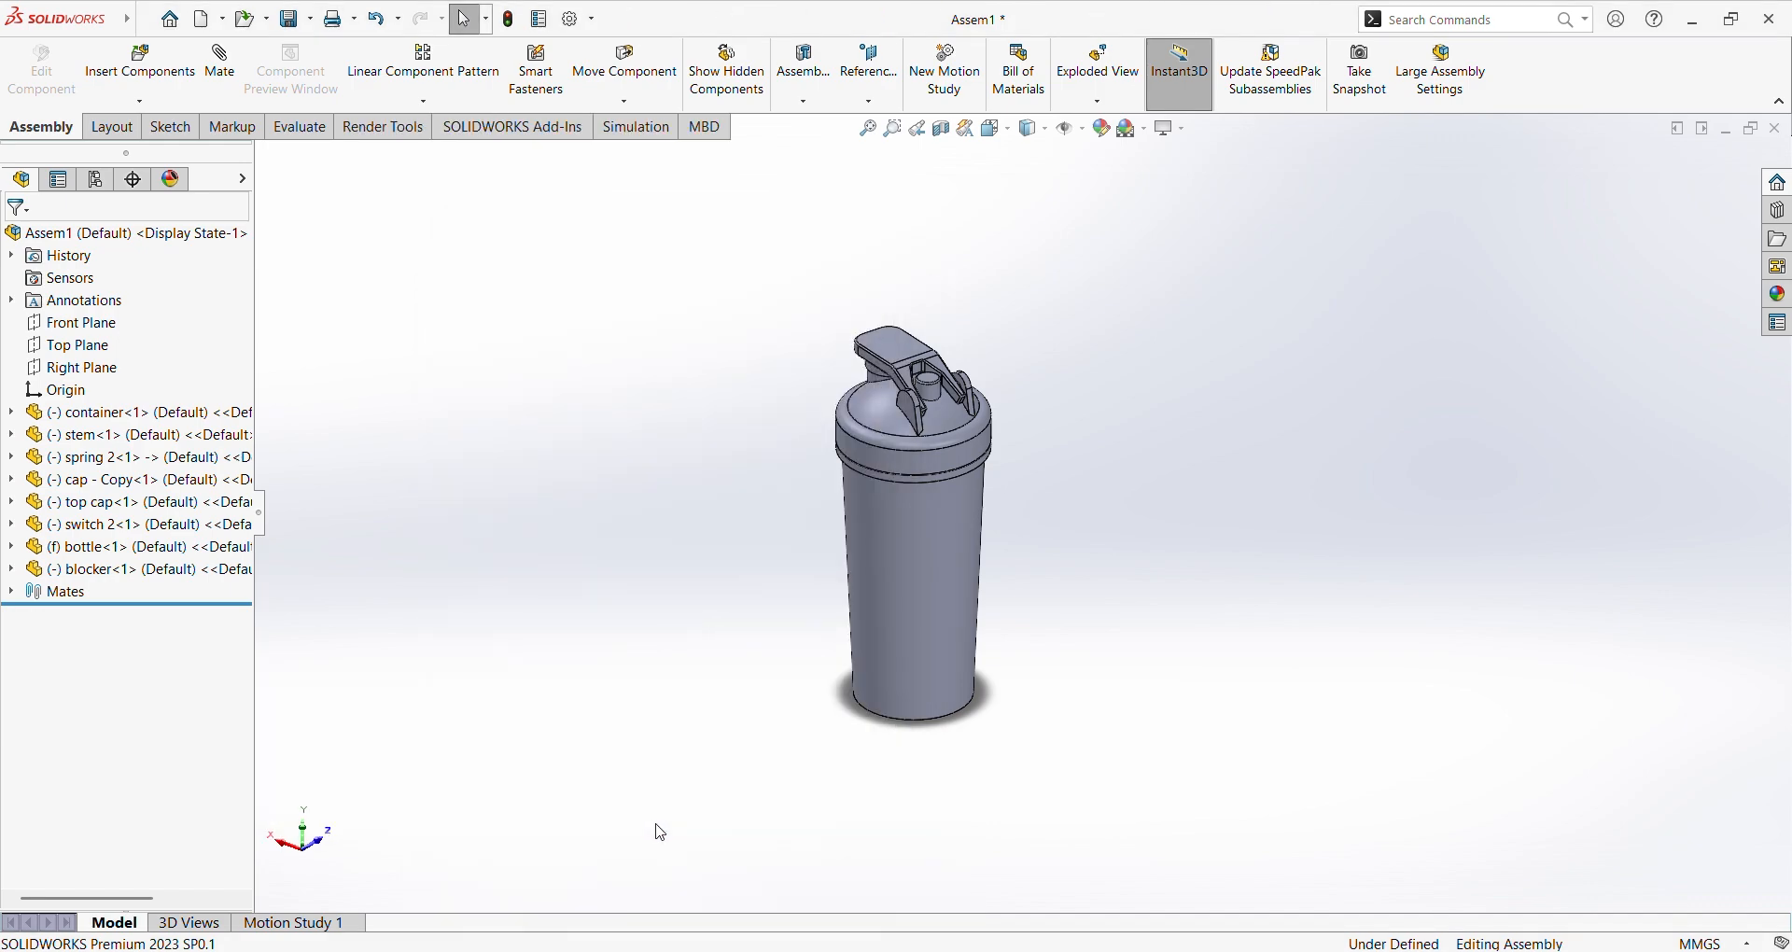
In the PhotoView 360 options, set the output image size to 1280 by 720 with the fixed aspect ratio off.
left_click(385, 126)
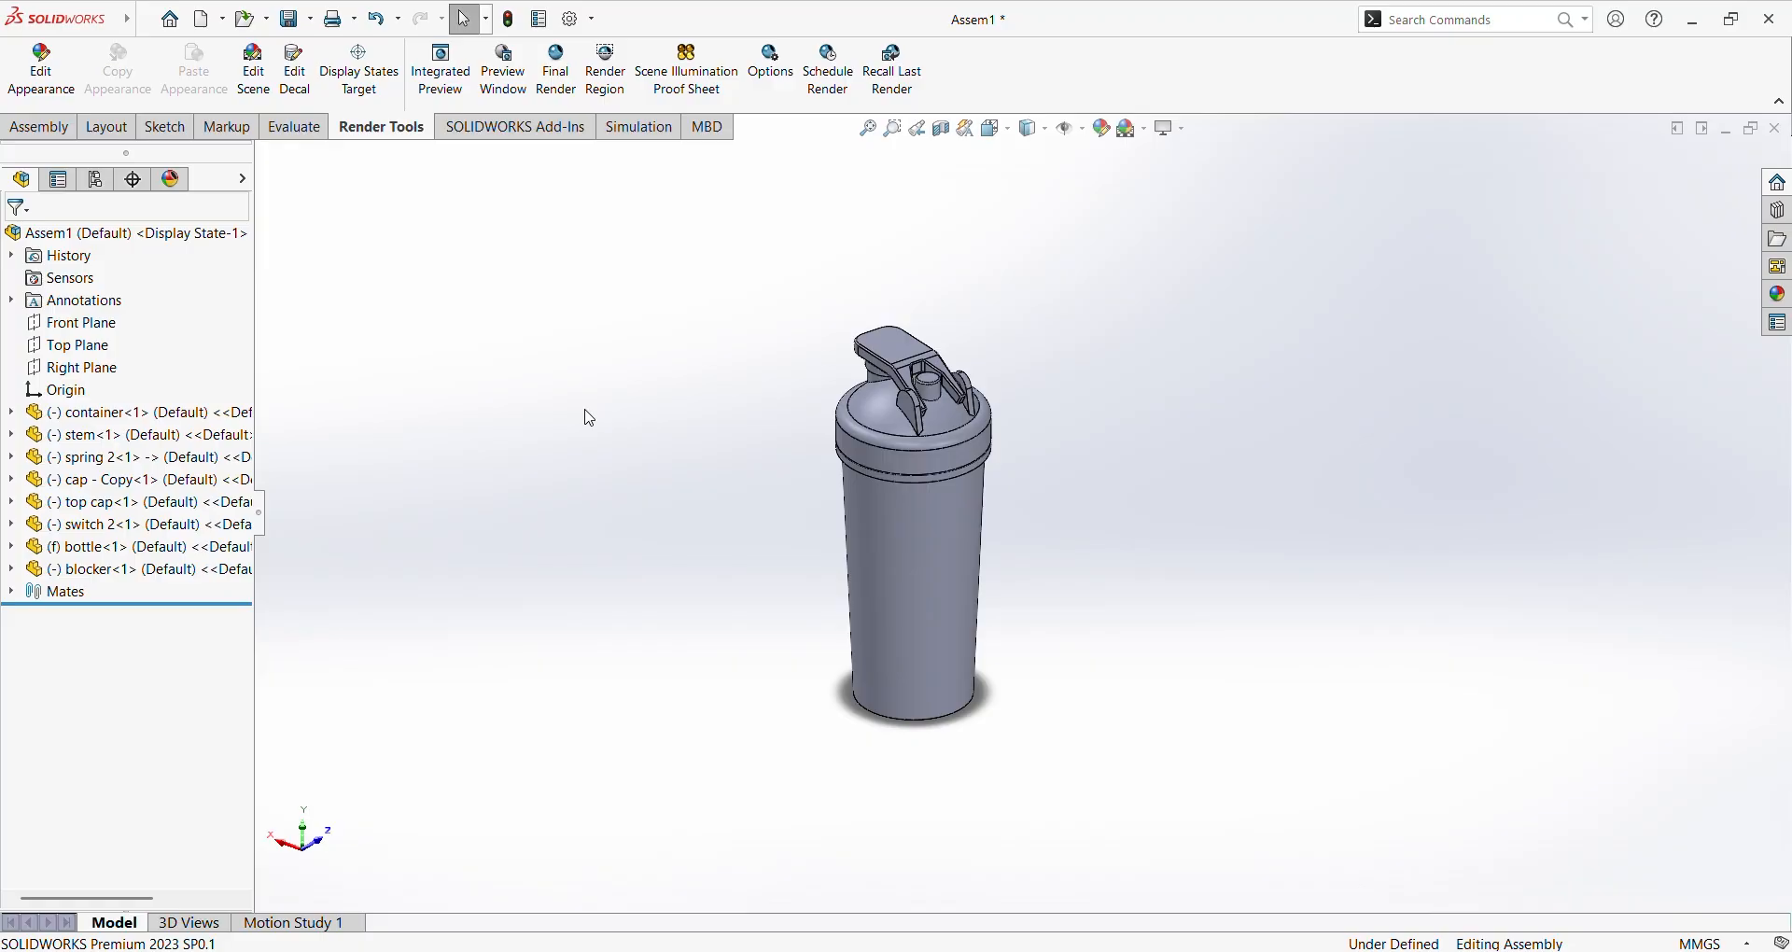
left_click(765, 93)
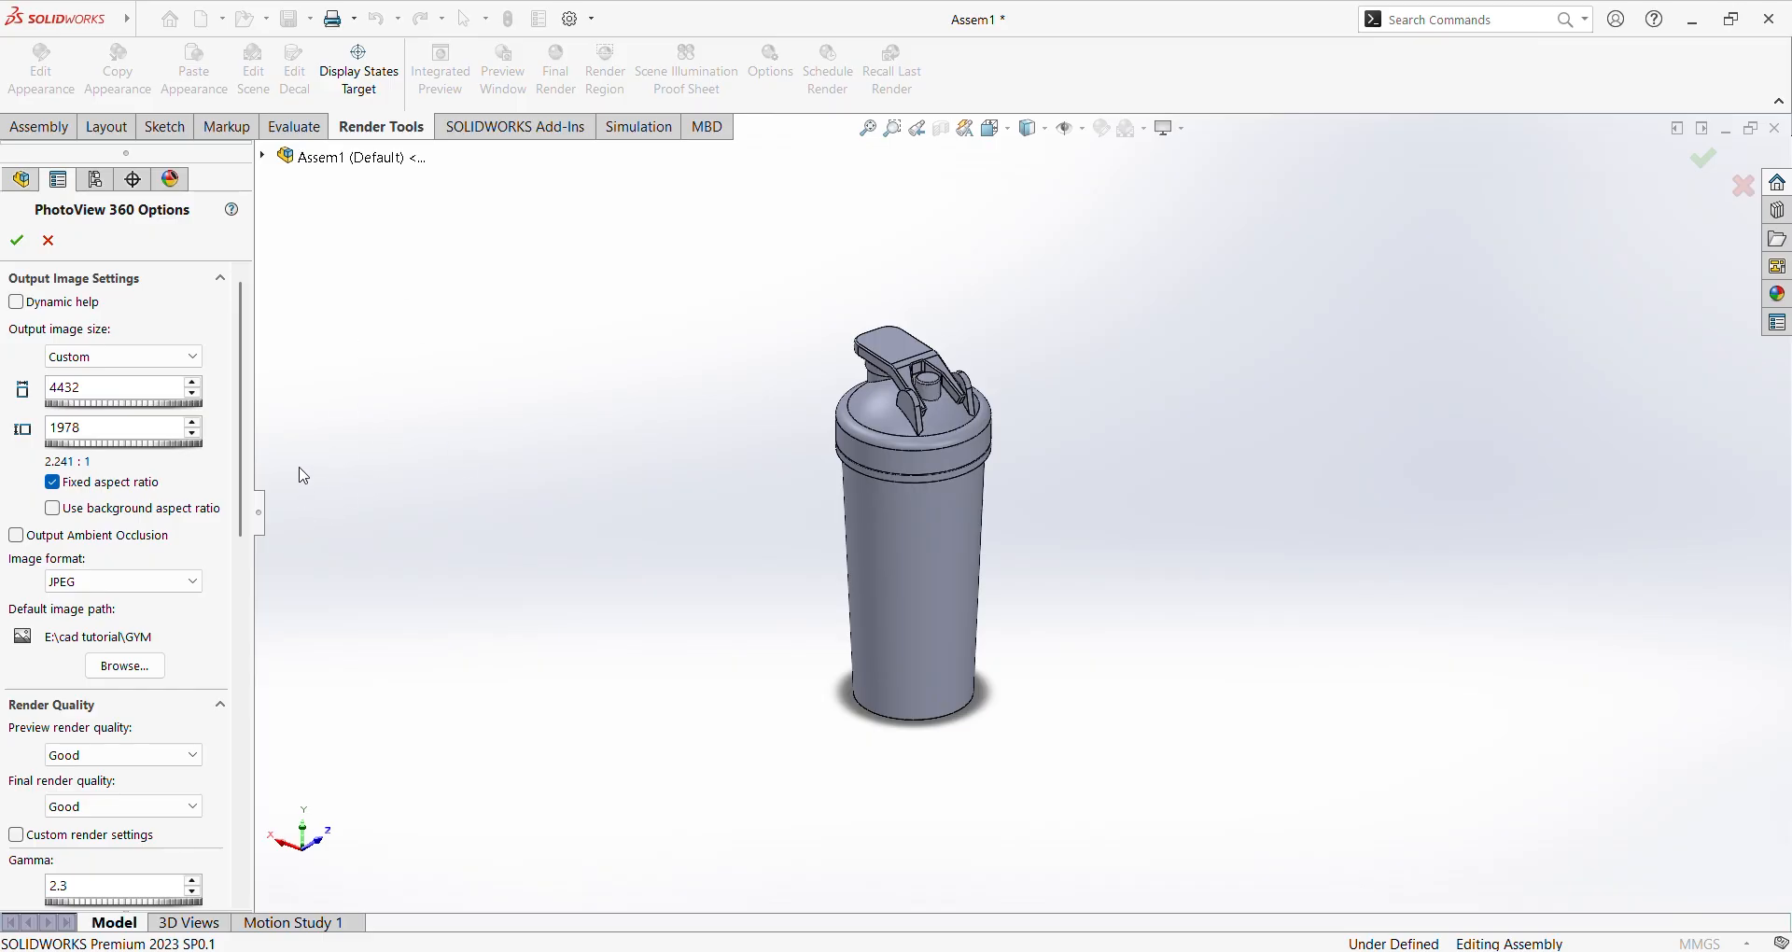
mouse_move(244, 435)
left_mouse_down()
mouse_move(245, 464)
mouse_move(255, 424)
left_mouse_up()
double_click(93, 383)
type("1280")
key("Return")
left_click(52, 483)
double_click(96, 432)
type("720")
Choose JPEG as the image format for the rendered output.
scroll(167, 510, "down", 3)
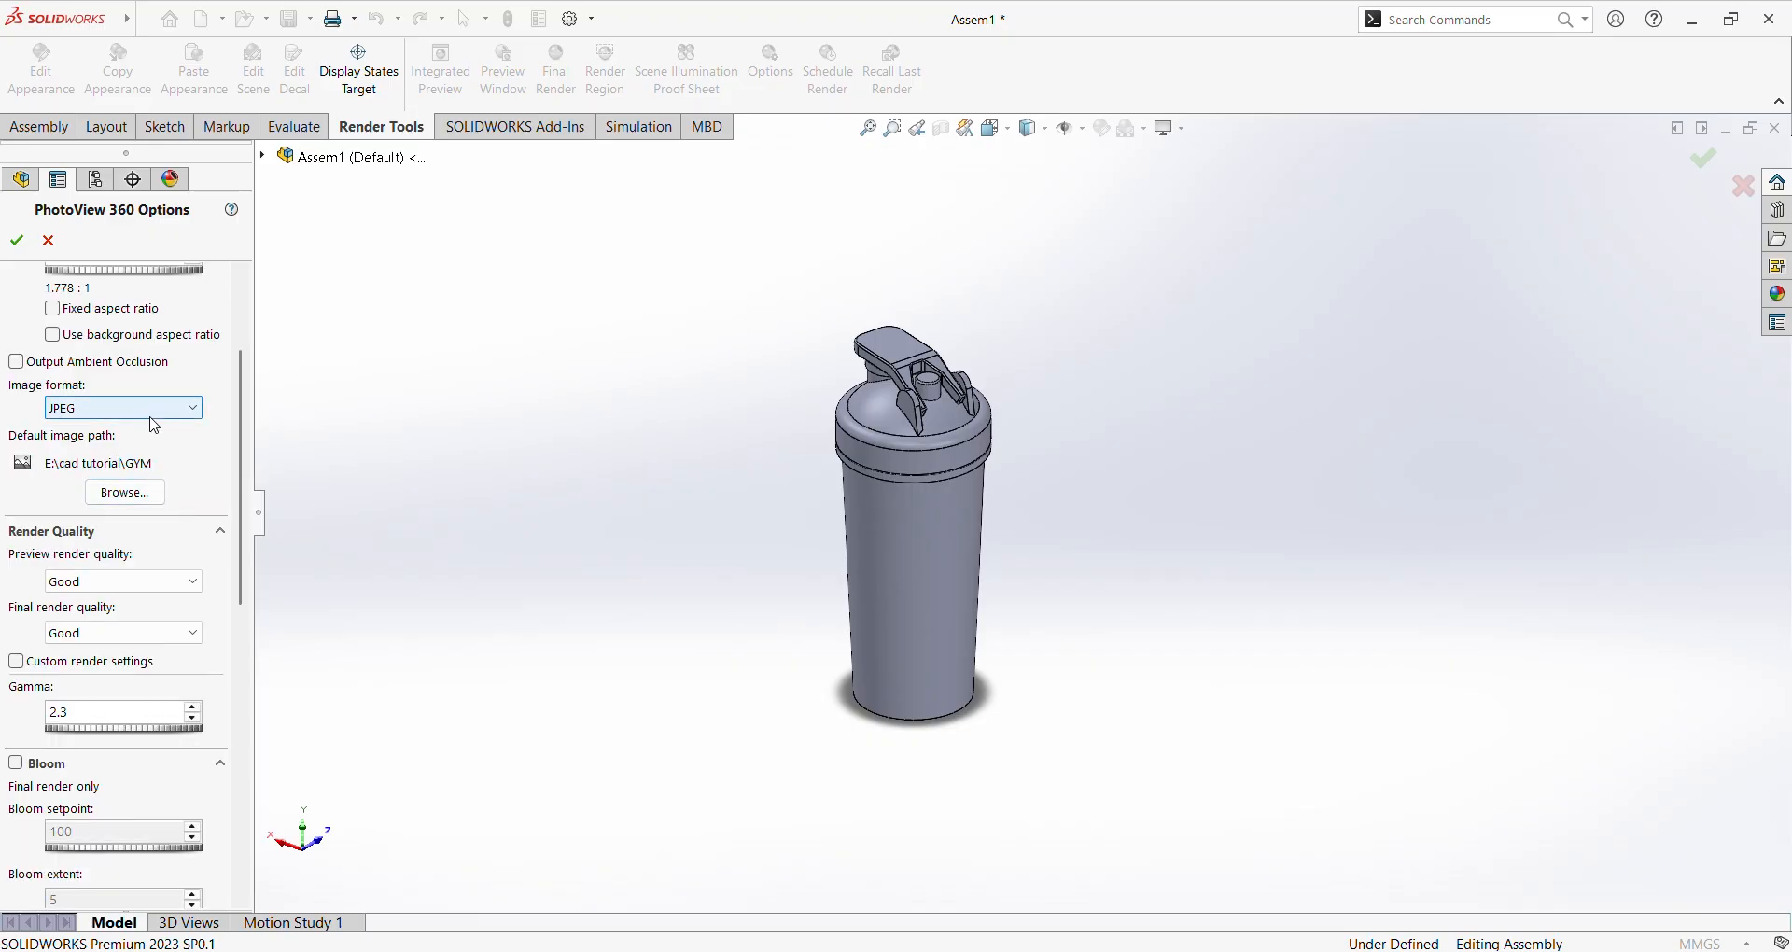
left_click(189, 409)
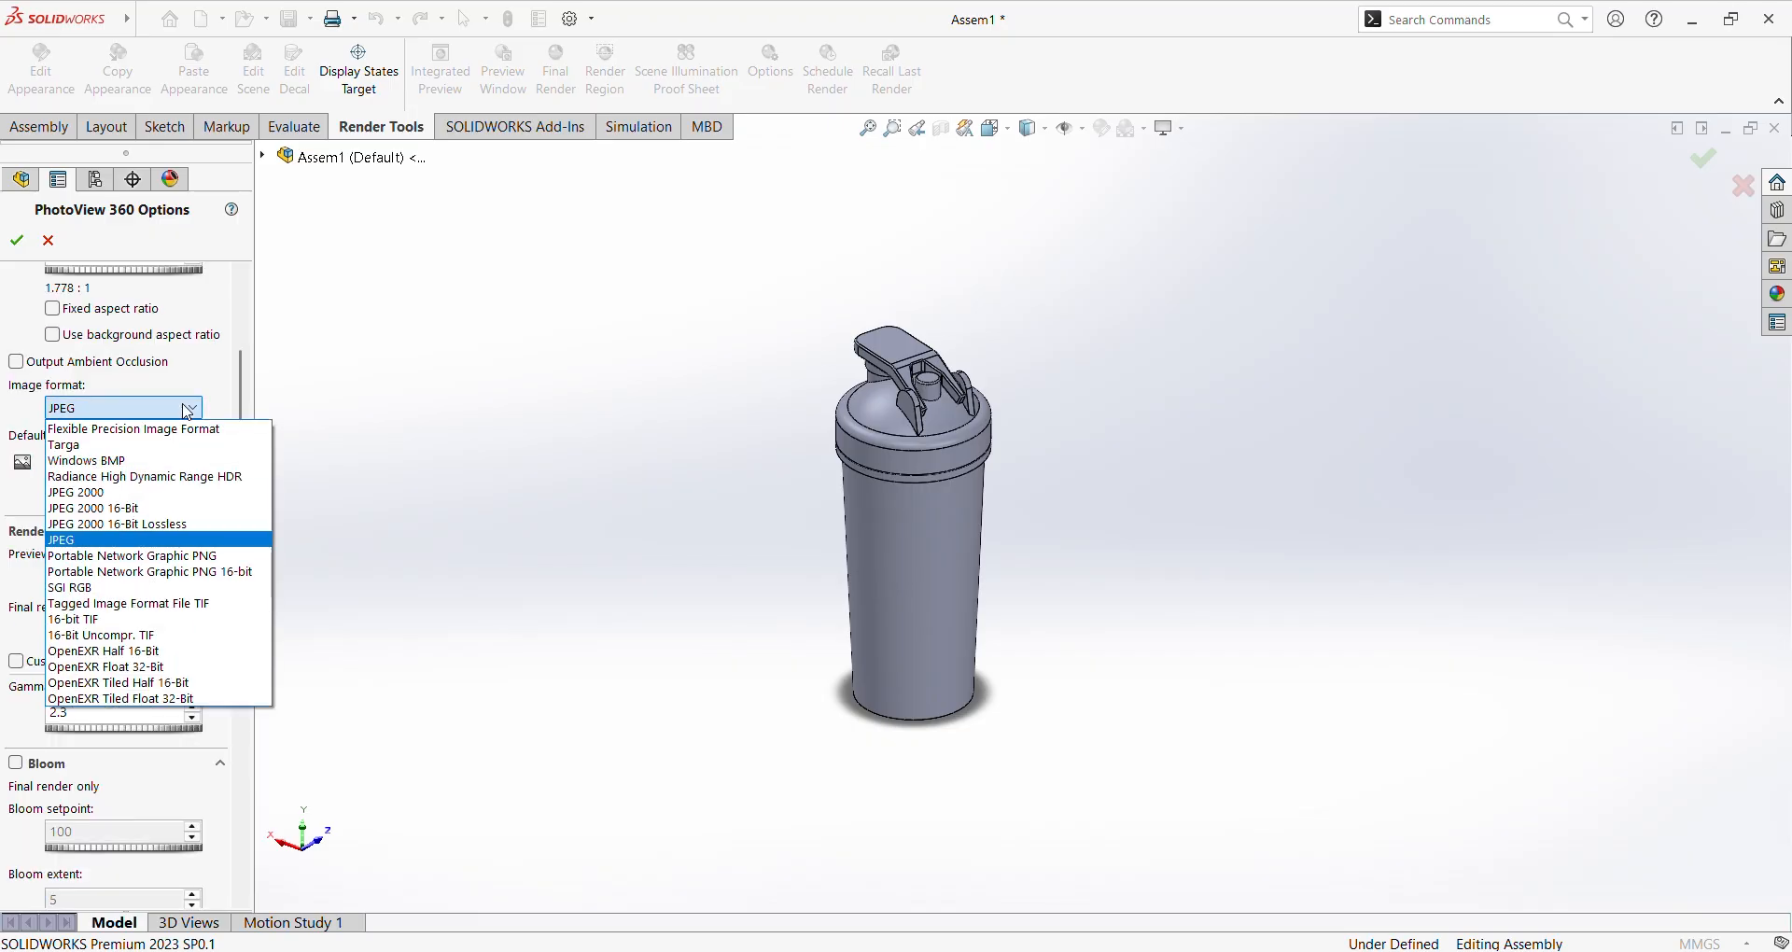
left_click(159, 545)
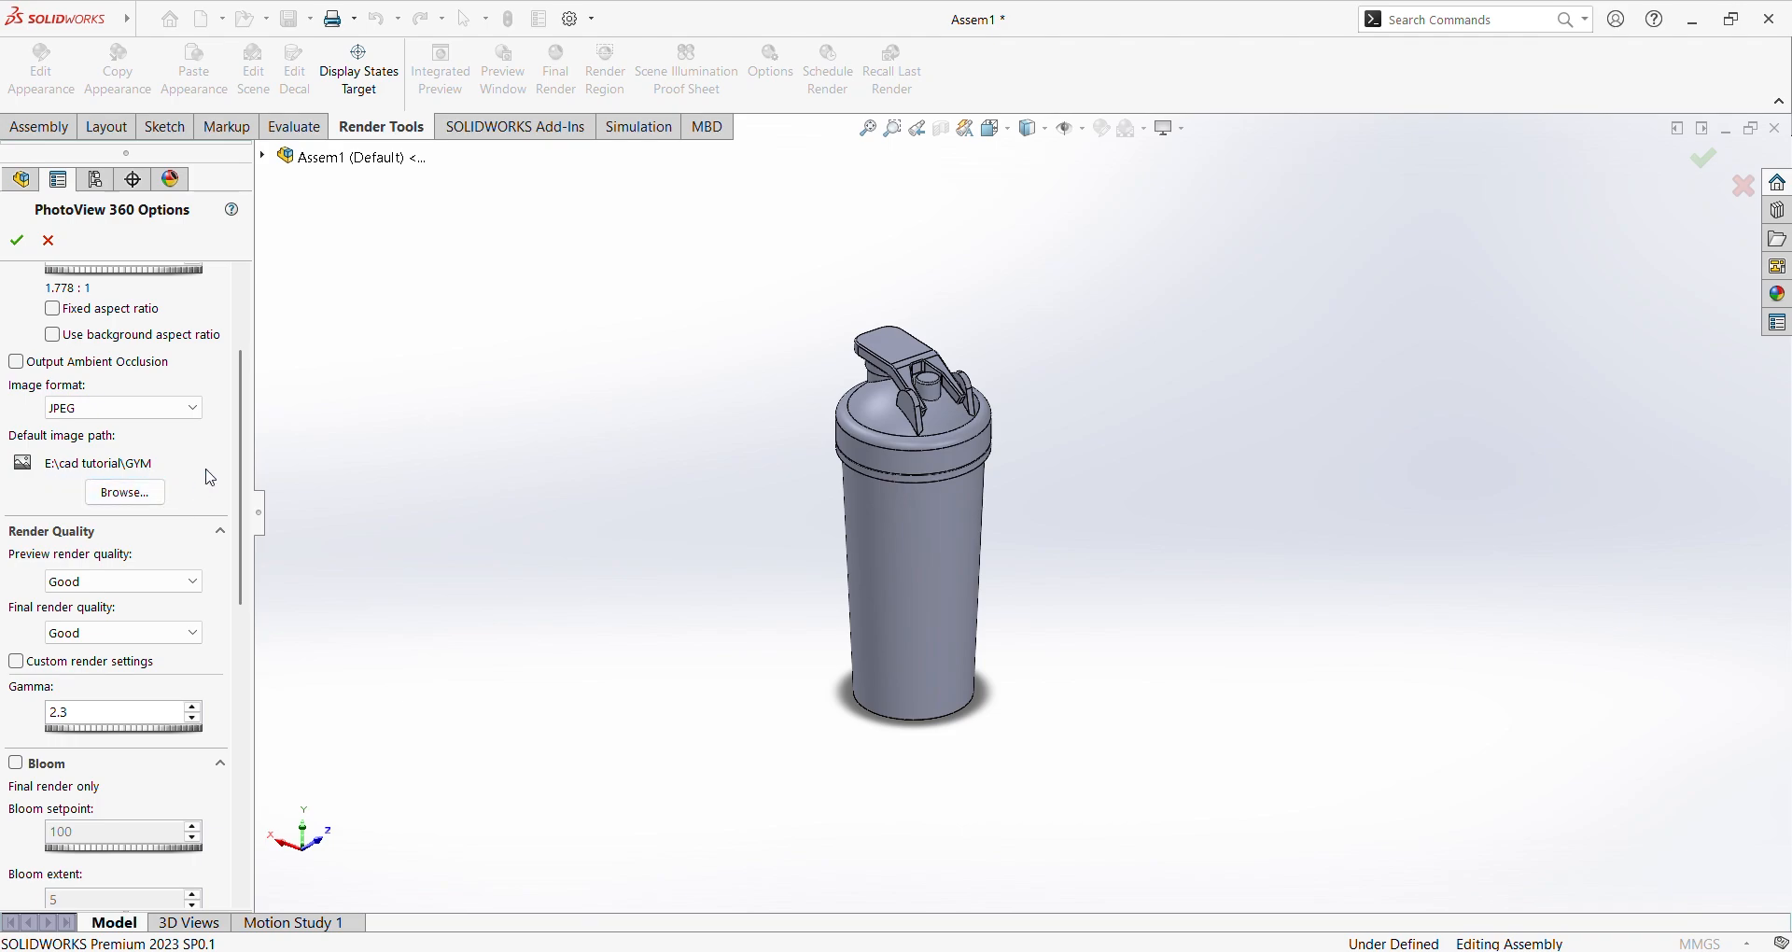
Set both the preview and final render quality to Good and accept the PhotoView 360 options.
scroll(211, 478, "down", 3)
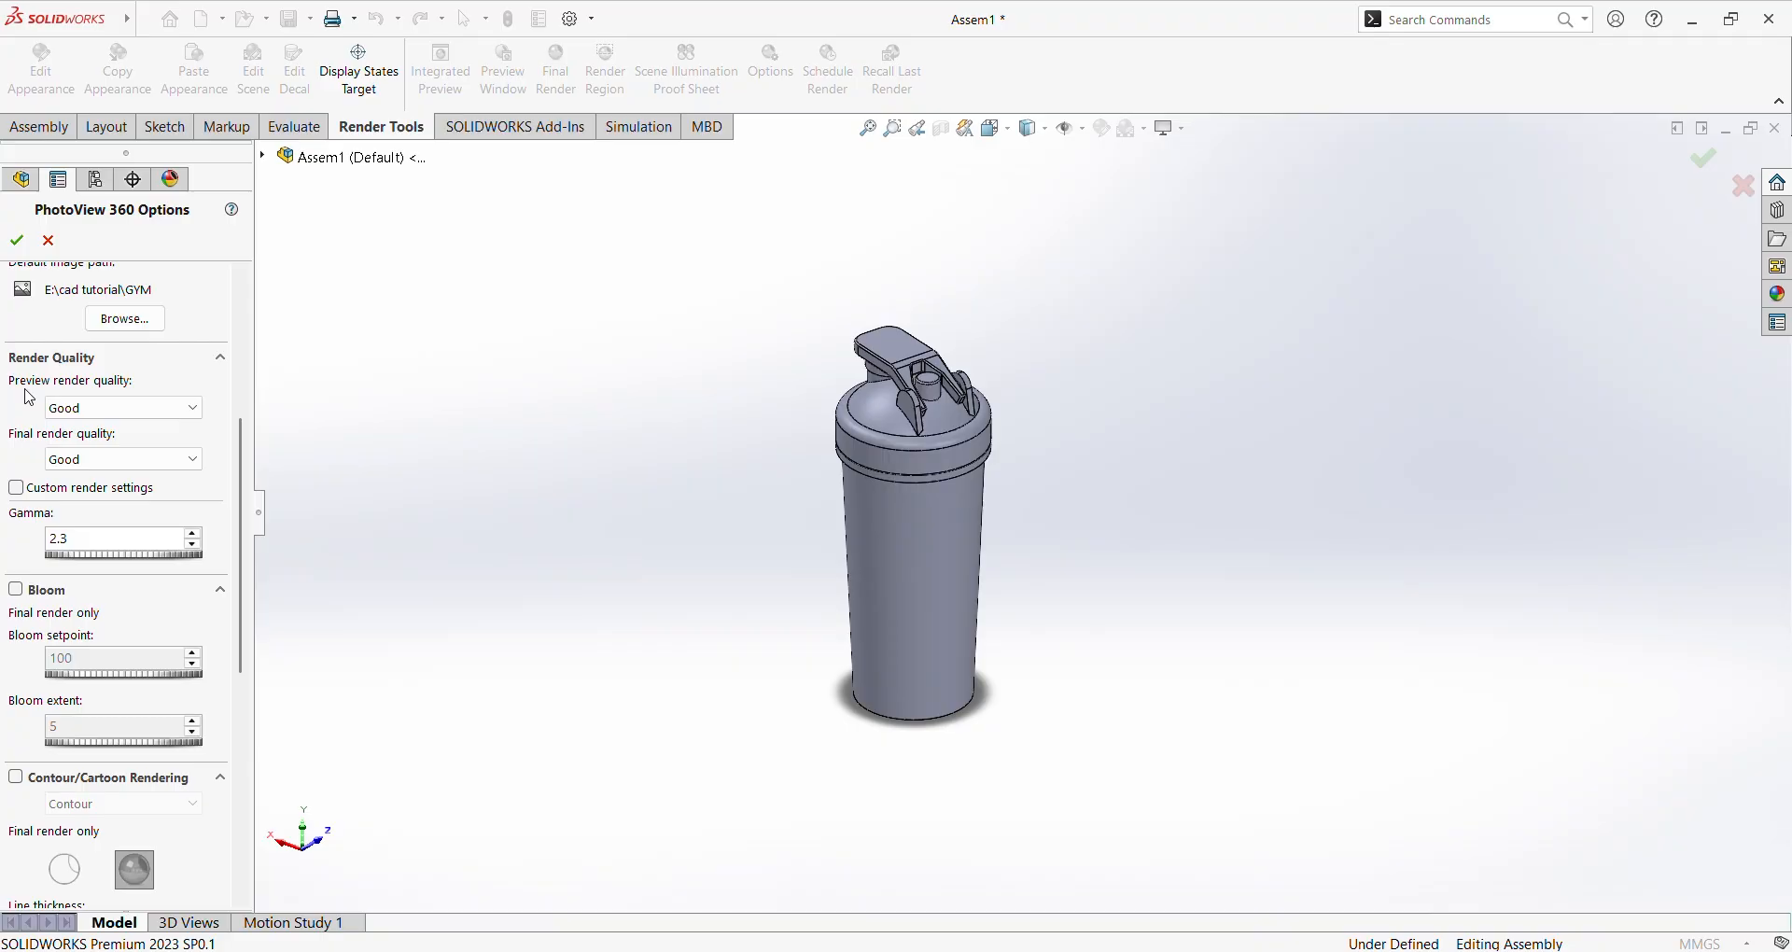
left_click(146, 410)
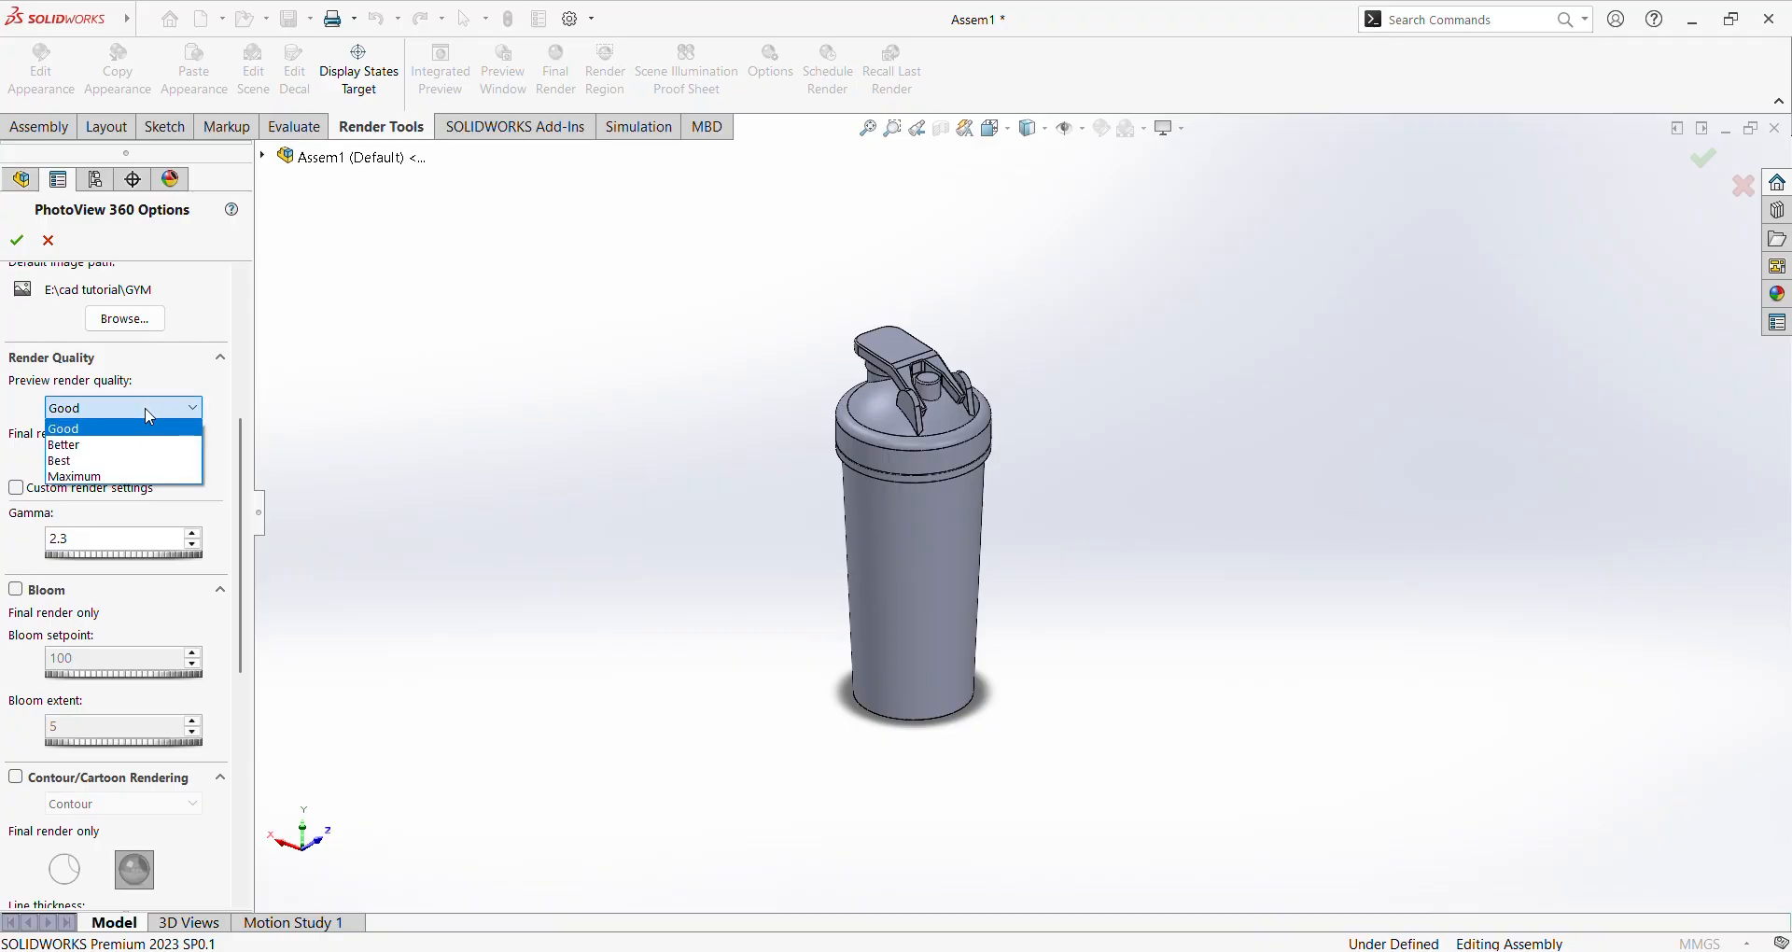
left_click(137, 429)
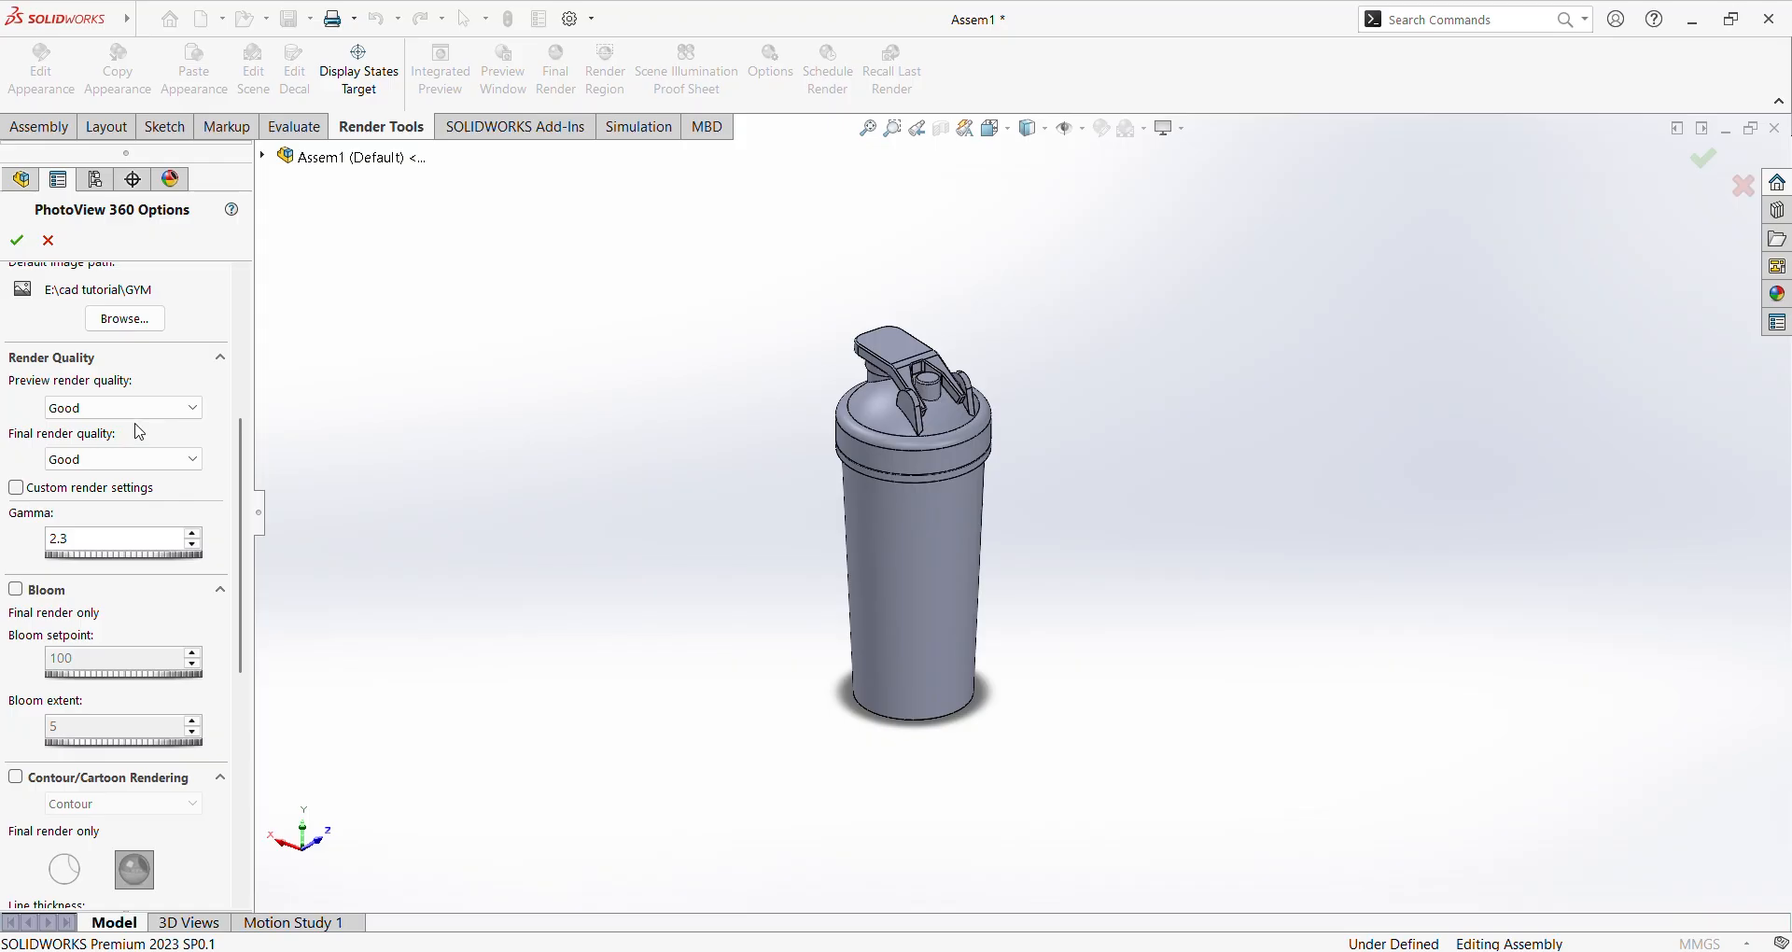
left_click(135, 408)
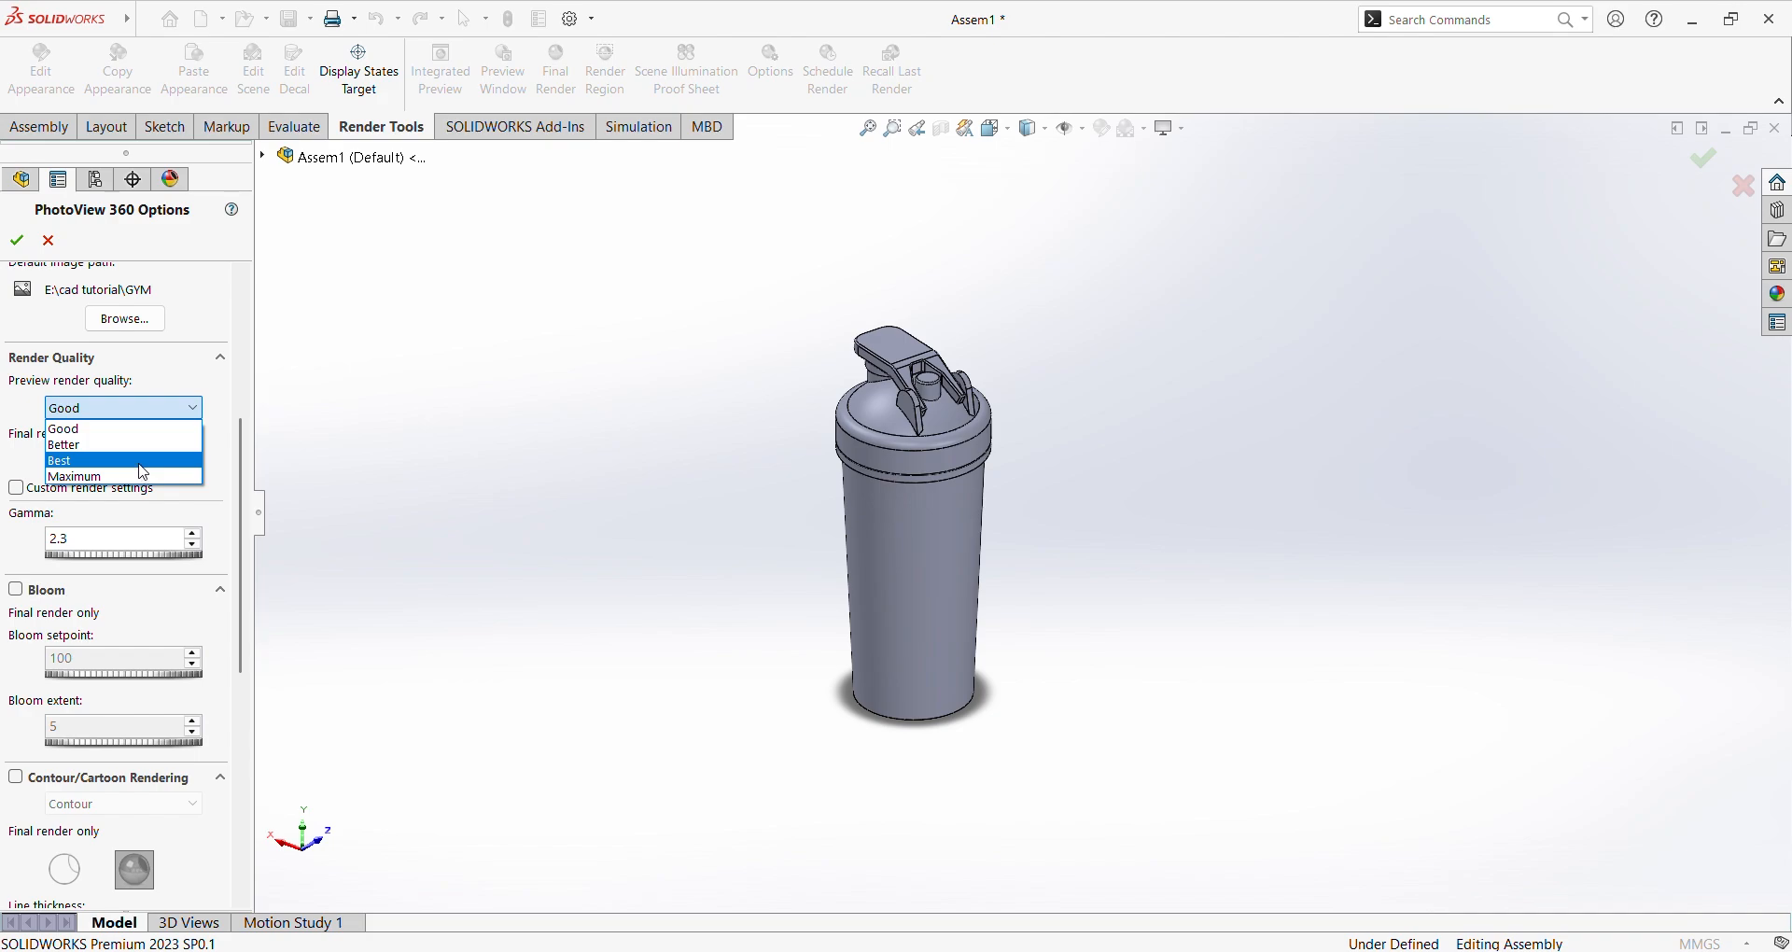
left_click(142, 432)
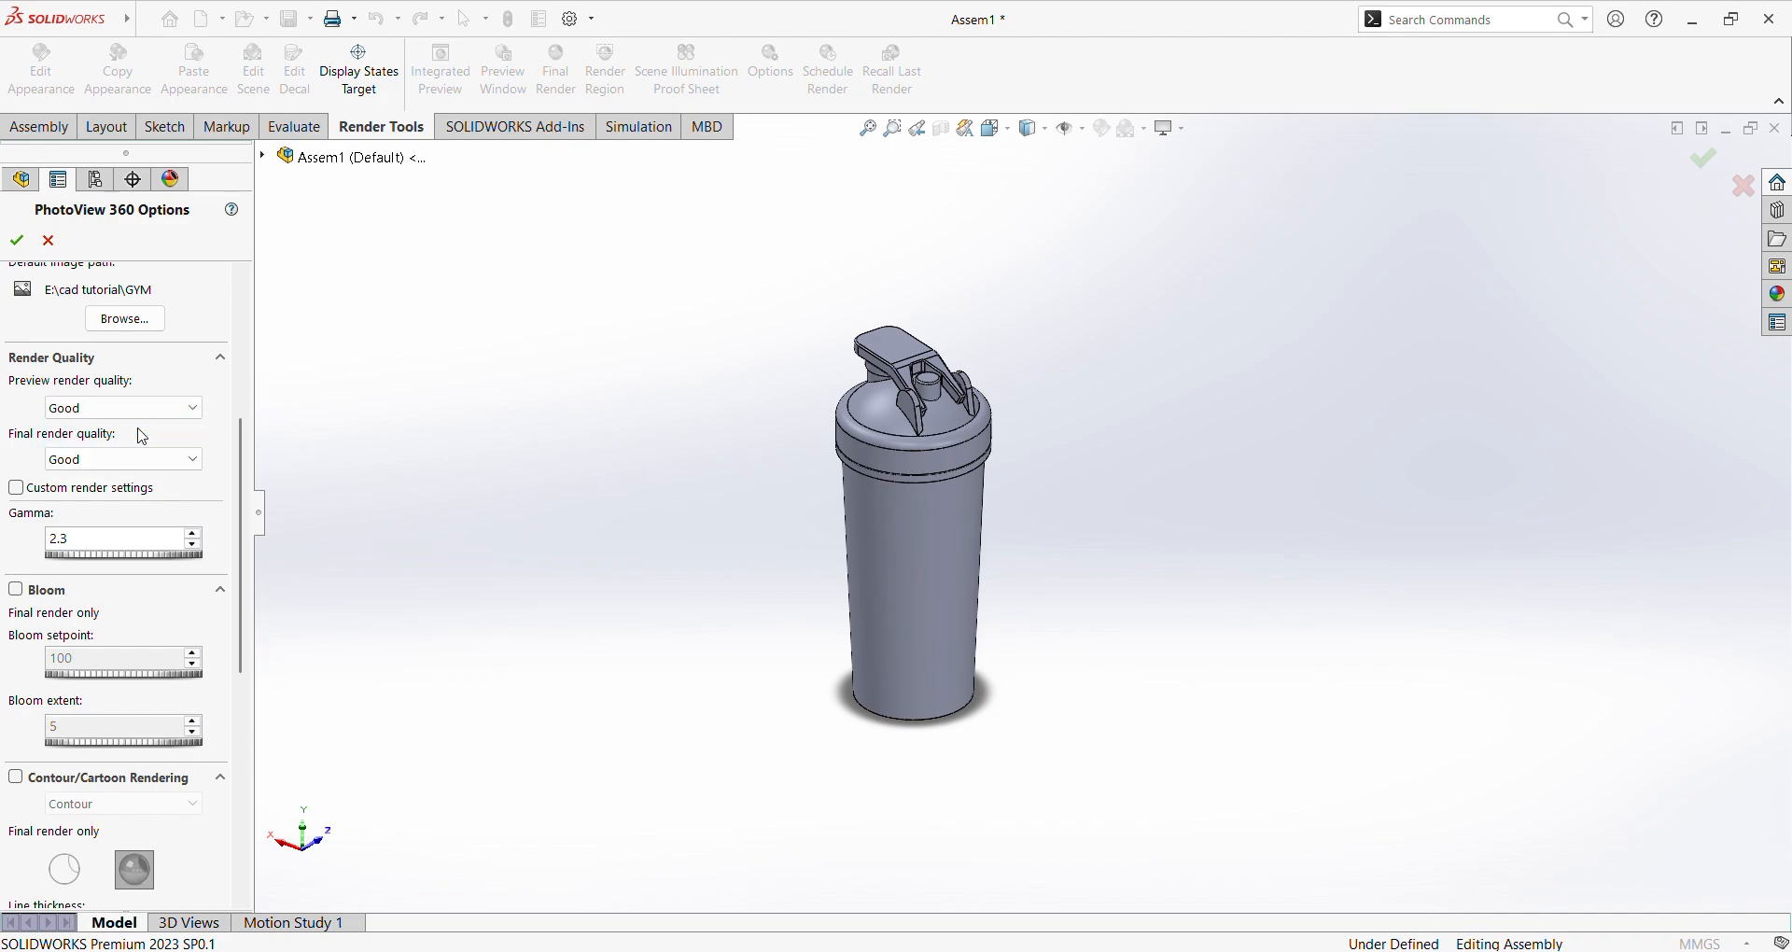
left_click(138, 460)
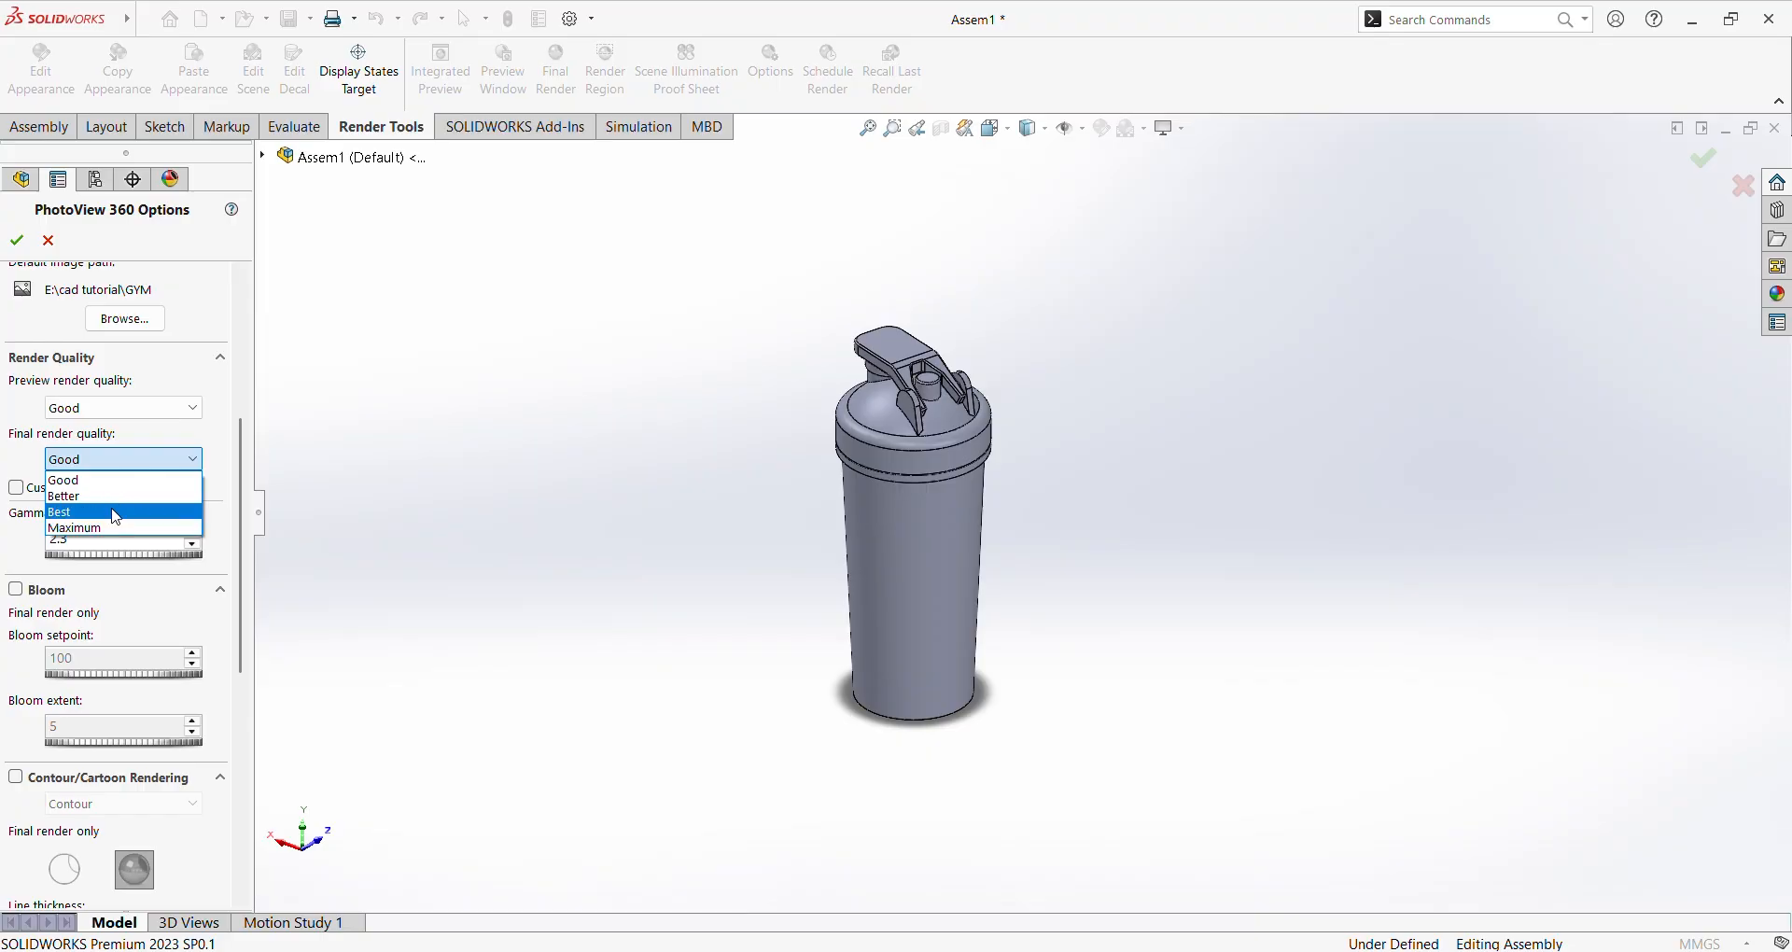
left_click(112, 482)
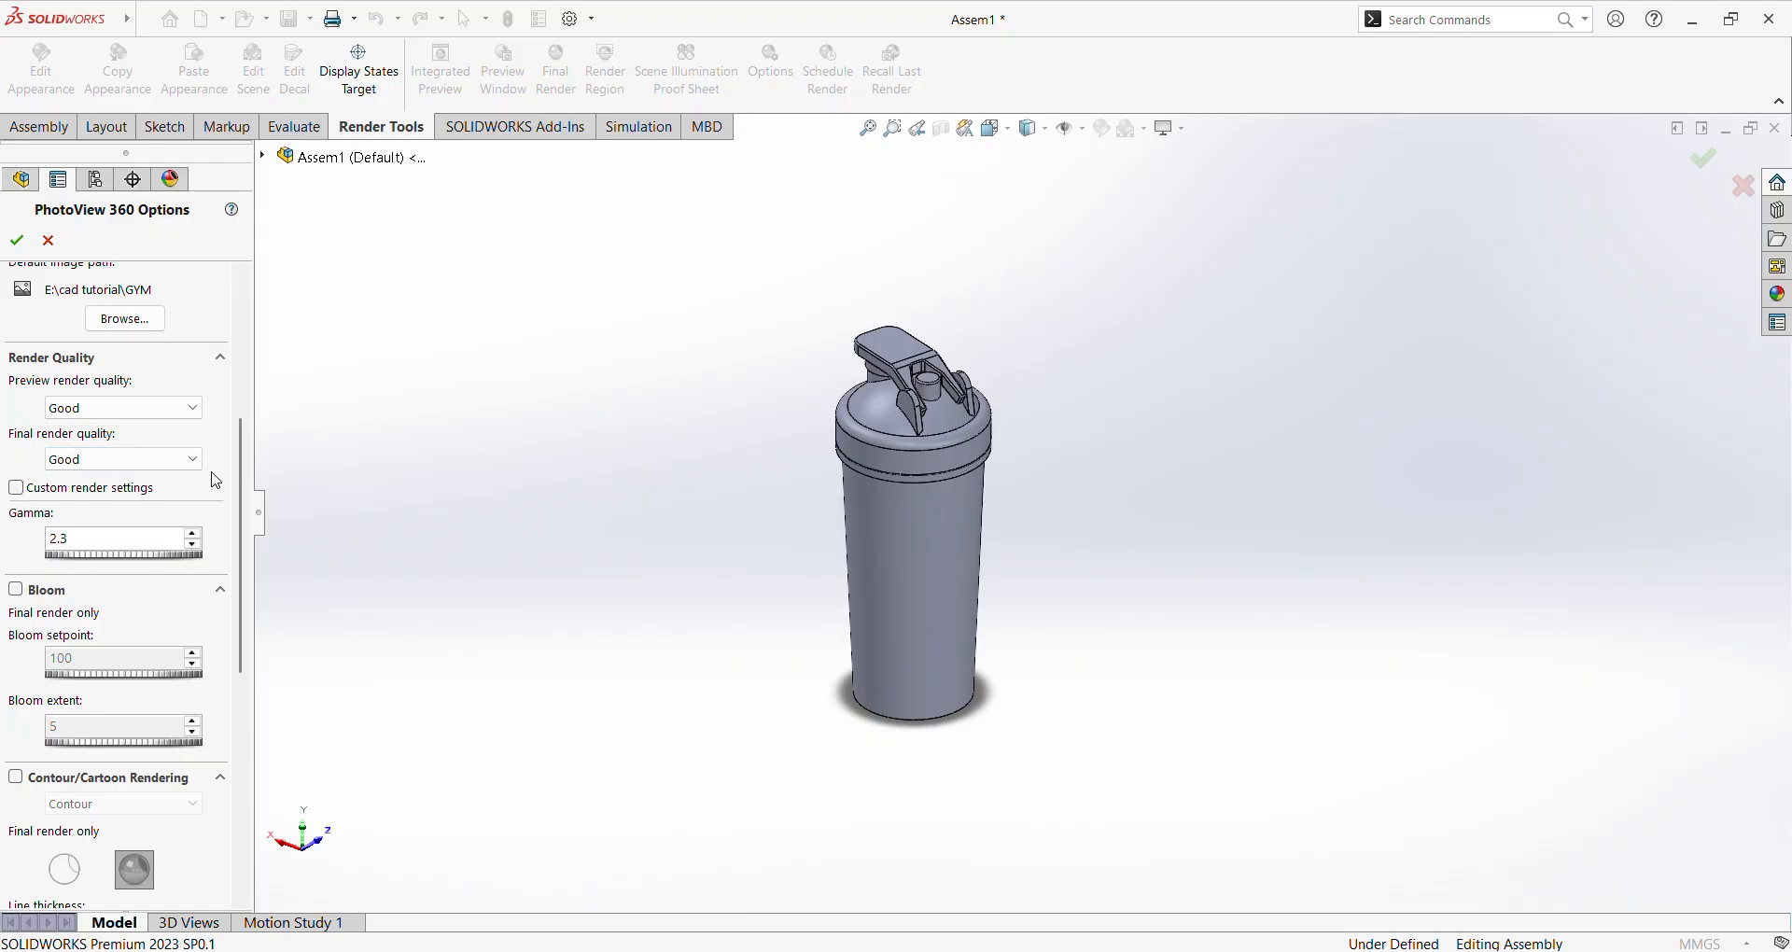
left_click_drag(240, 461, 262, 316)
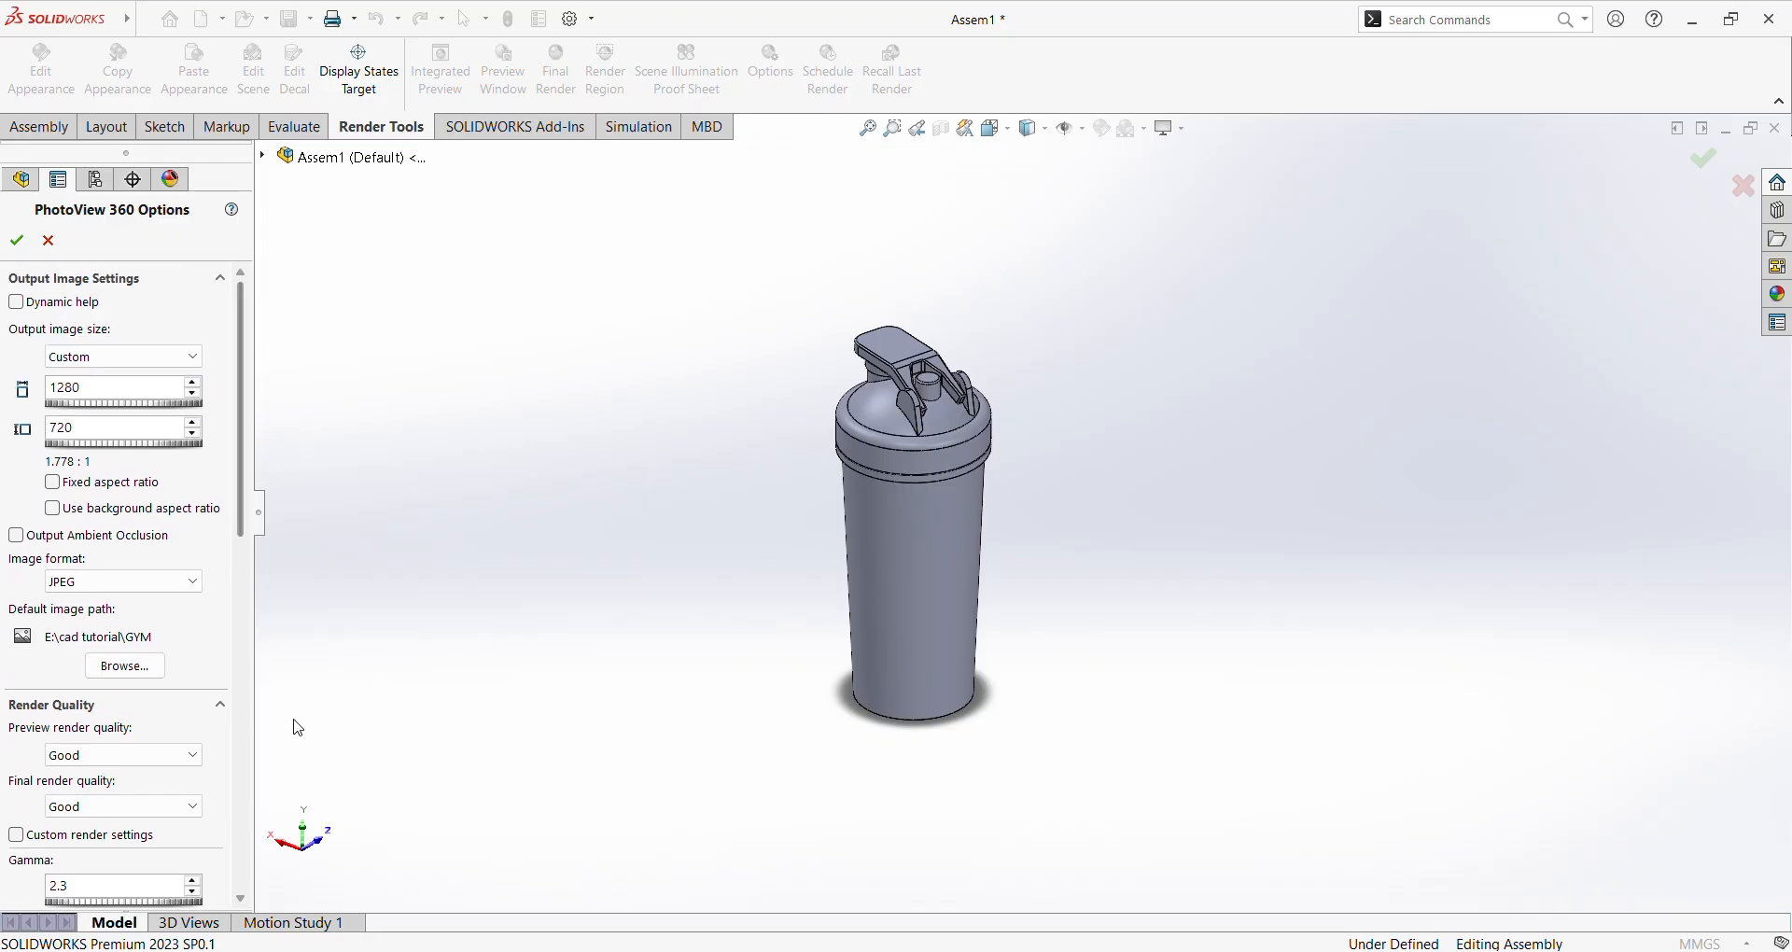
left_click(17, 241)
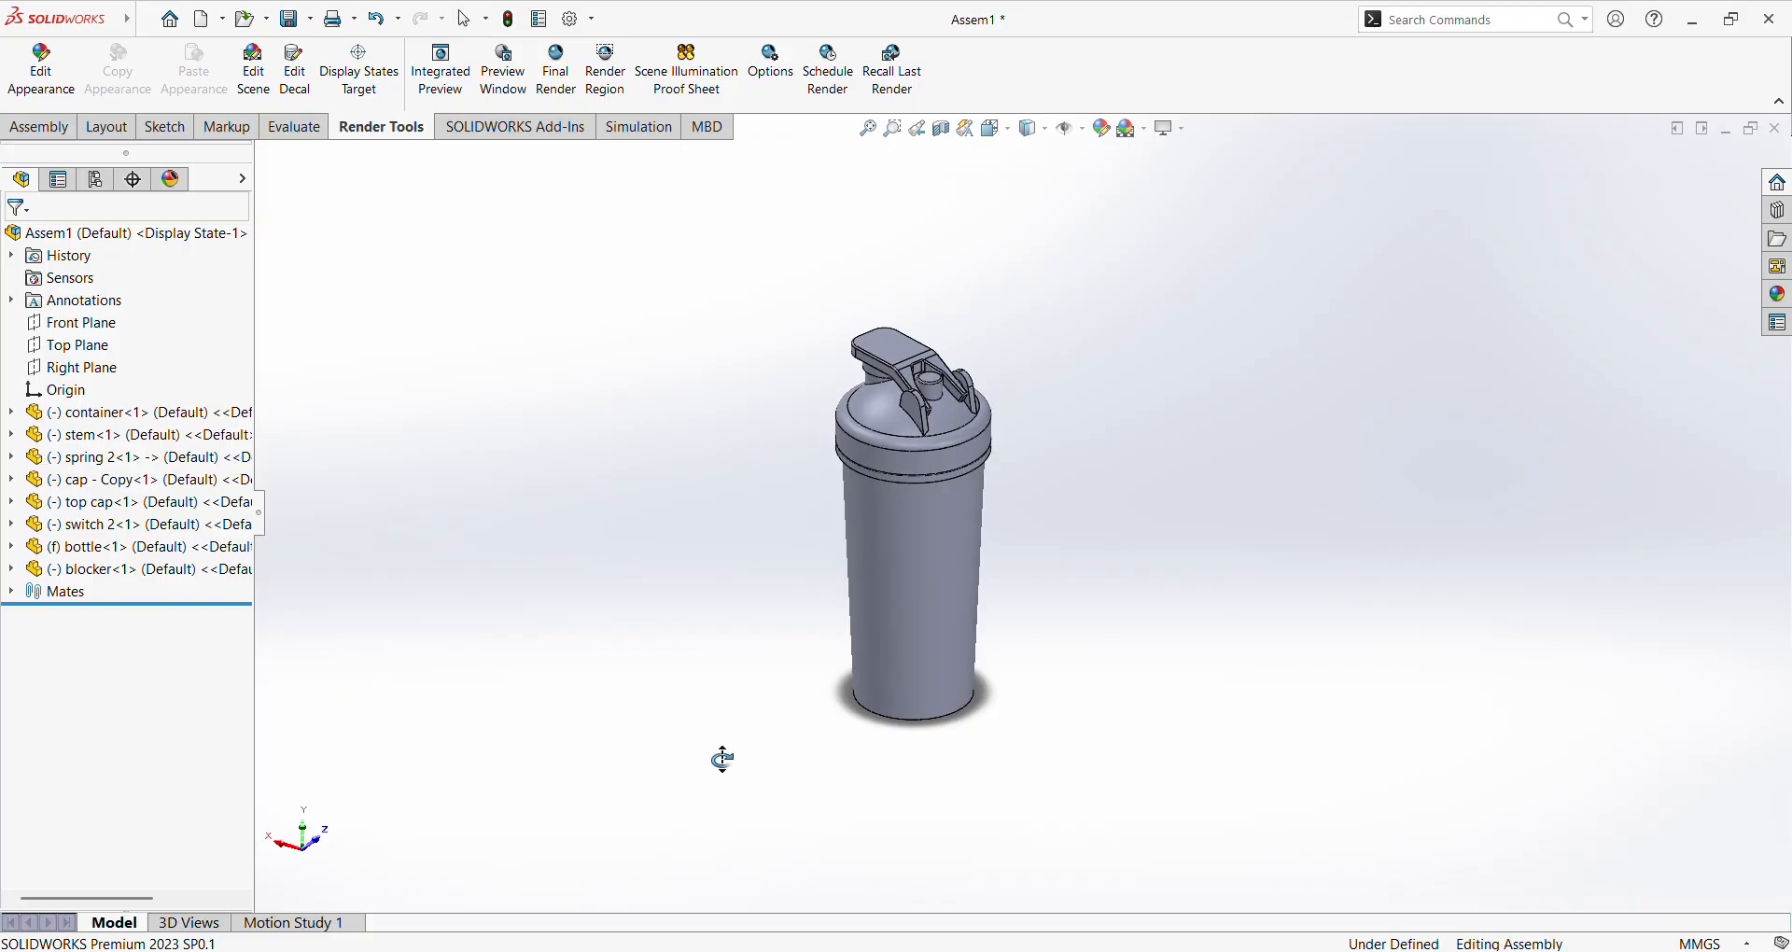
Turn on the perspective view and set its observer position to 4.
left_click(1184, 129)
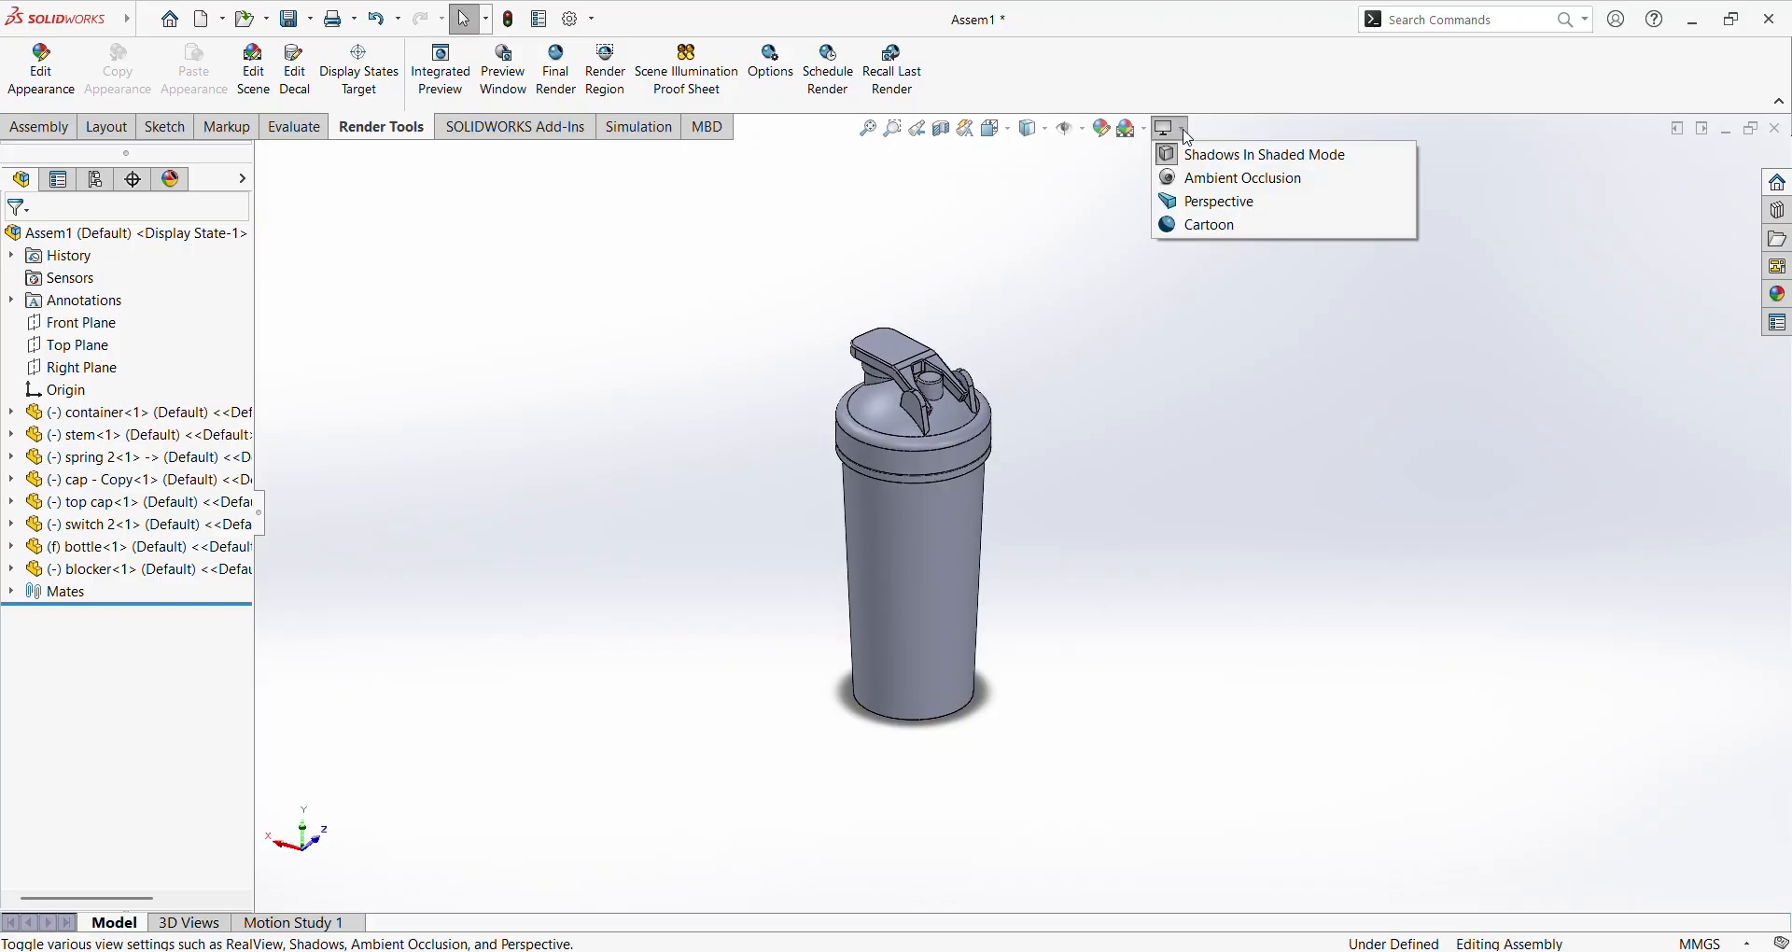
left_click(1209, 204)
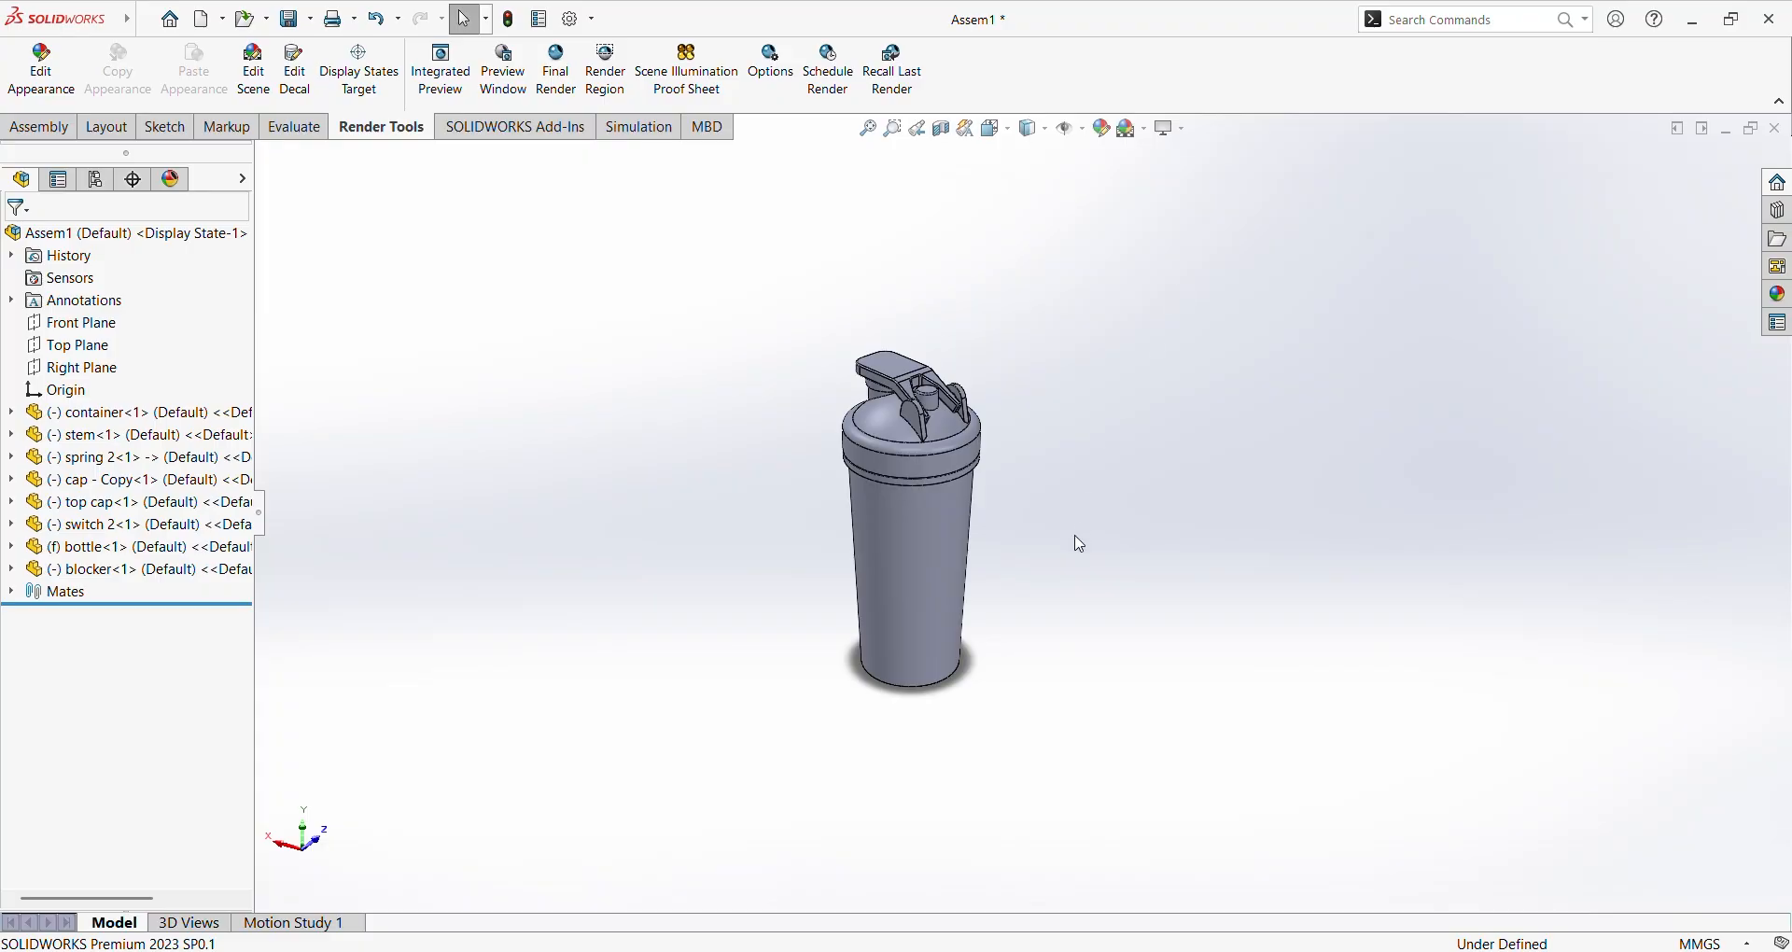
mouse_move(120, 30)
left_click(181, 20)
mouse_move(220, 21)
mouse_move(257, 140)
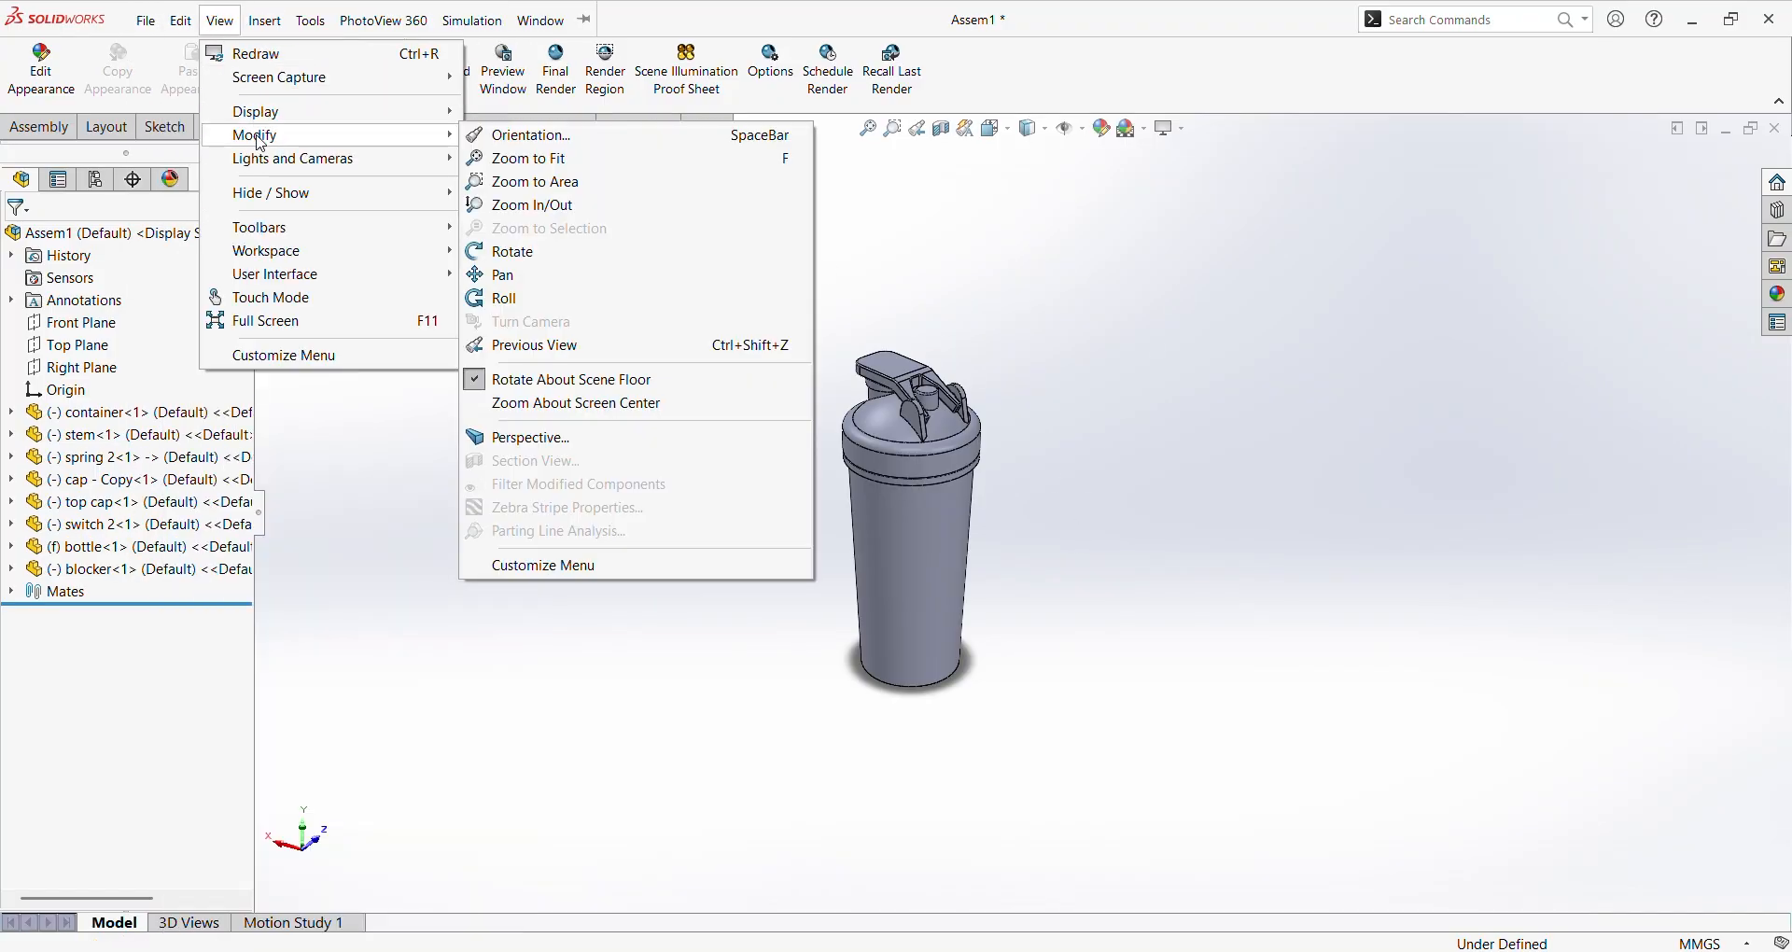
left_click(555, 452)
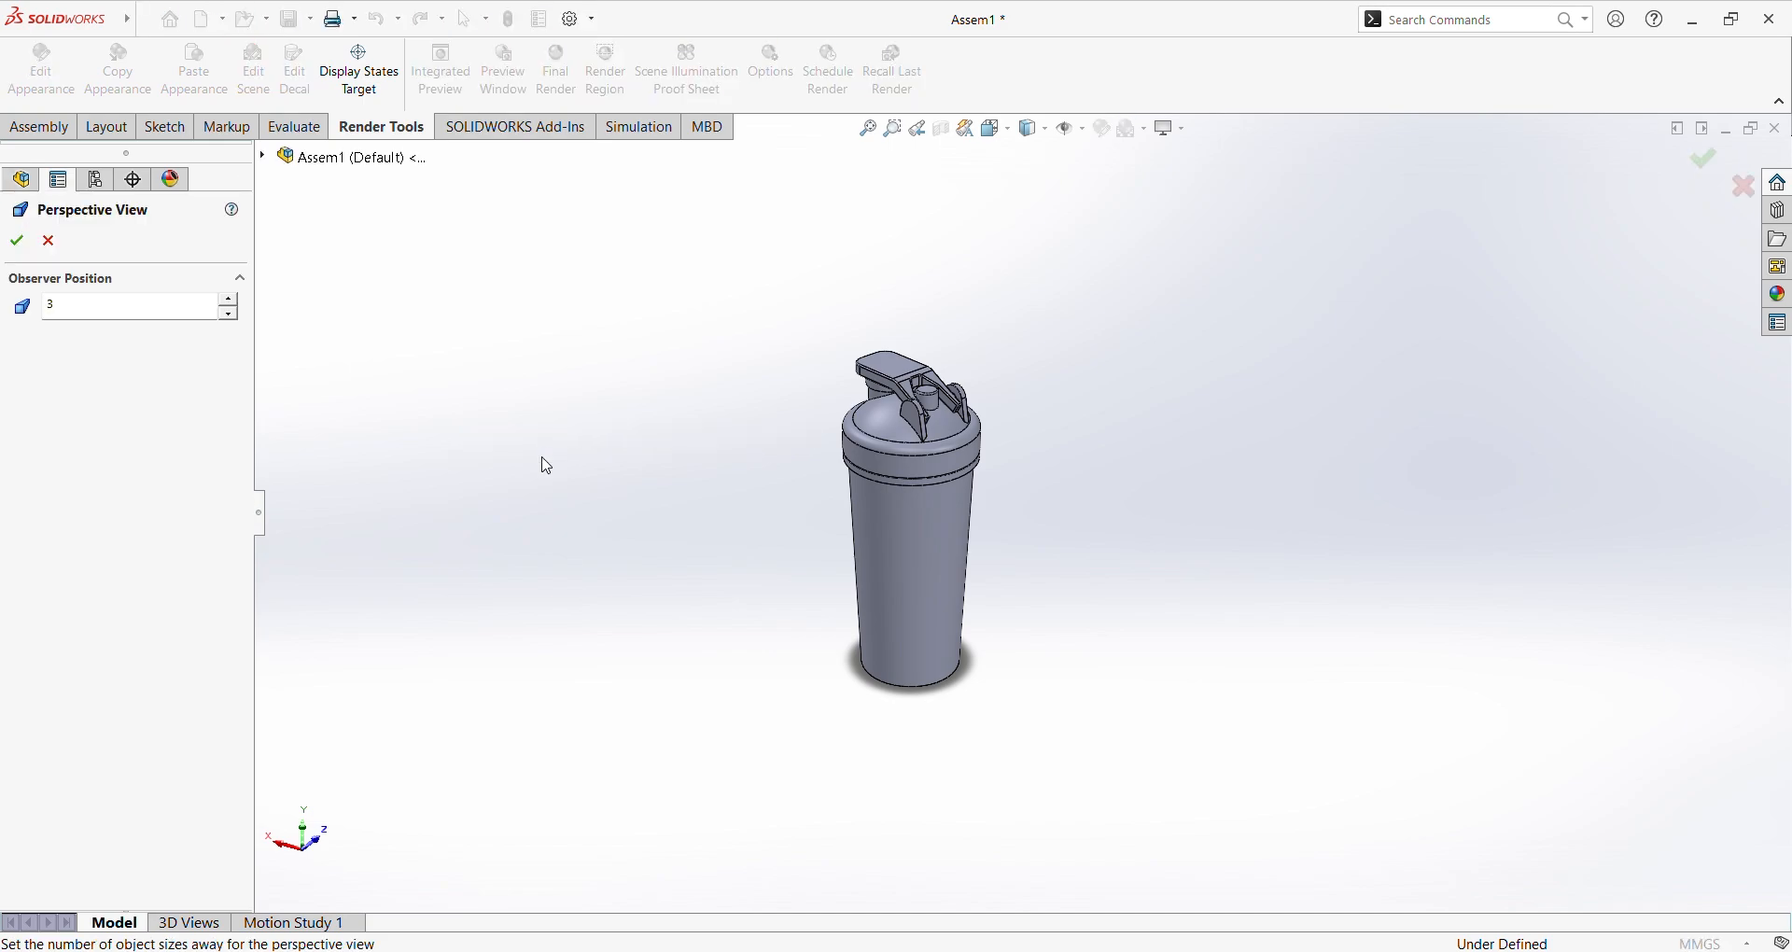
left_click(172, 299)
type("1")
left_click(229, 317)
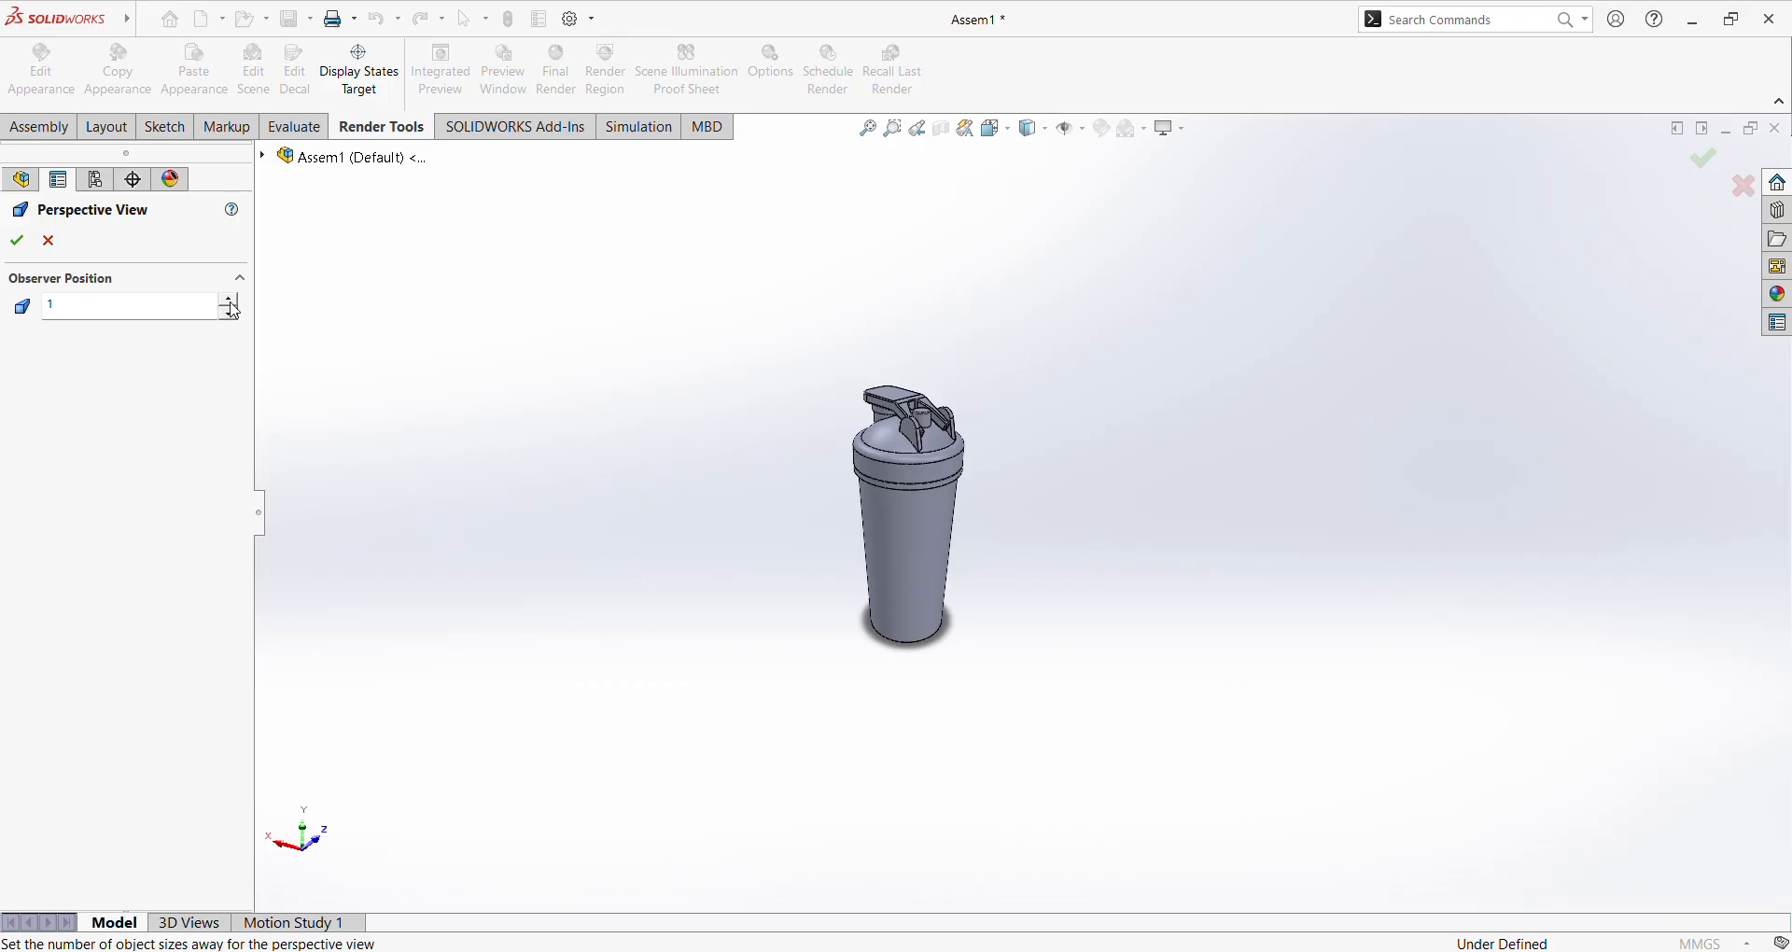
left_click(230, 304)
left_click(231, 305)
left_click(230, 305)
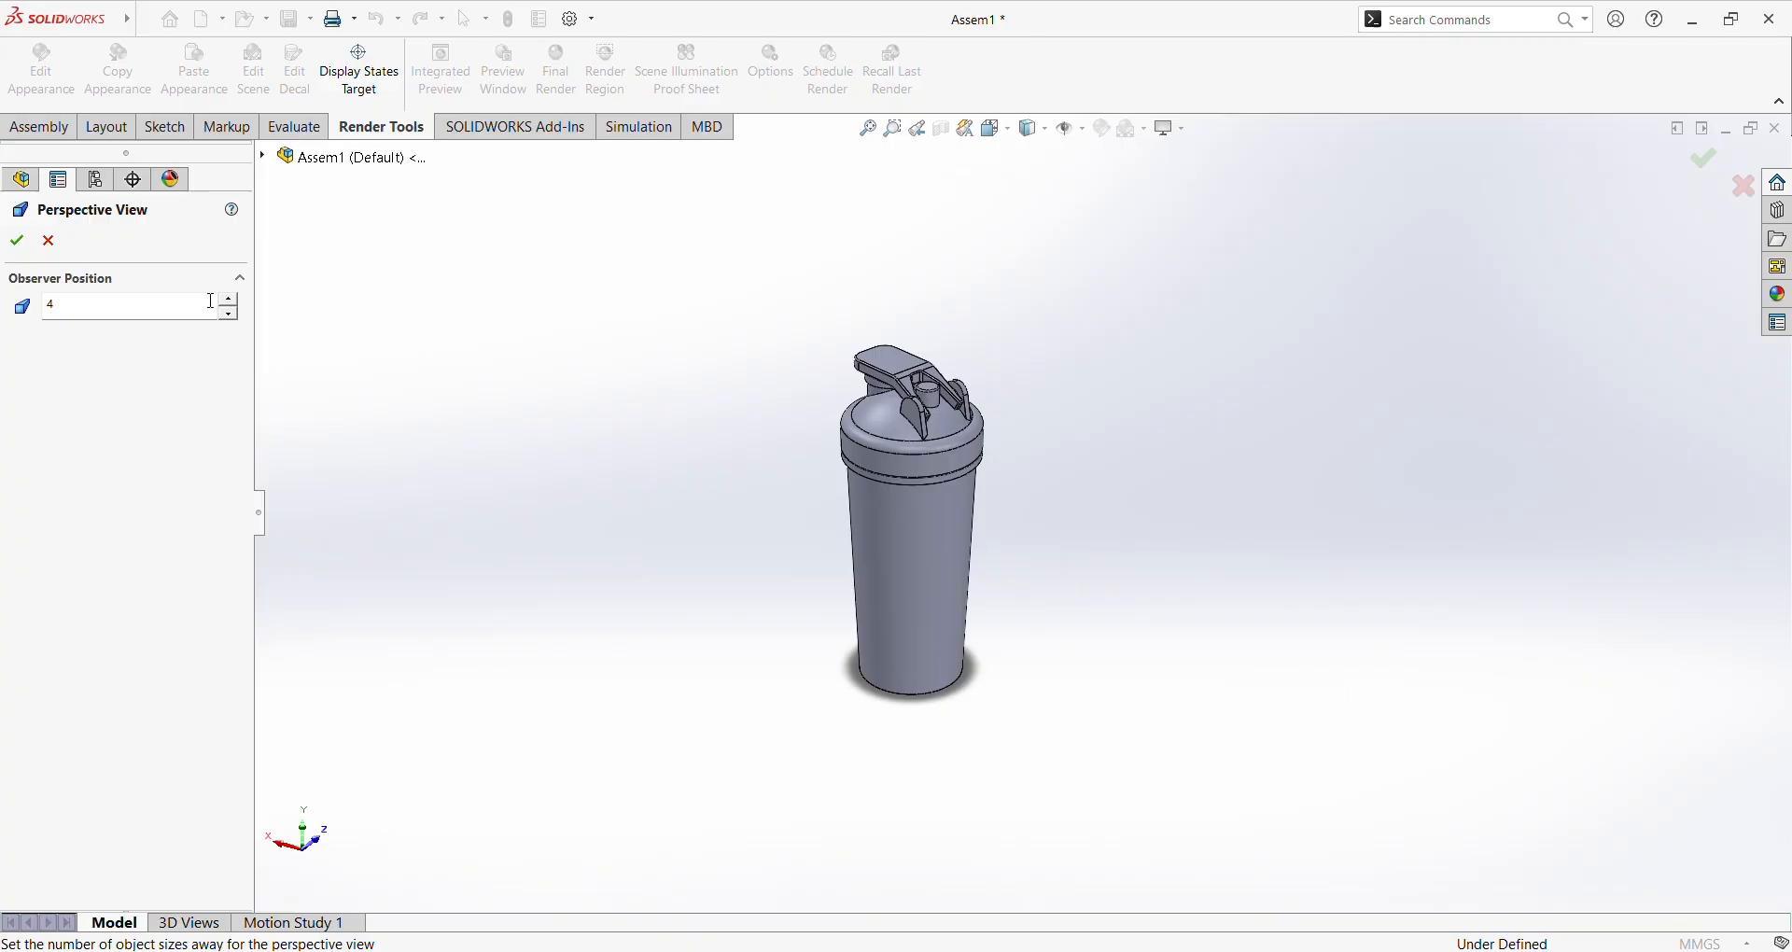
left_click(16, 241)
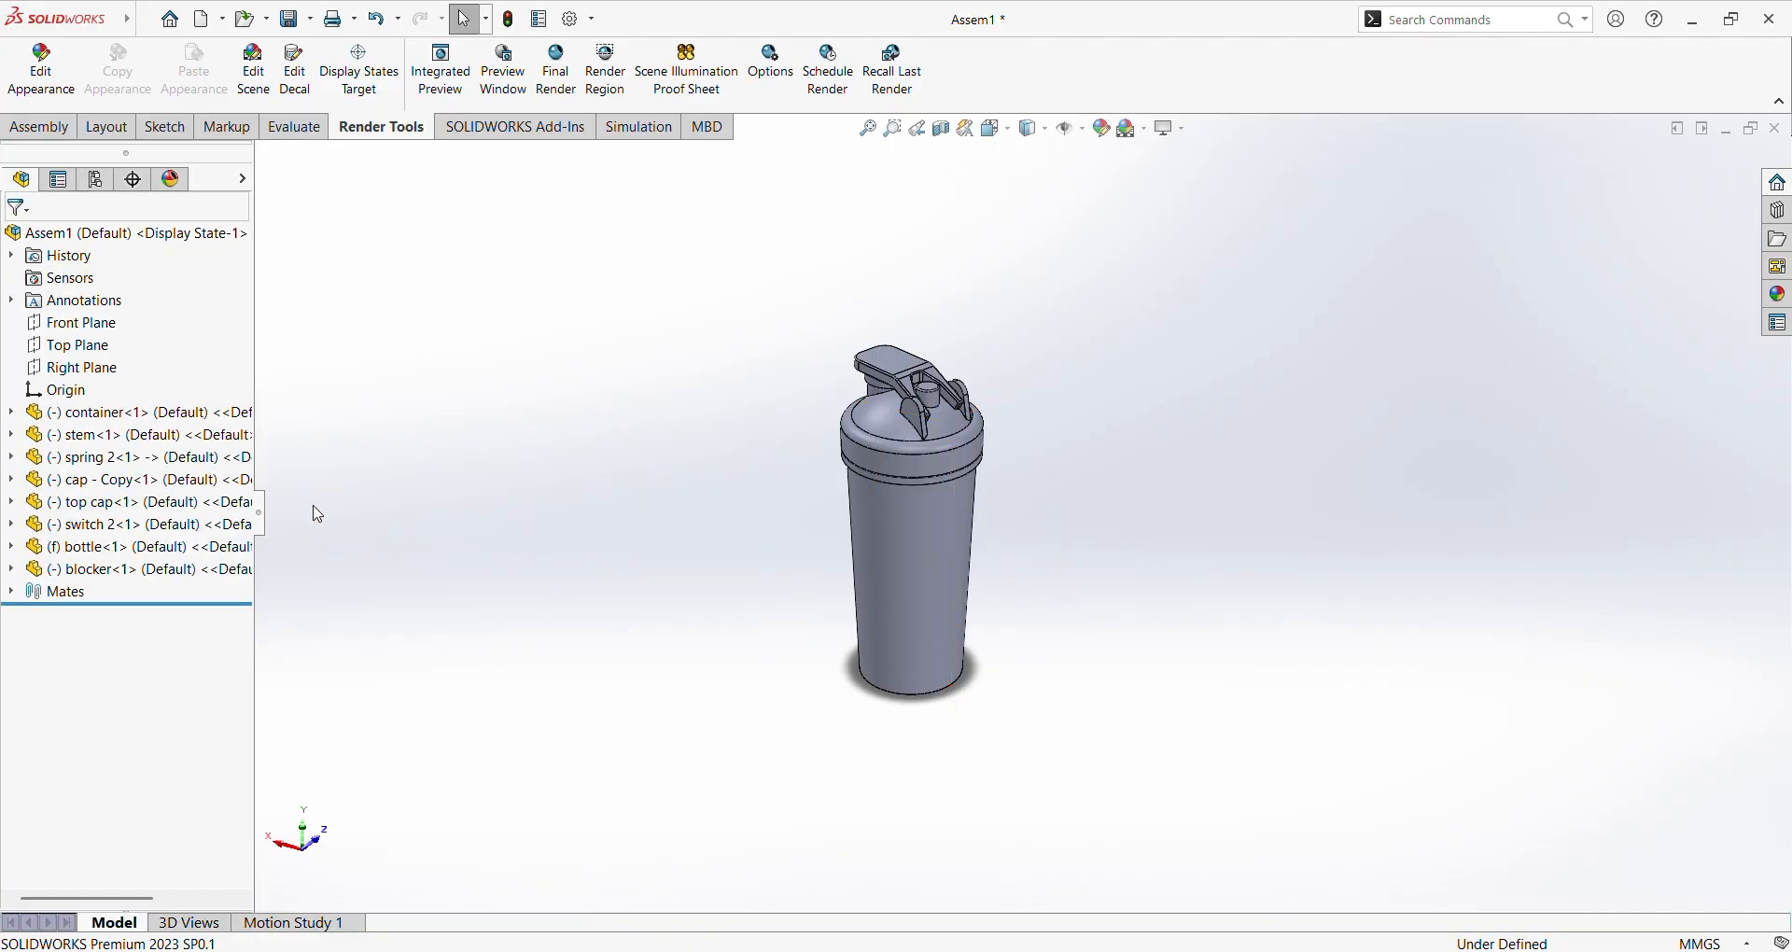
left_click(145, 20)
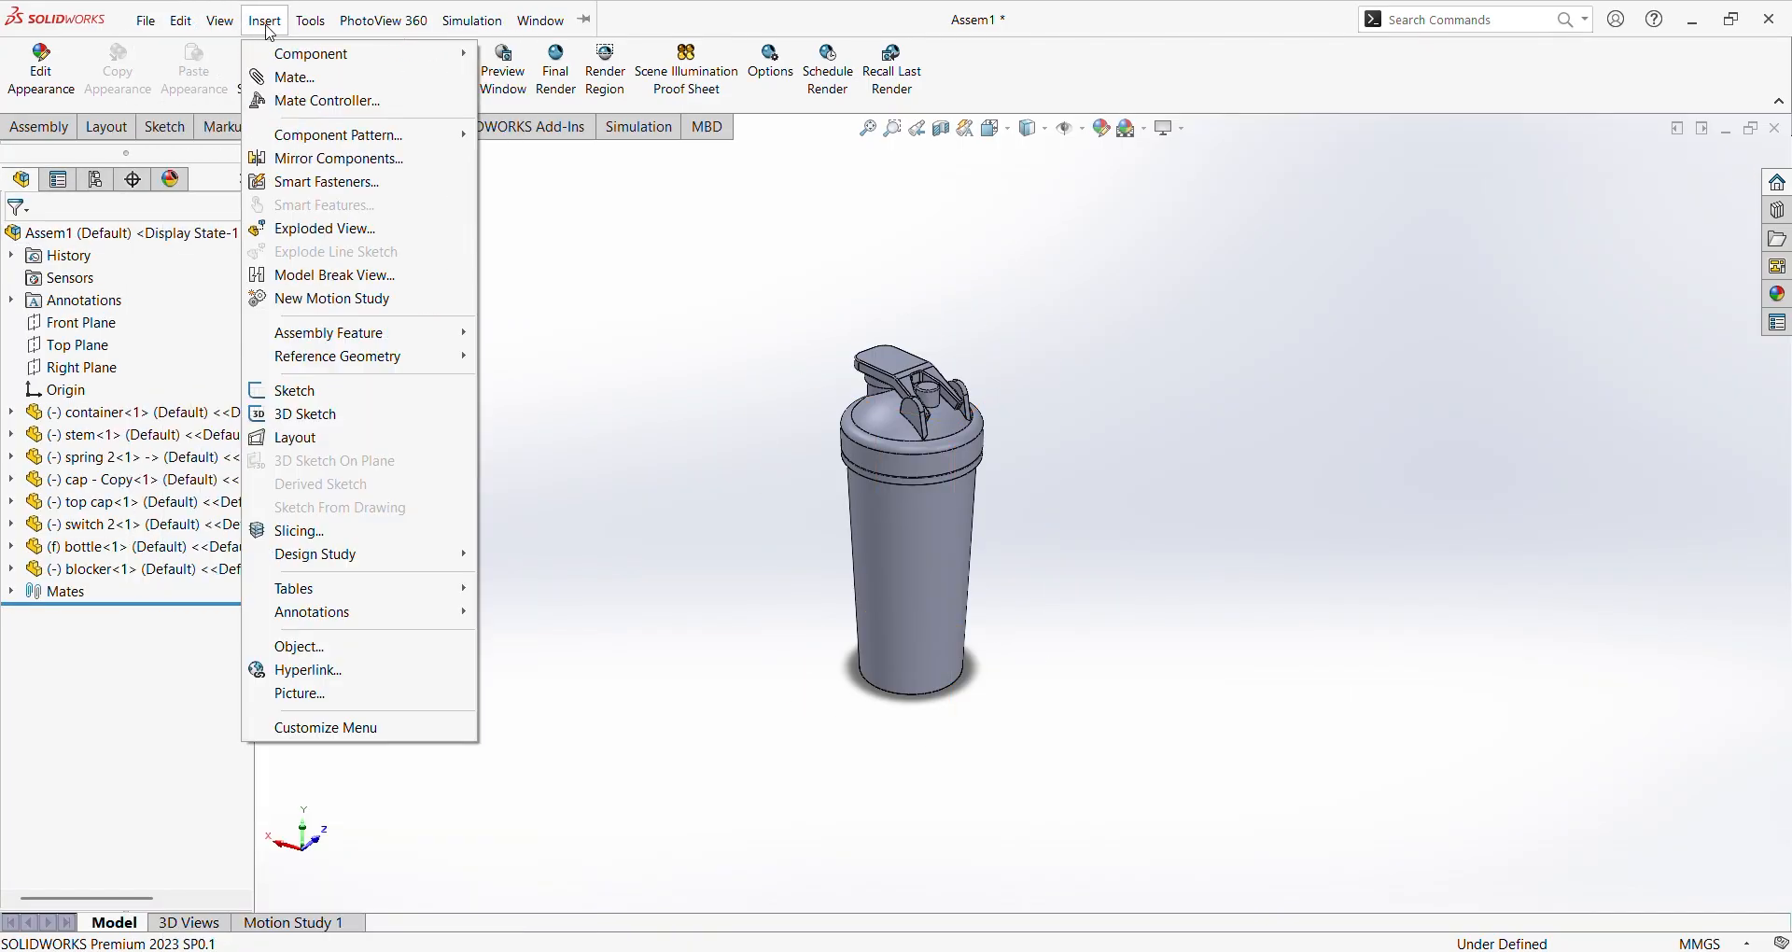
mouse_move(221, 21)
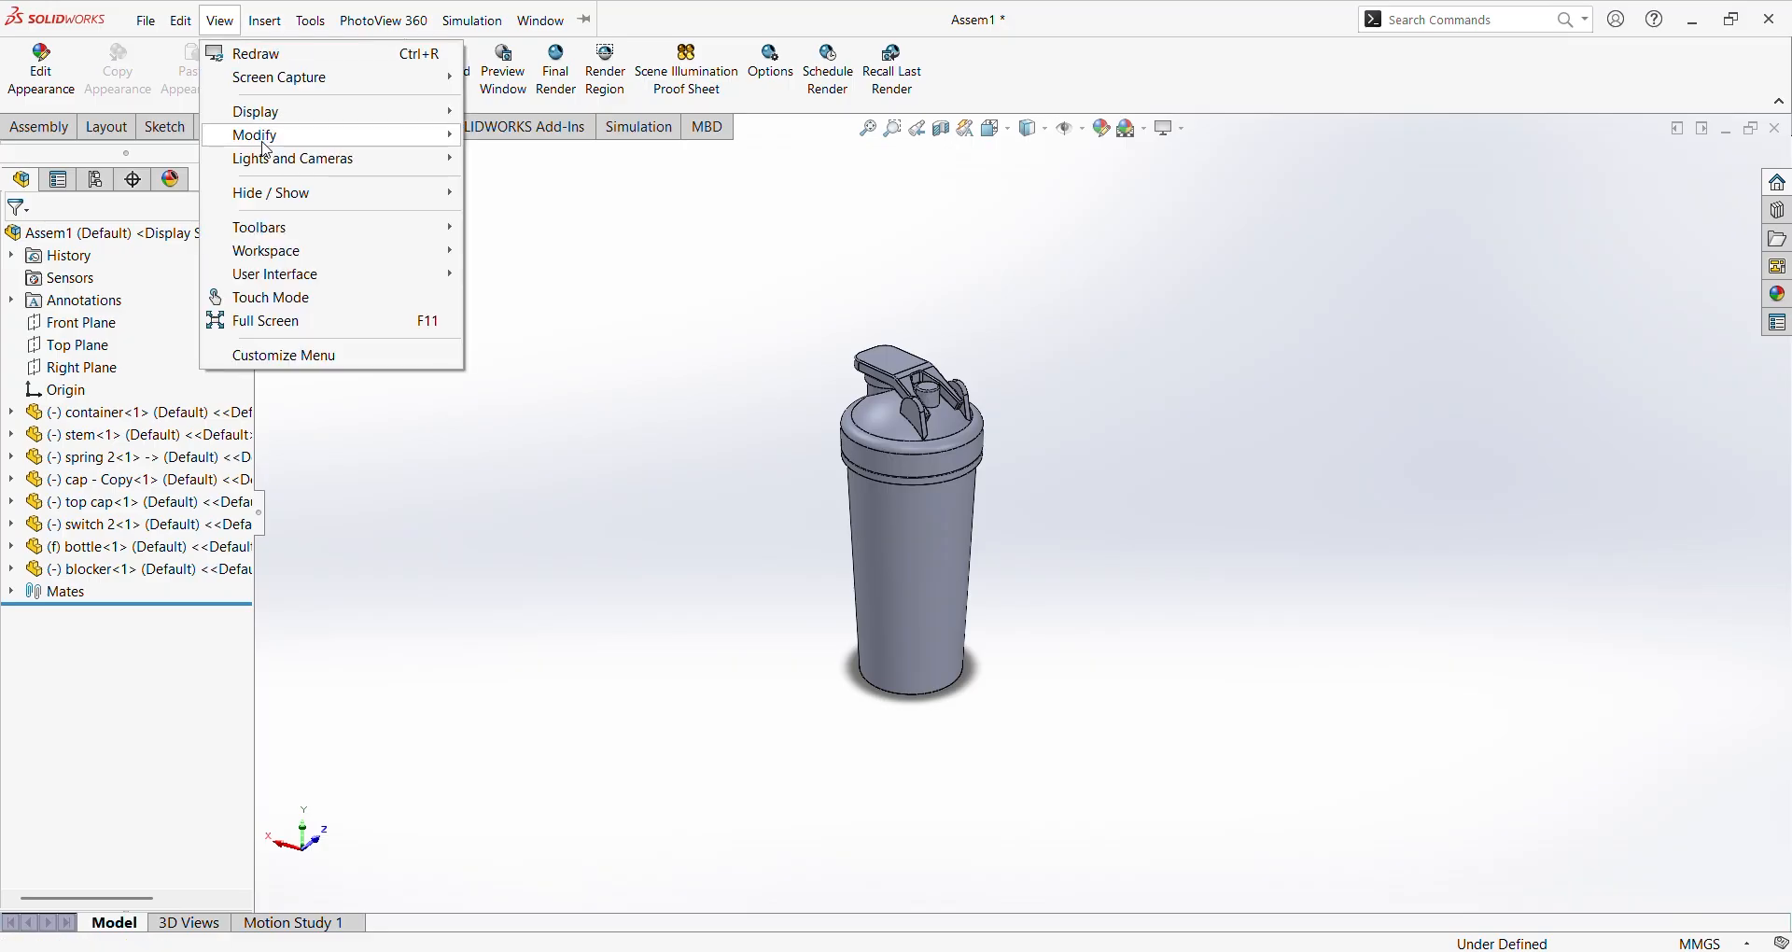
mouse_move(267, 140)
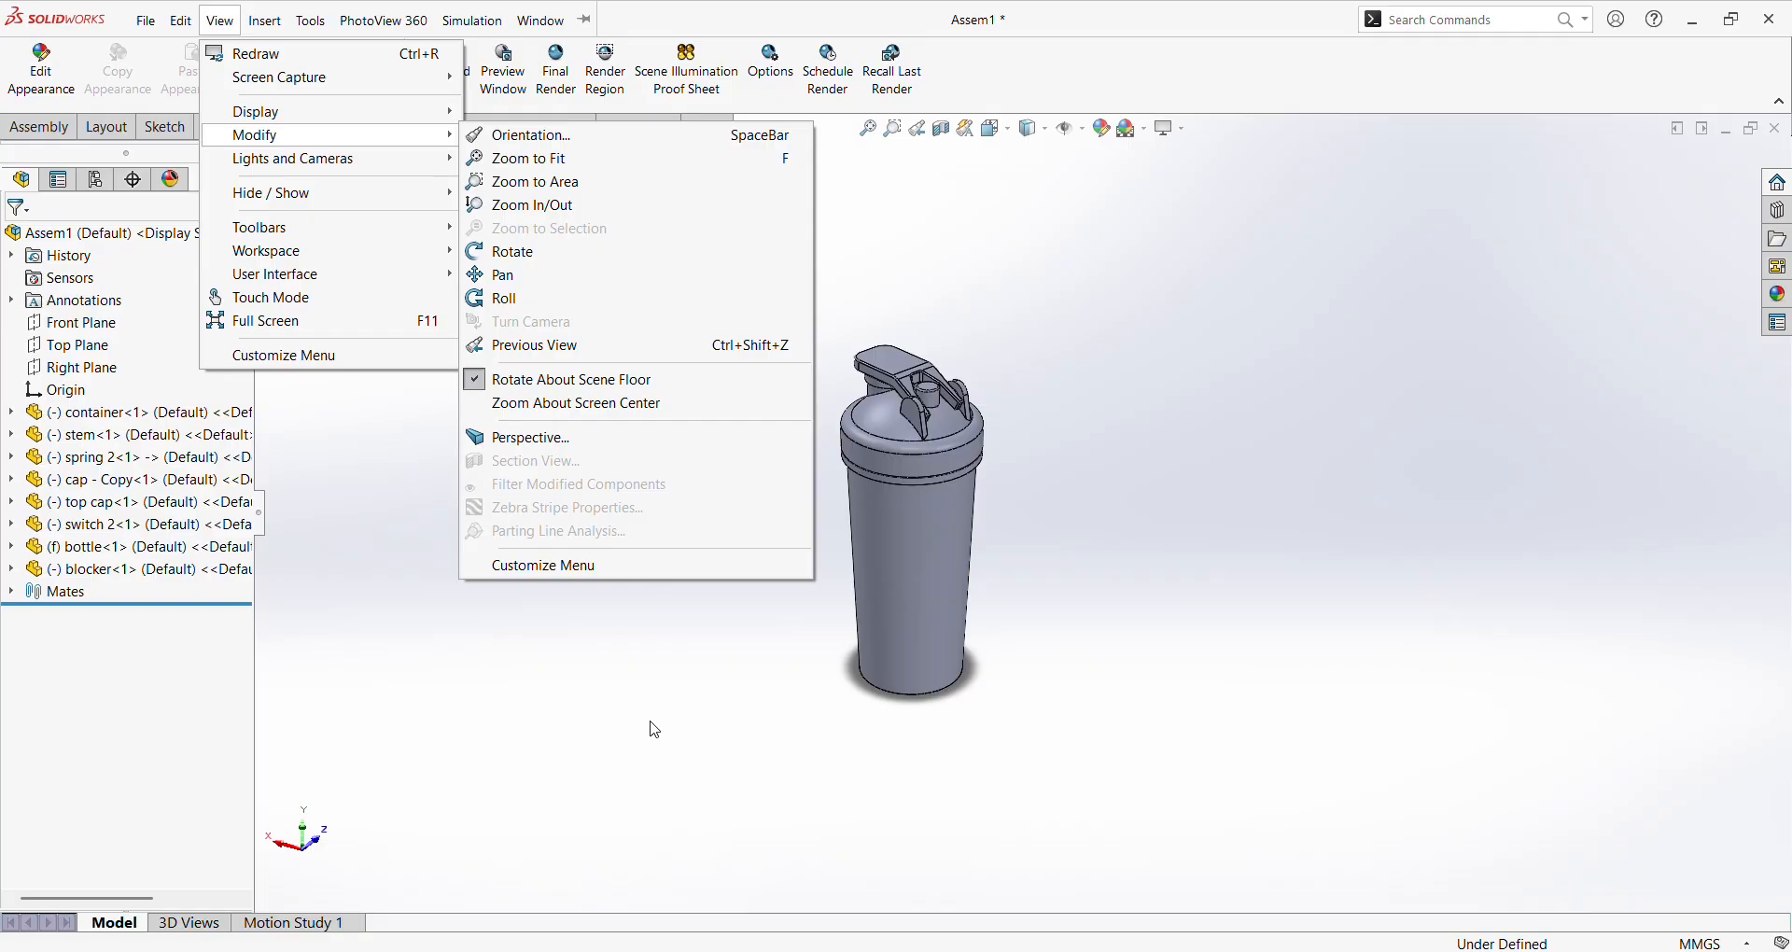
left_click(655, 731)
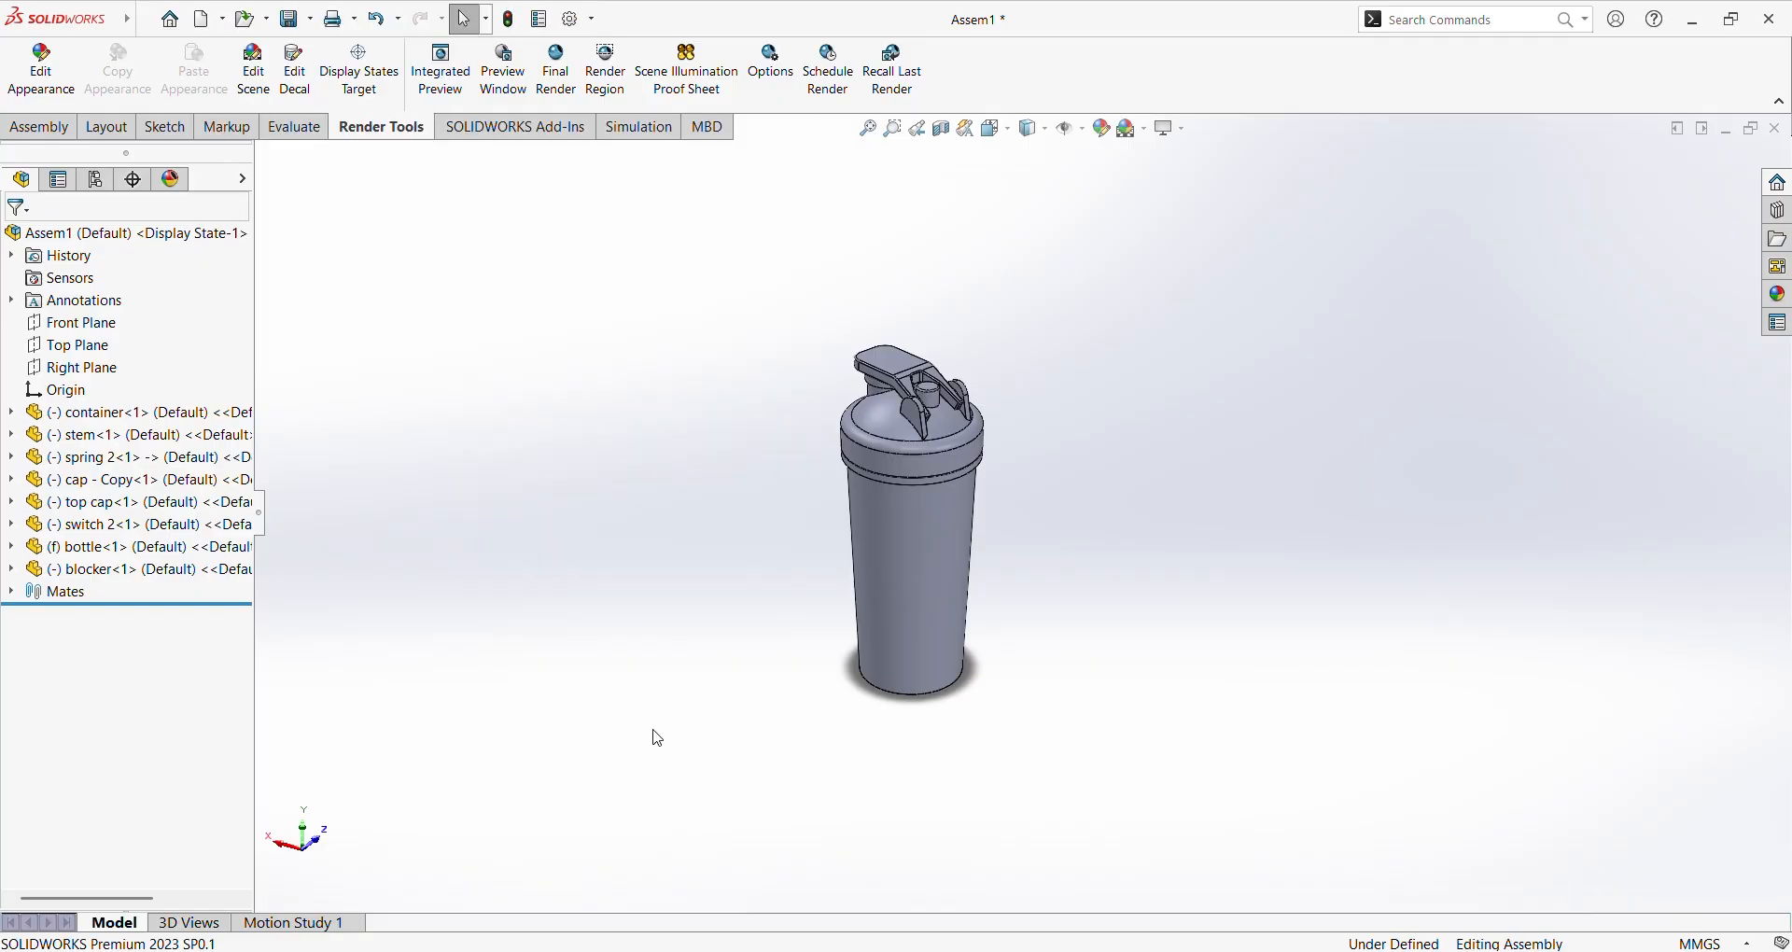
Open the PhotoView 360 preview window and place it beside the bottle so both can be seen.
left_click(504, 70)
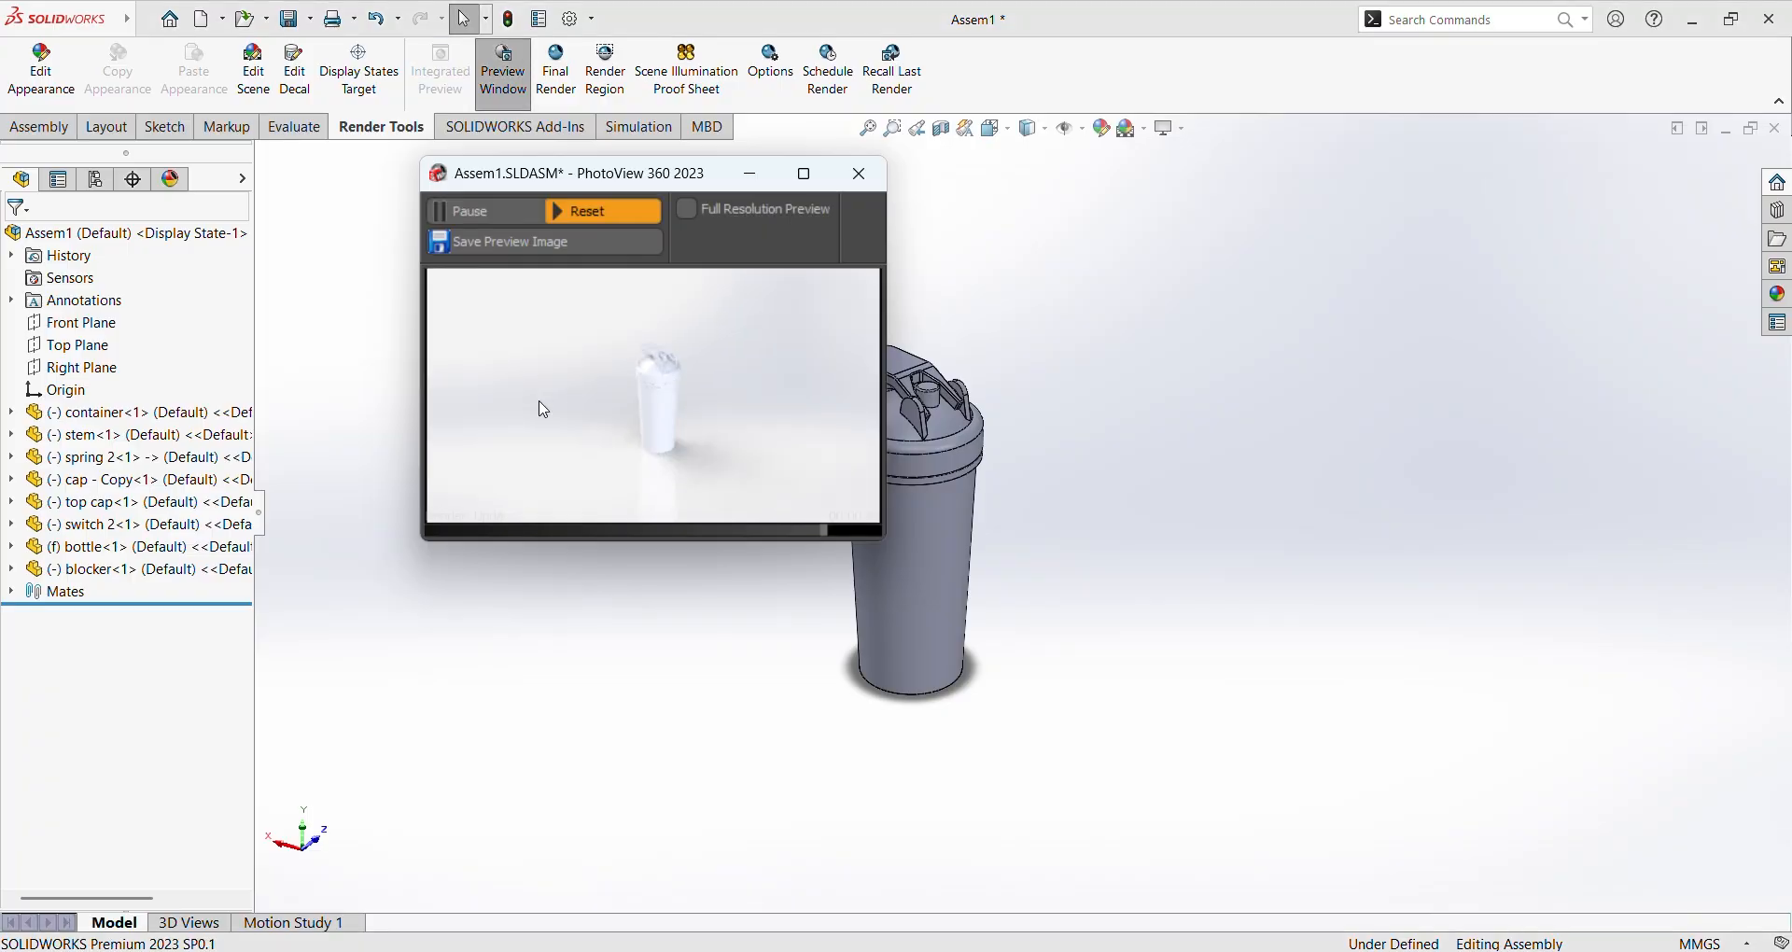
left_click_drag(656, 176, 495, 174)
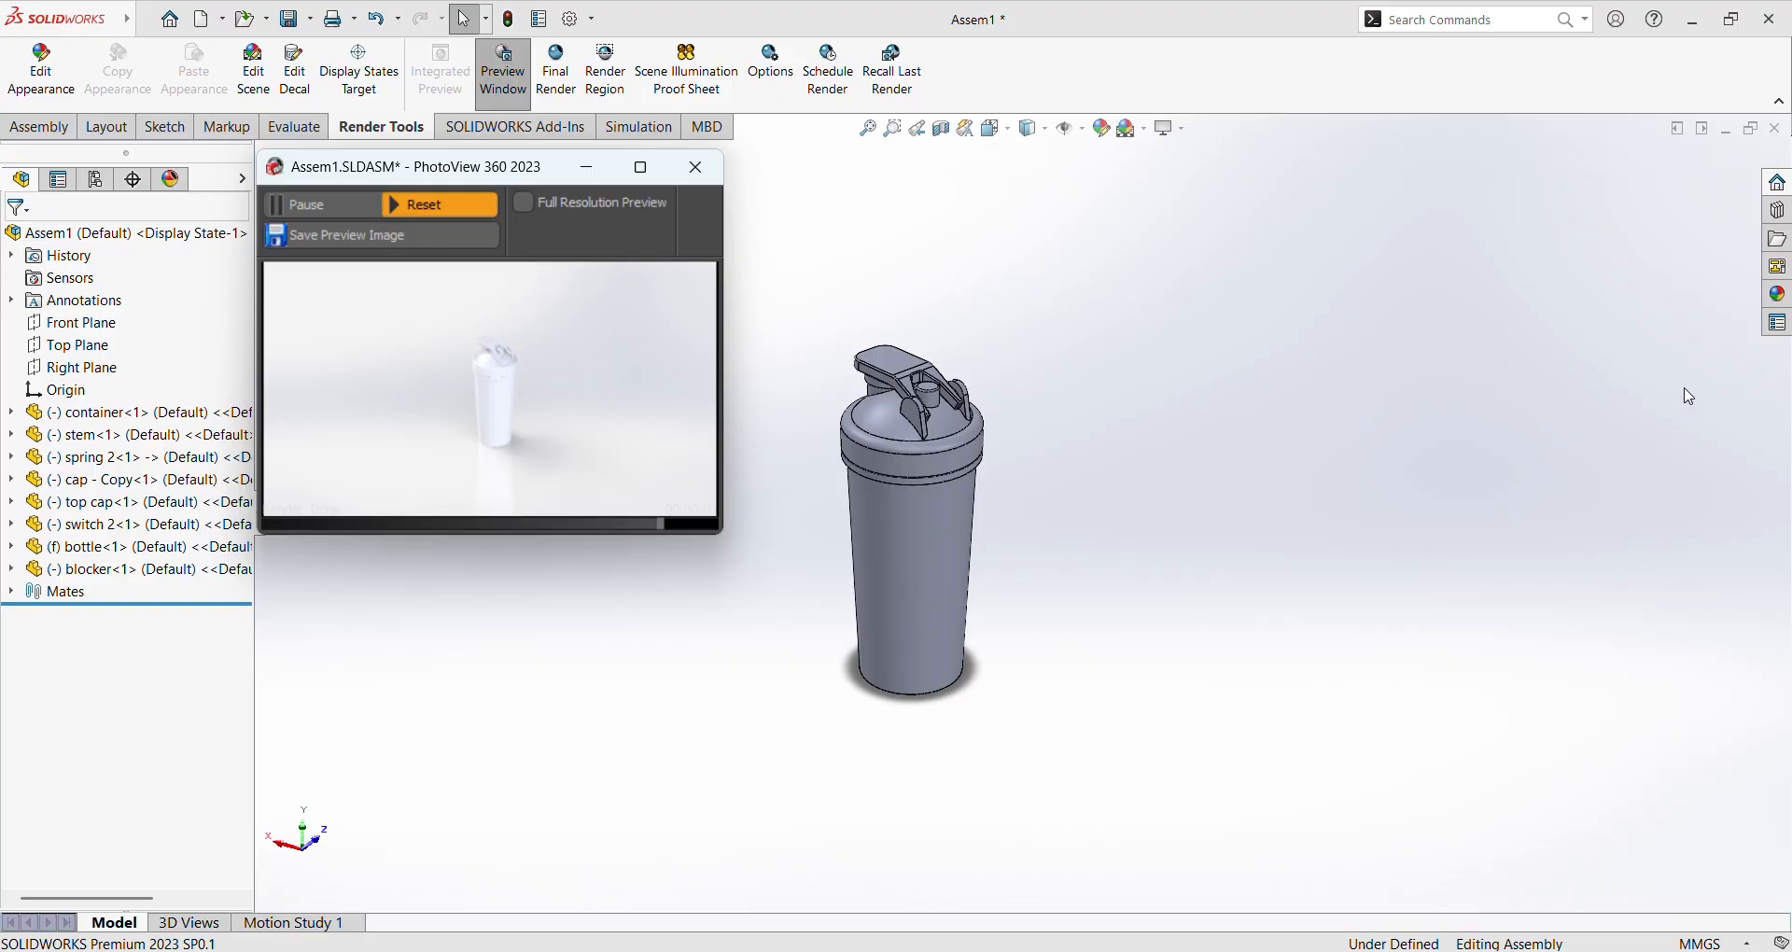
Apply the 3 Point Beige scene from the Basic Scenes library to the assembly.
left_click(1778, 295)
left_click(1525, 209)
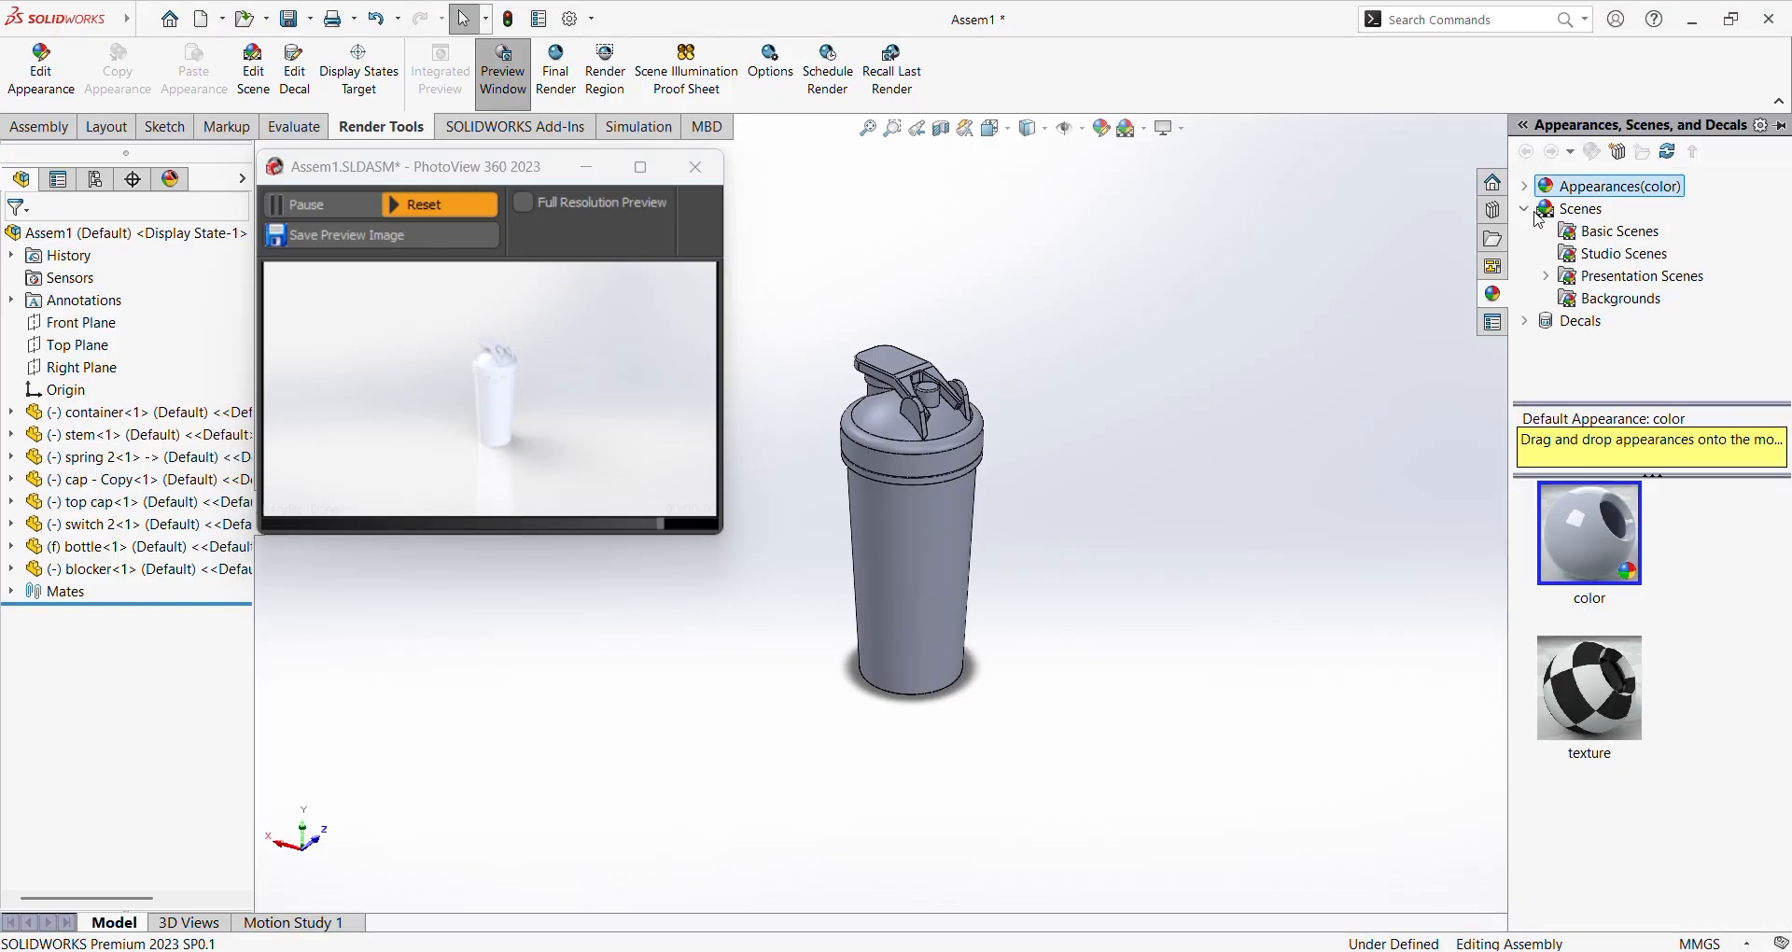
left_click(1547, 277)
scroll(1628, 355, "up", 1)
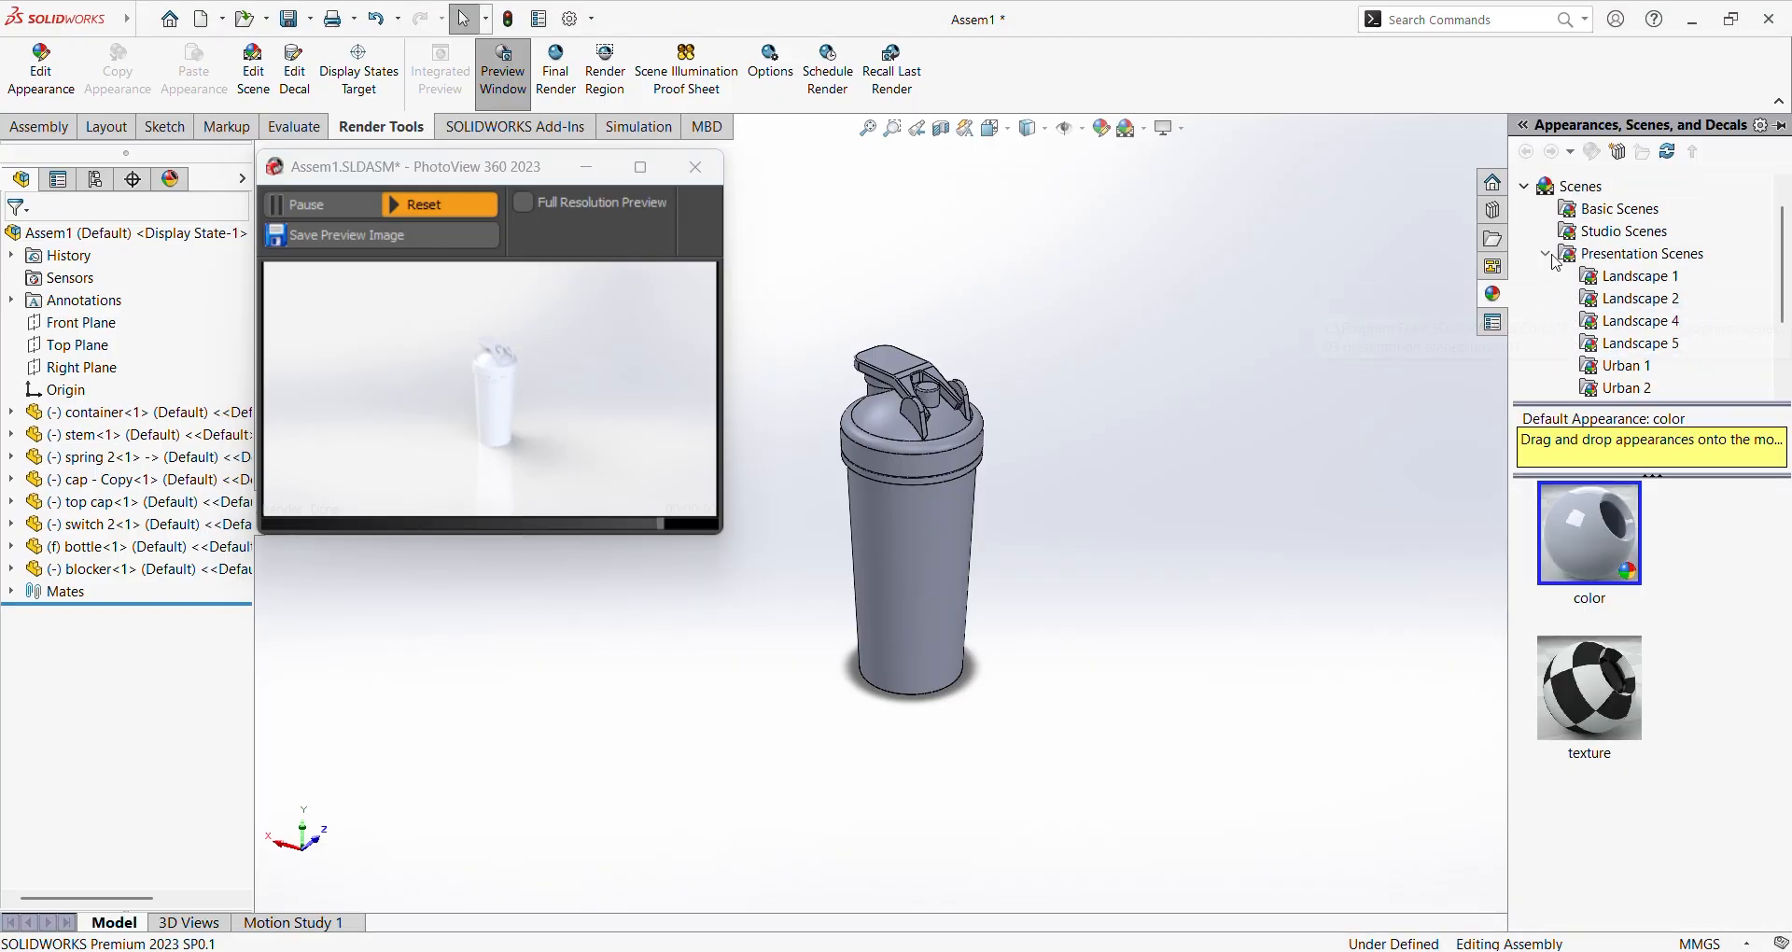
left_click(1547, 254)
left_click(1591, 237)
scroll(1655, 635, "down", 10)
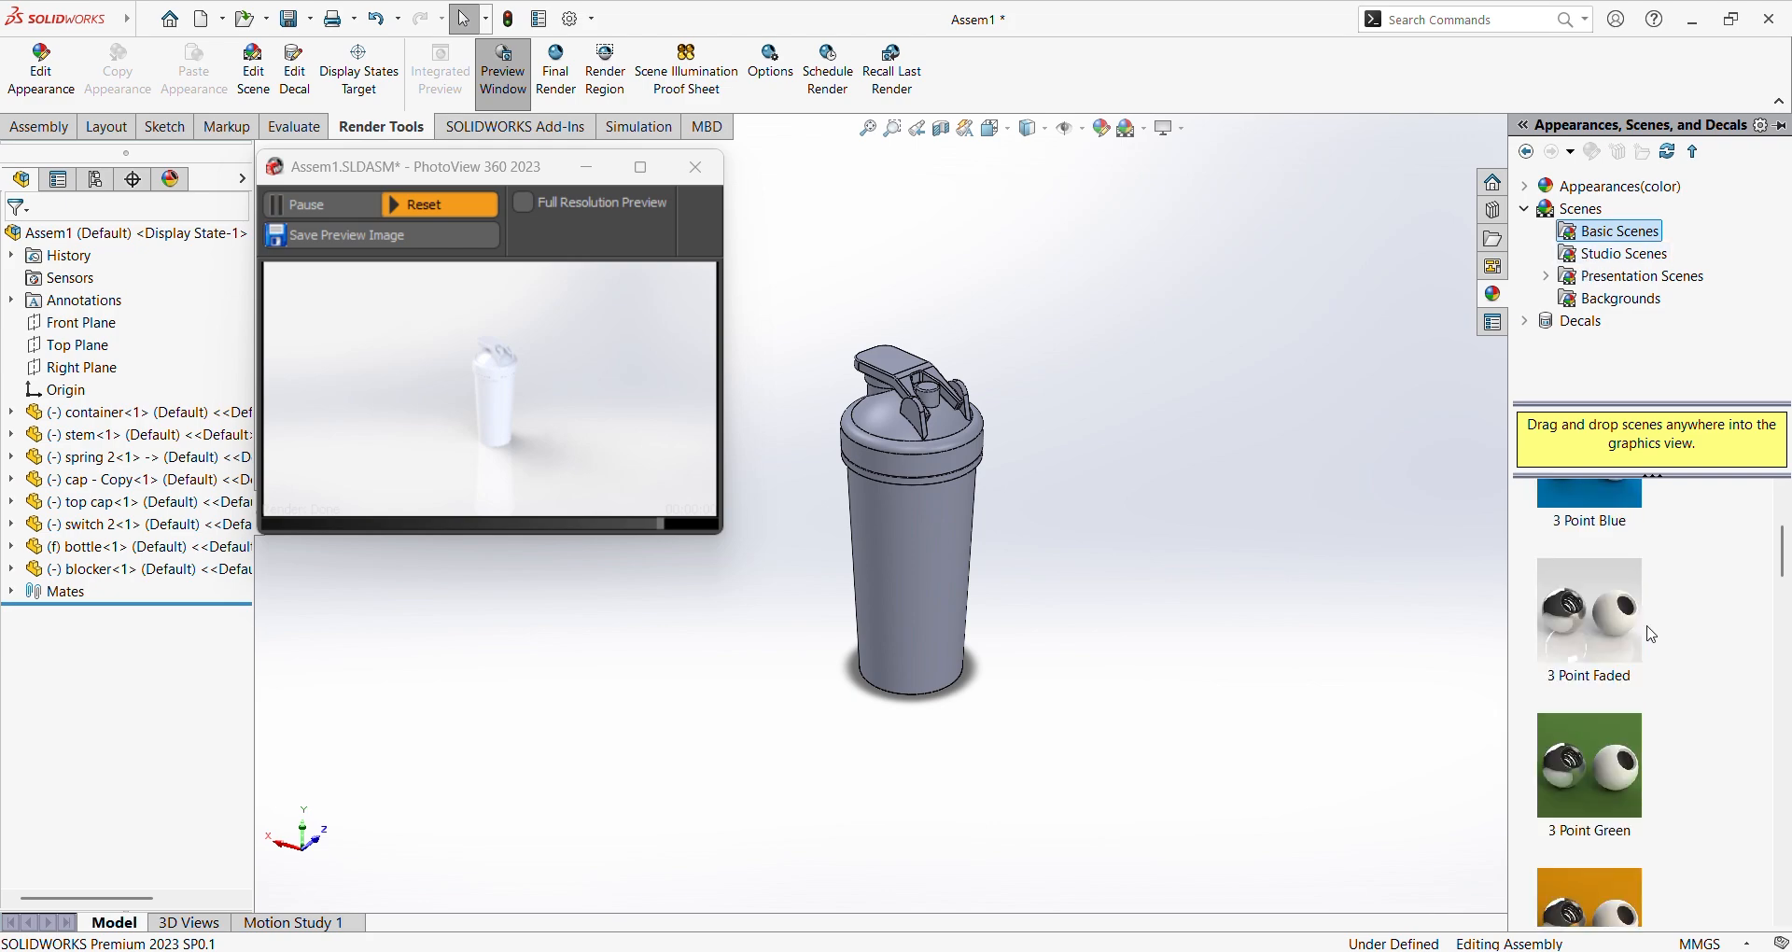
scroll(1655, 636, "up", 10)
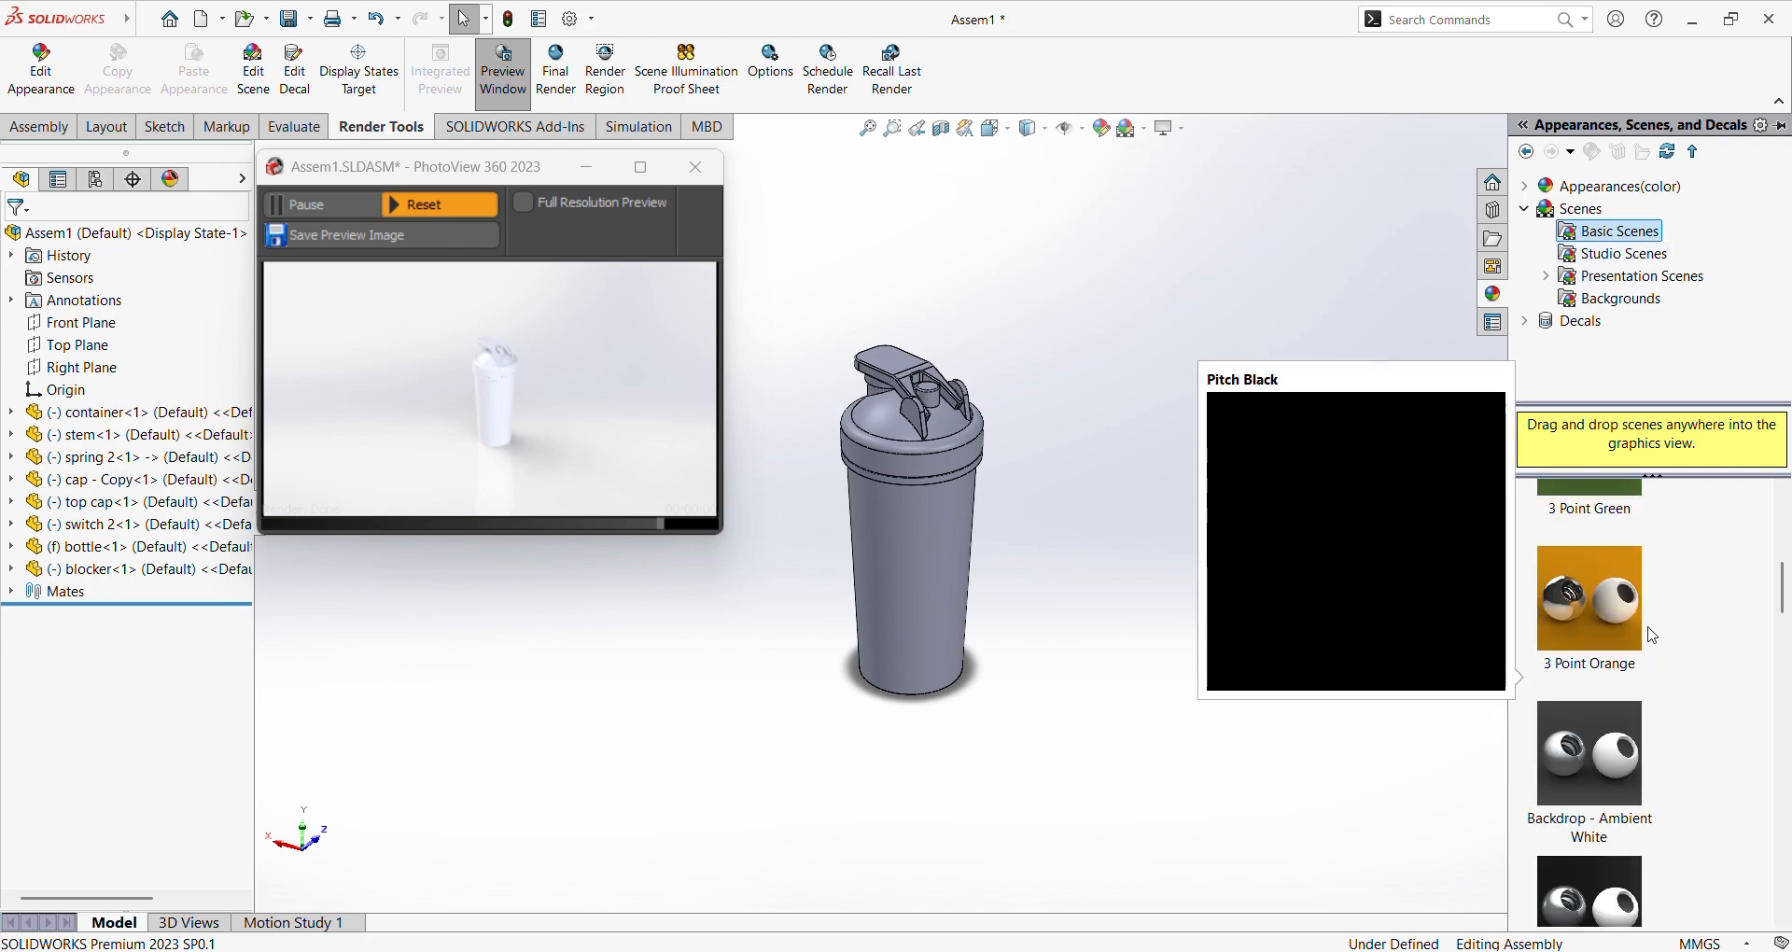
double_click(1609, 523)
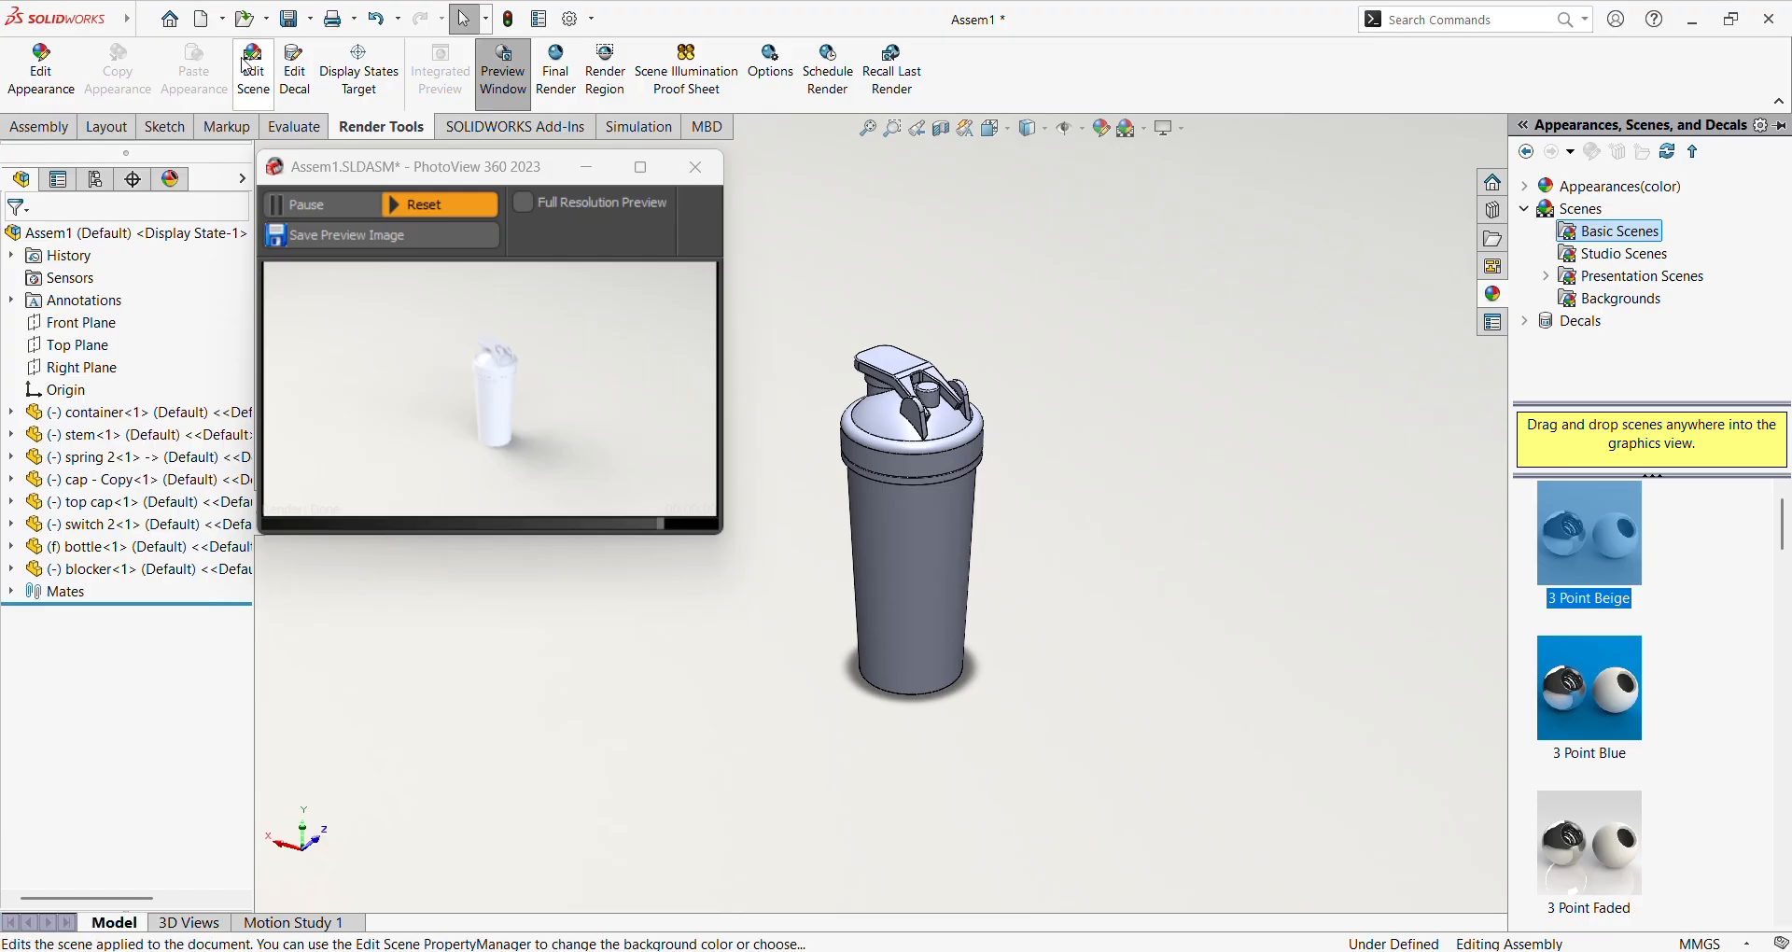
Start editing the 3 Point Beige scene and set its background type to Gradient.
left_click(172, 181)
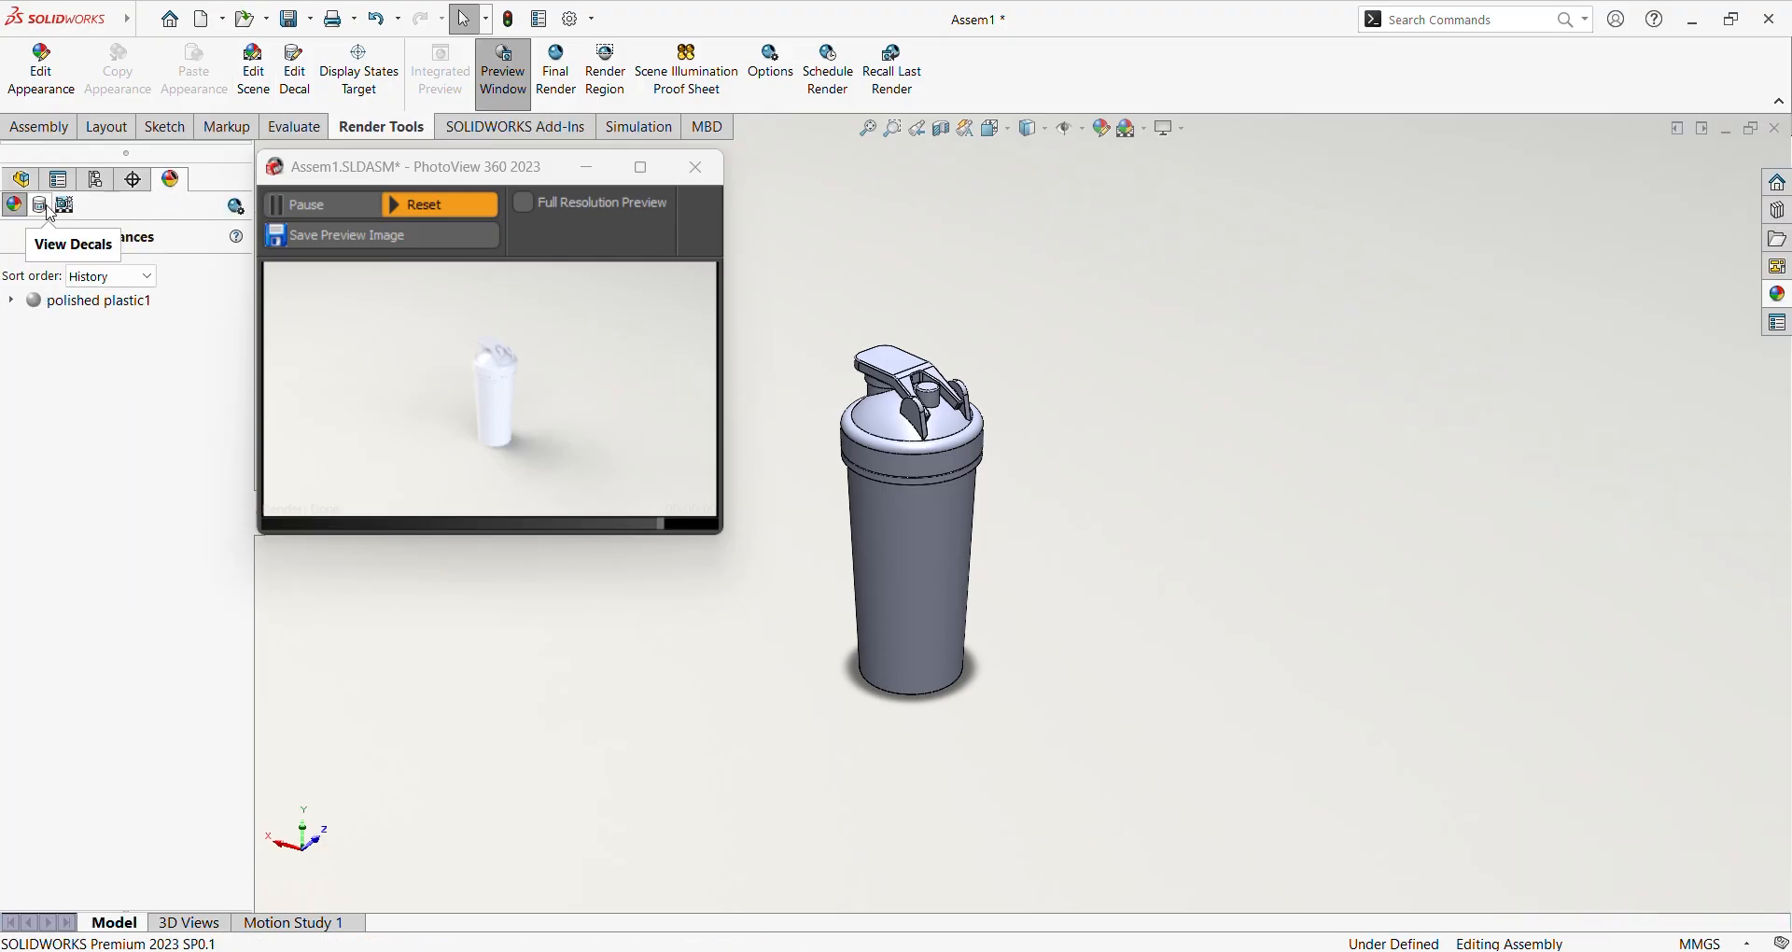
left_click(76, 210)
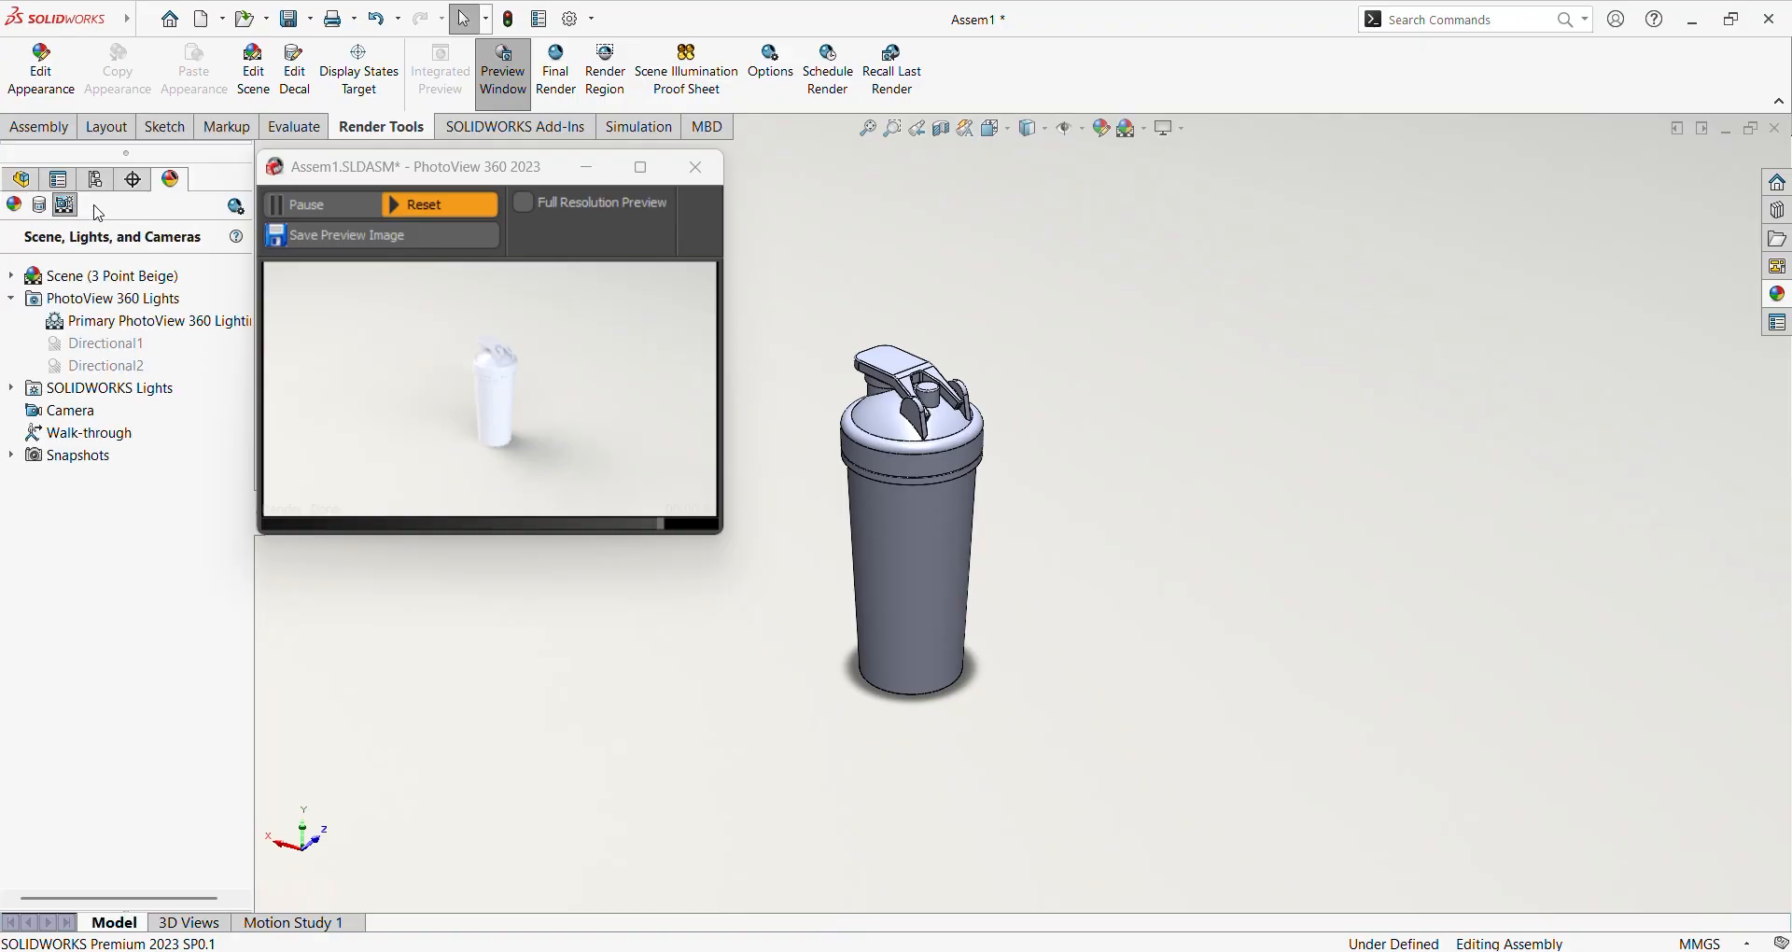
right_click(87, 289)
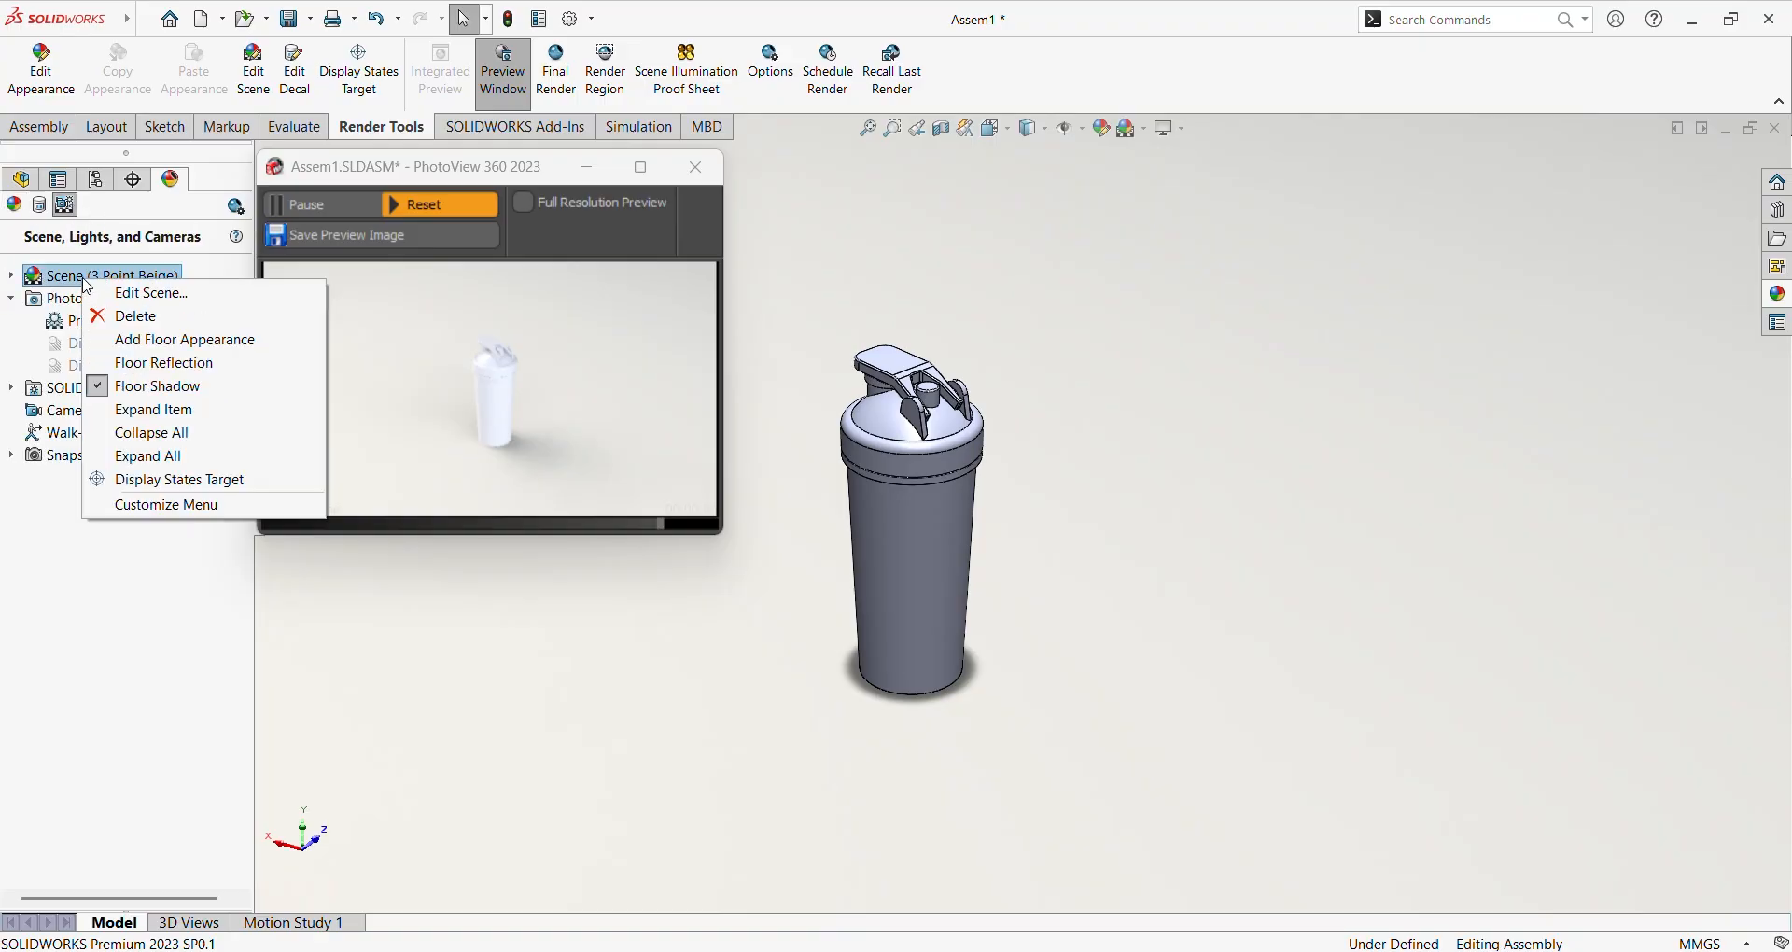
left_click(131, 293)
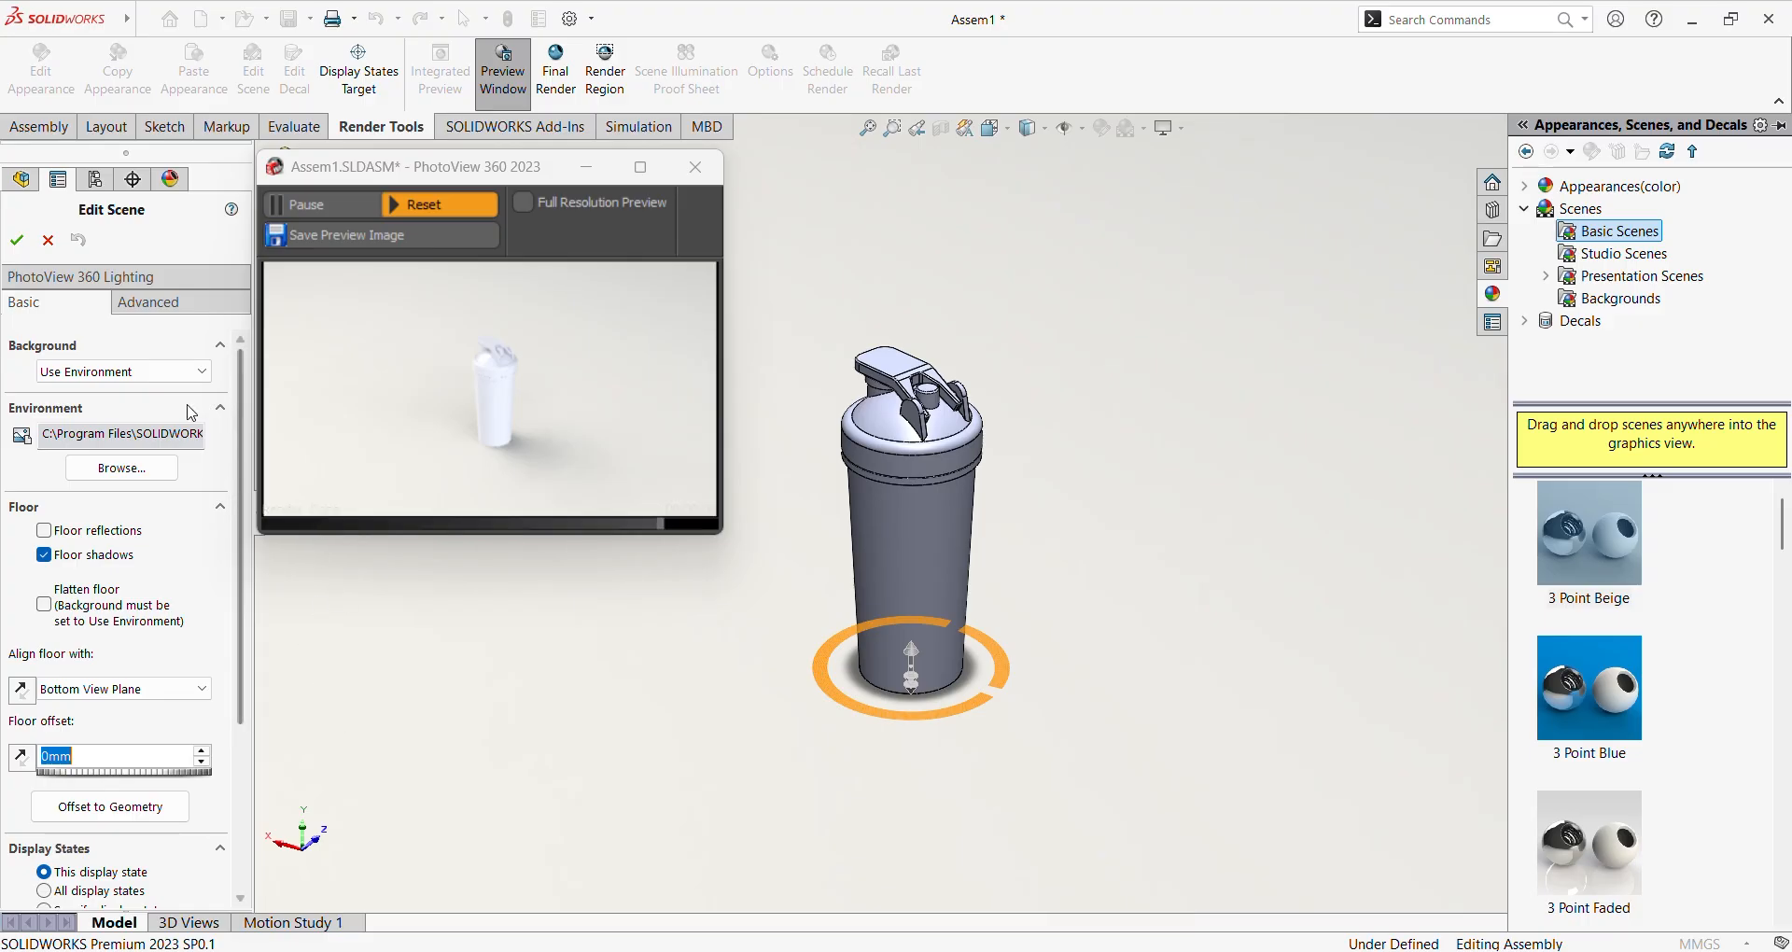
left_click(191, 373)
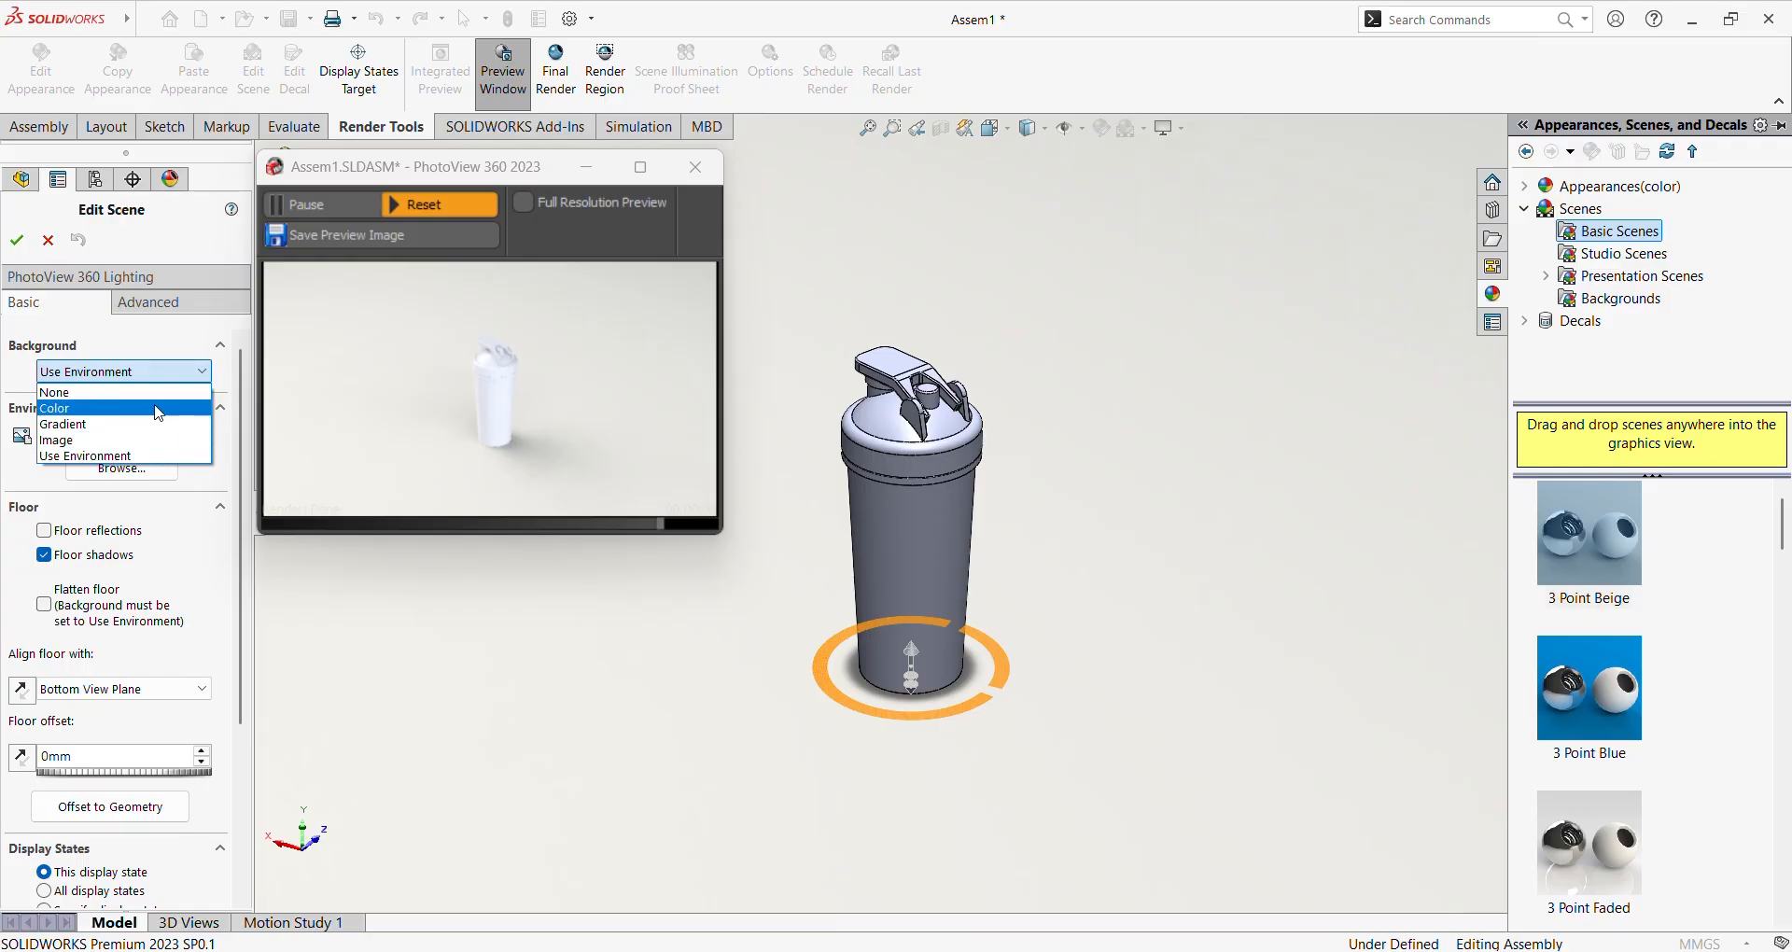
left_click(149, 424)
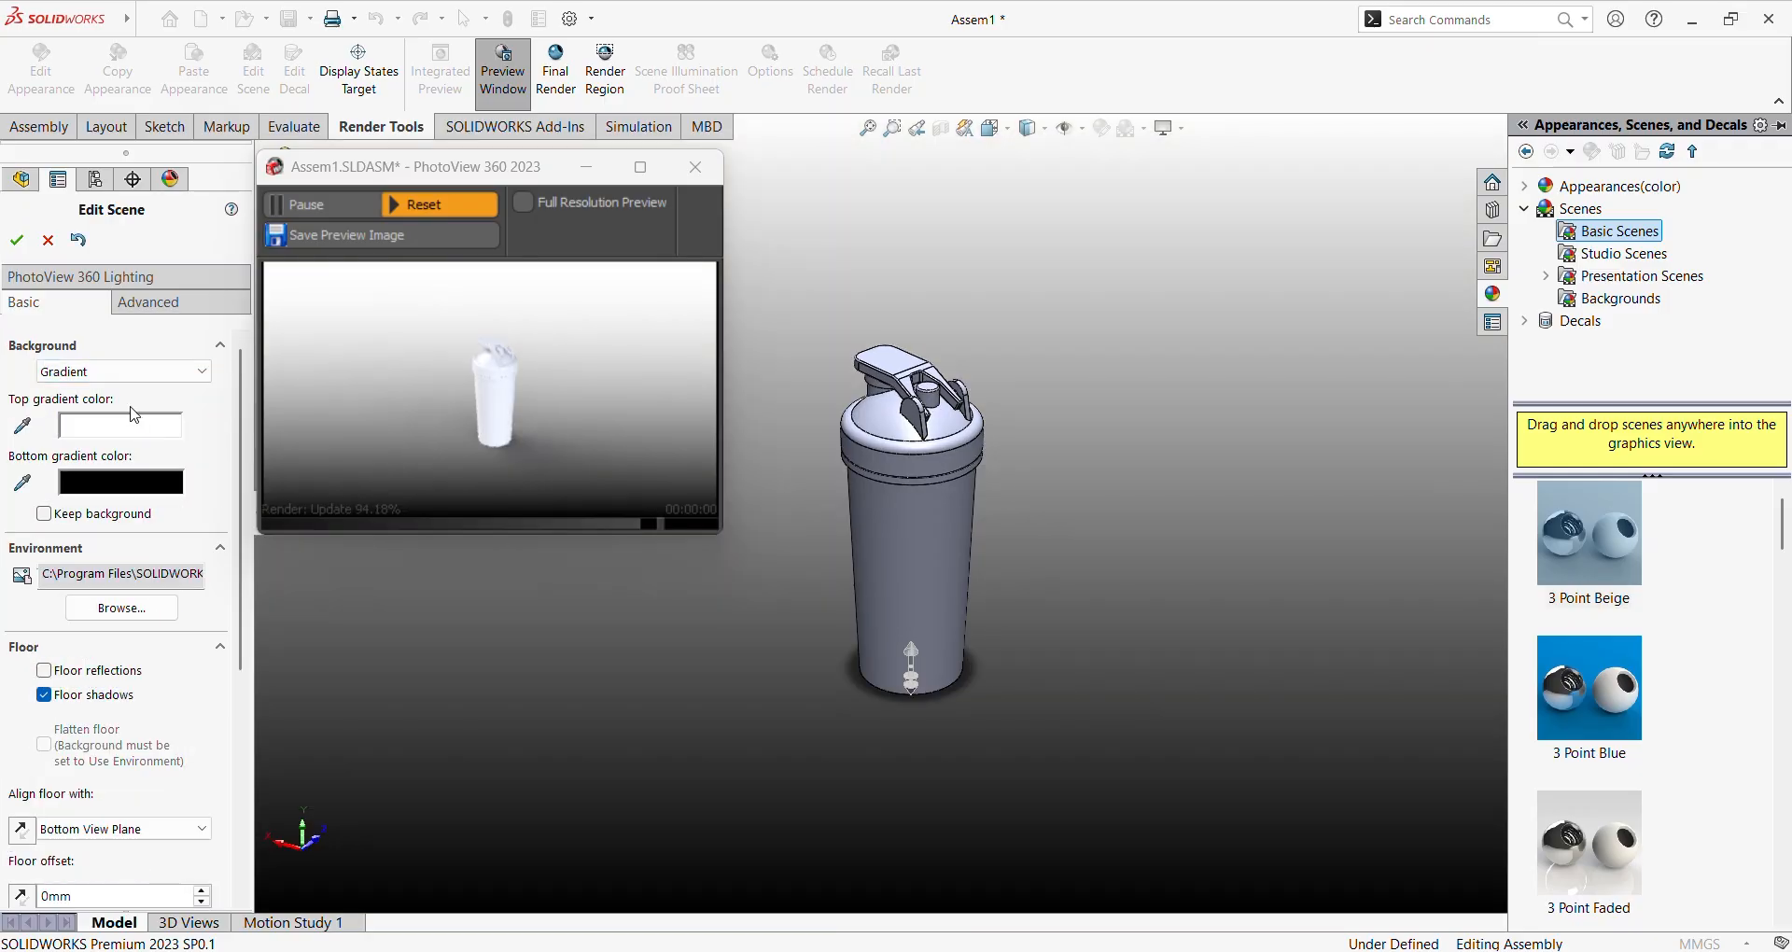
Set the bottom gradient color of the scene background to orange.
left_click(128, 487)
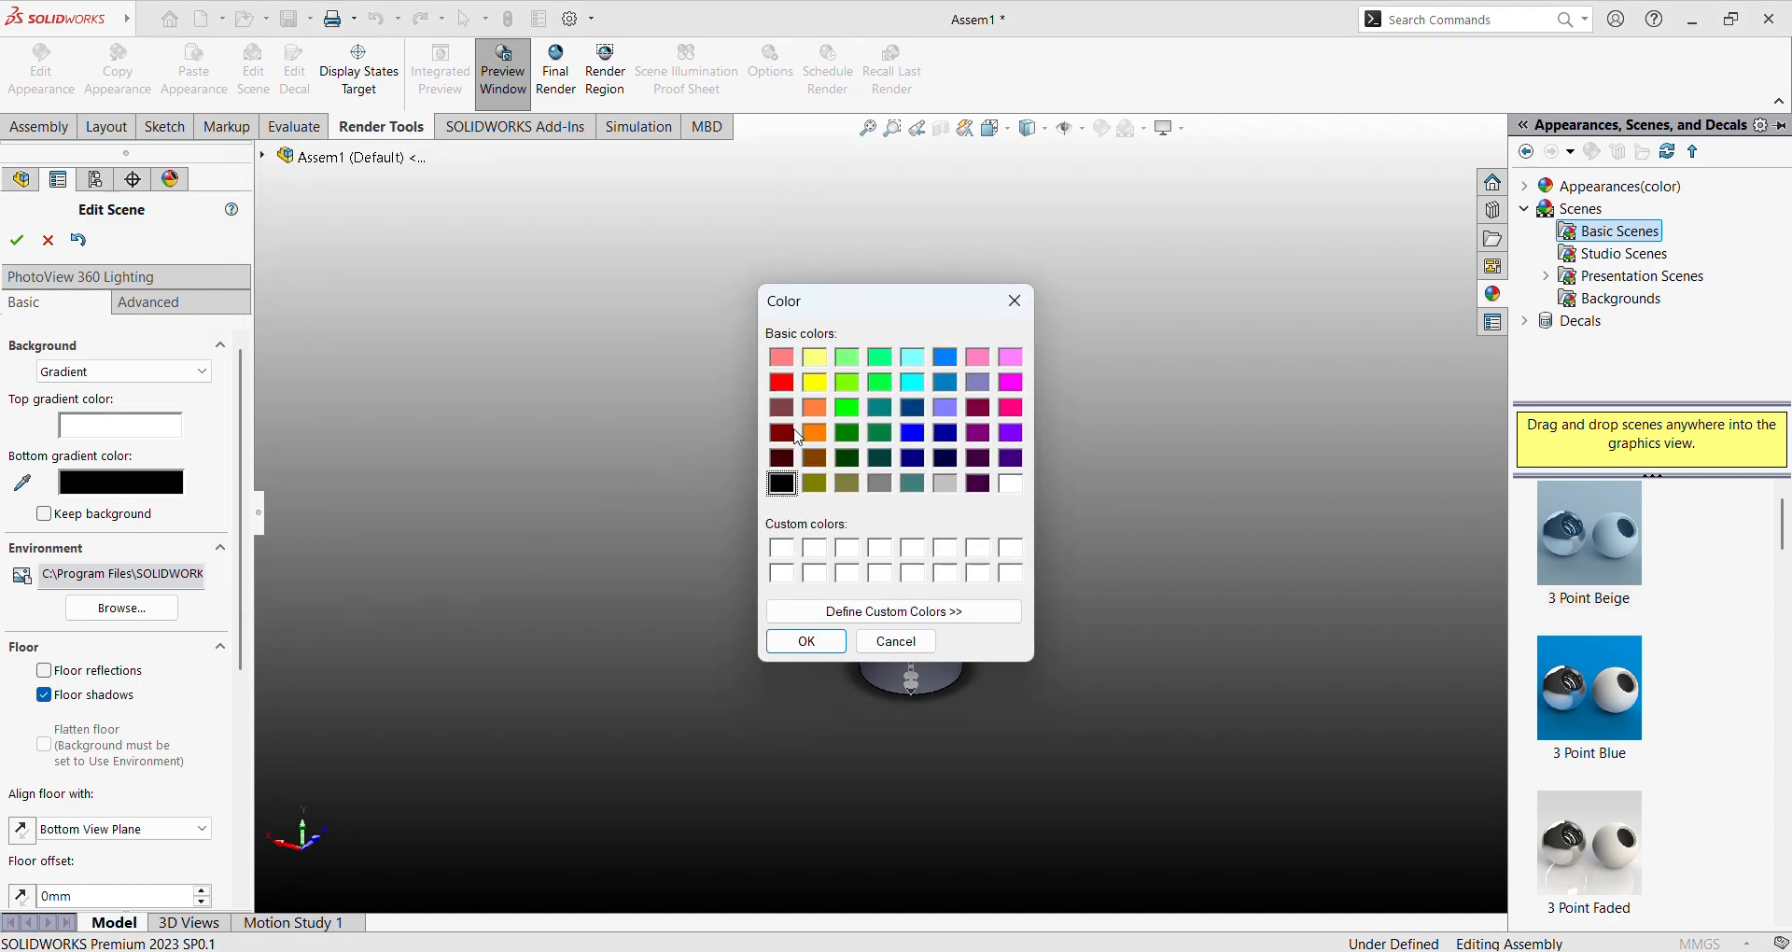
left_click(814, 435)
left_click(803, 644)
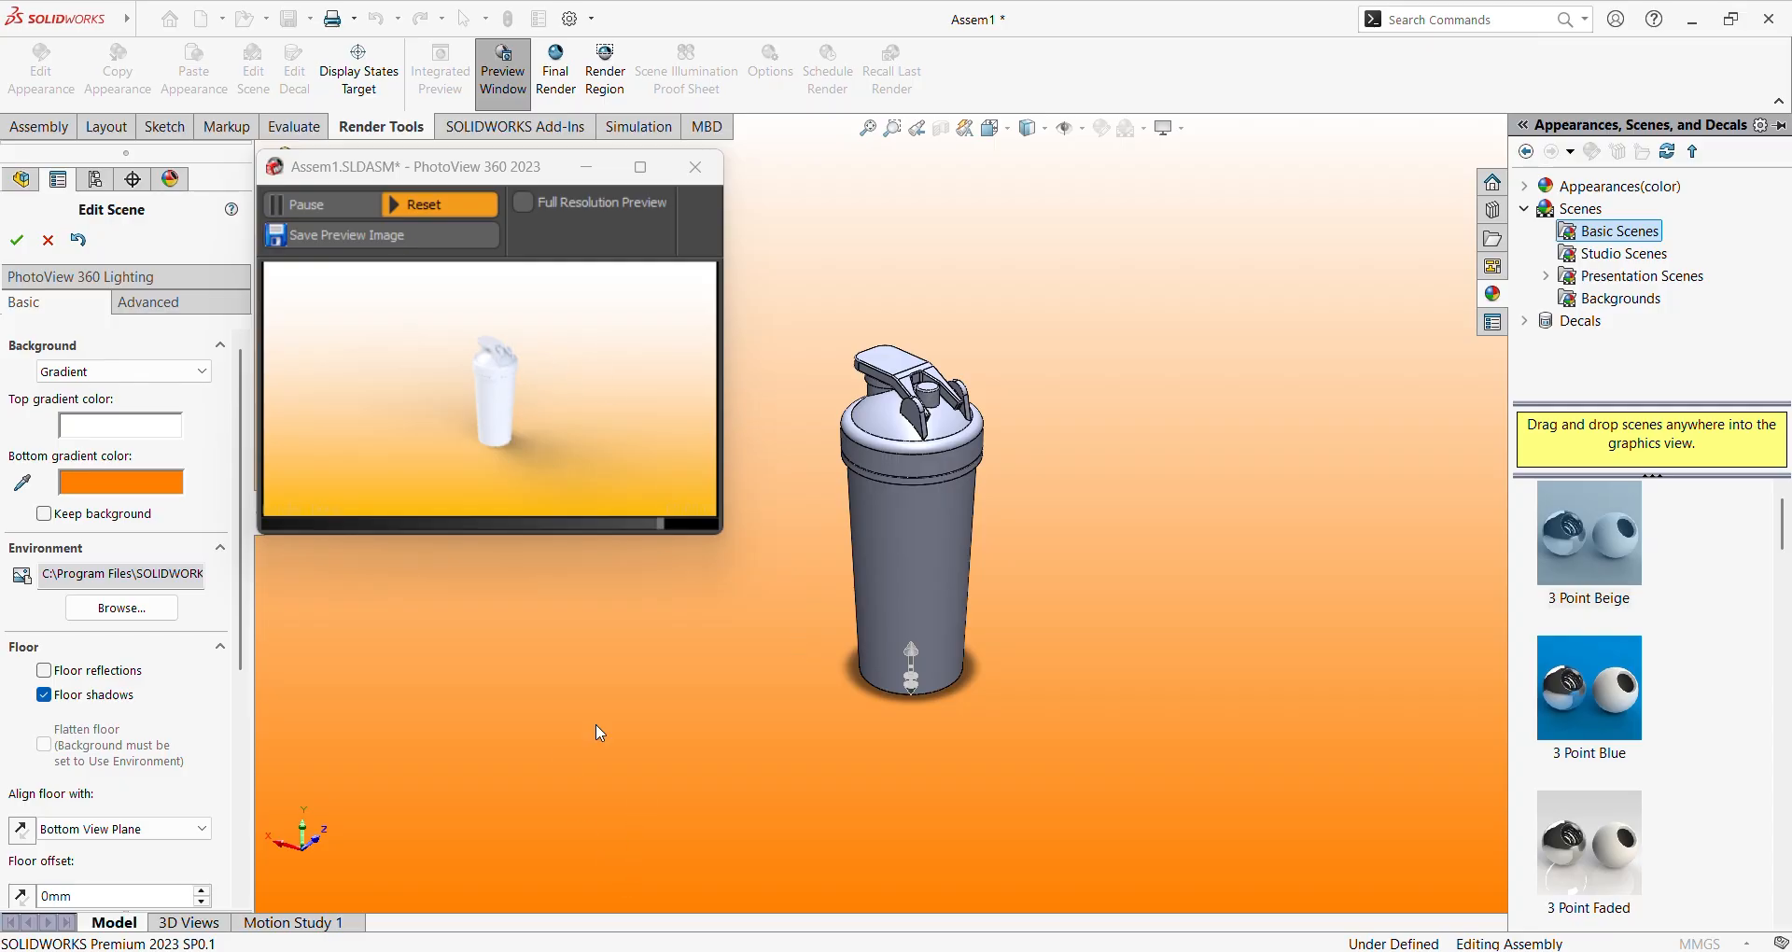
Try blue as the bottom gradient color of the background and switch it back to orange.
left_click(134, 484)
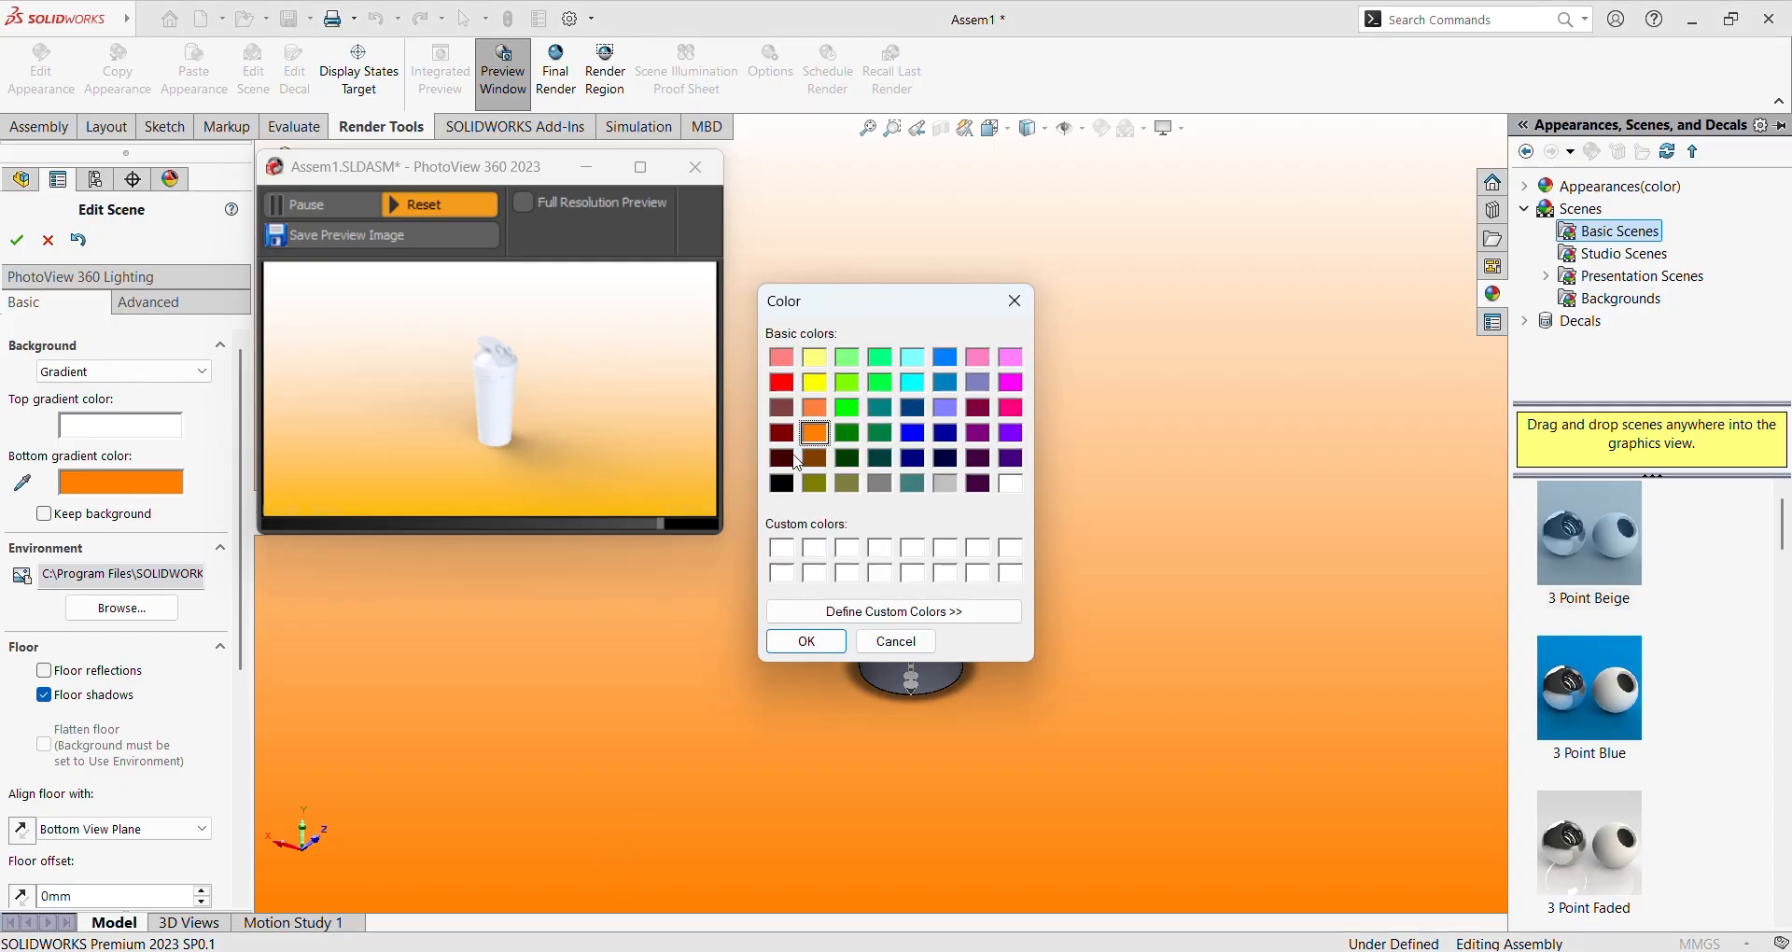
left_click(914, 434)
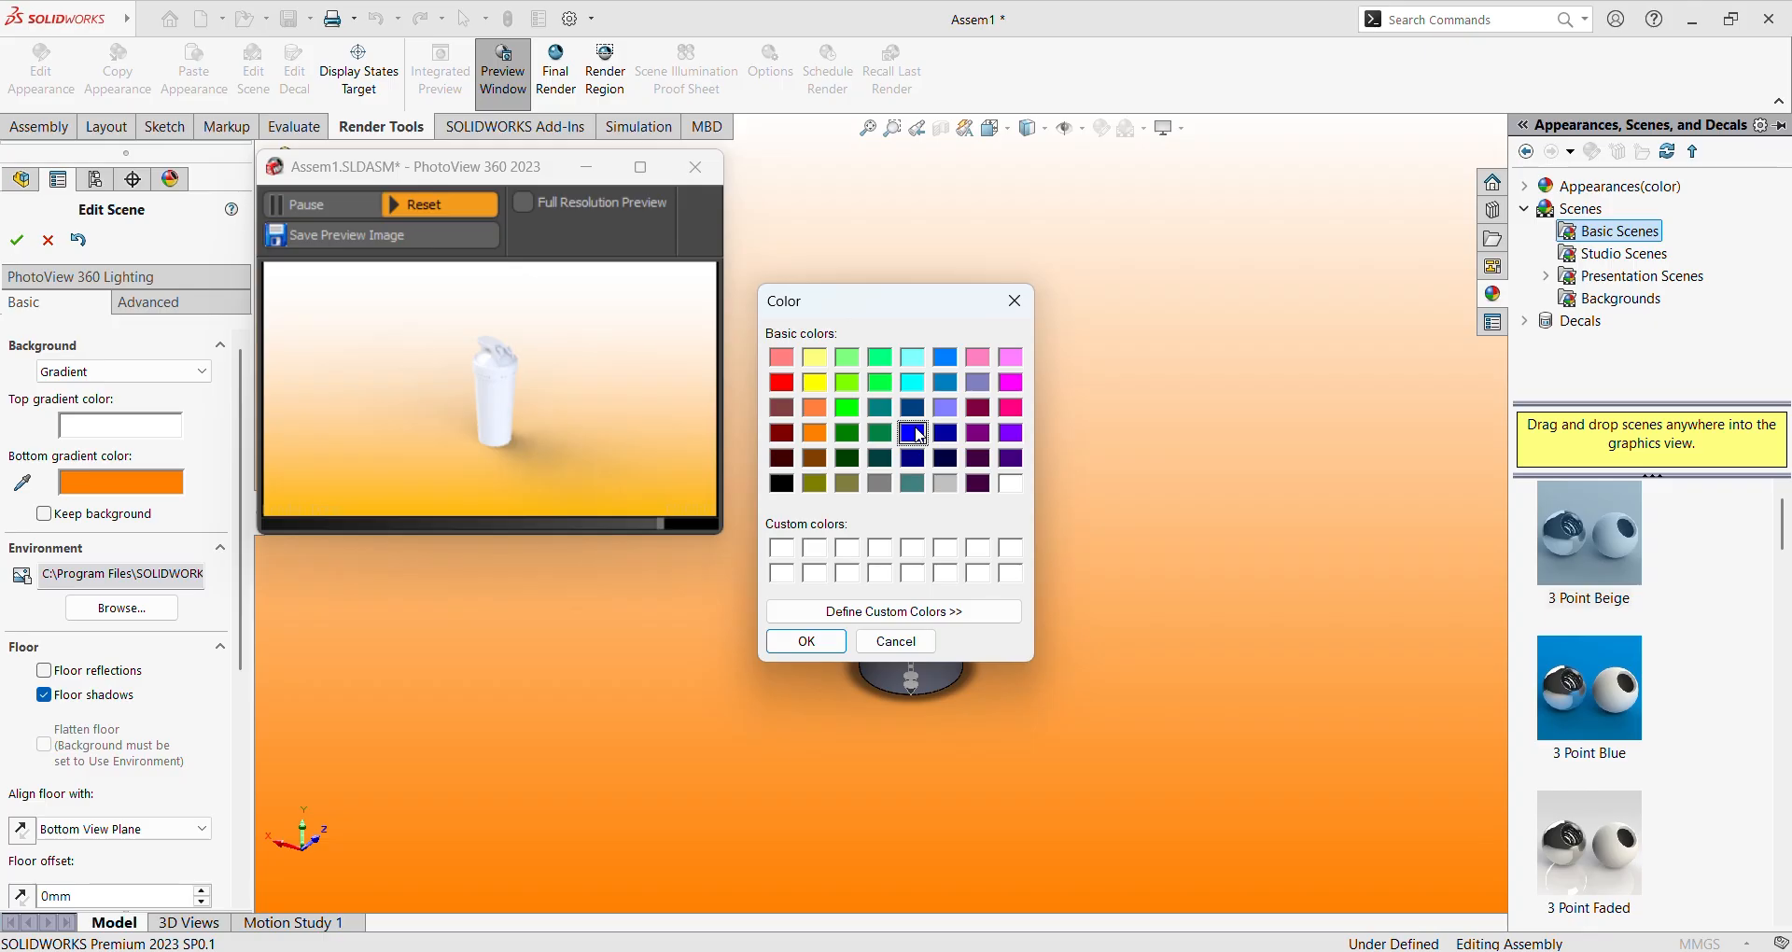
left_click(800, 640)
left_click(121, 487)
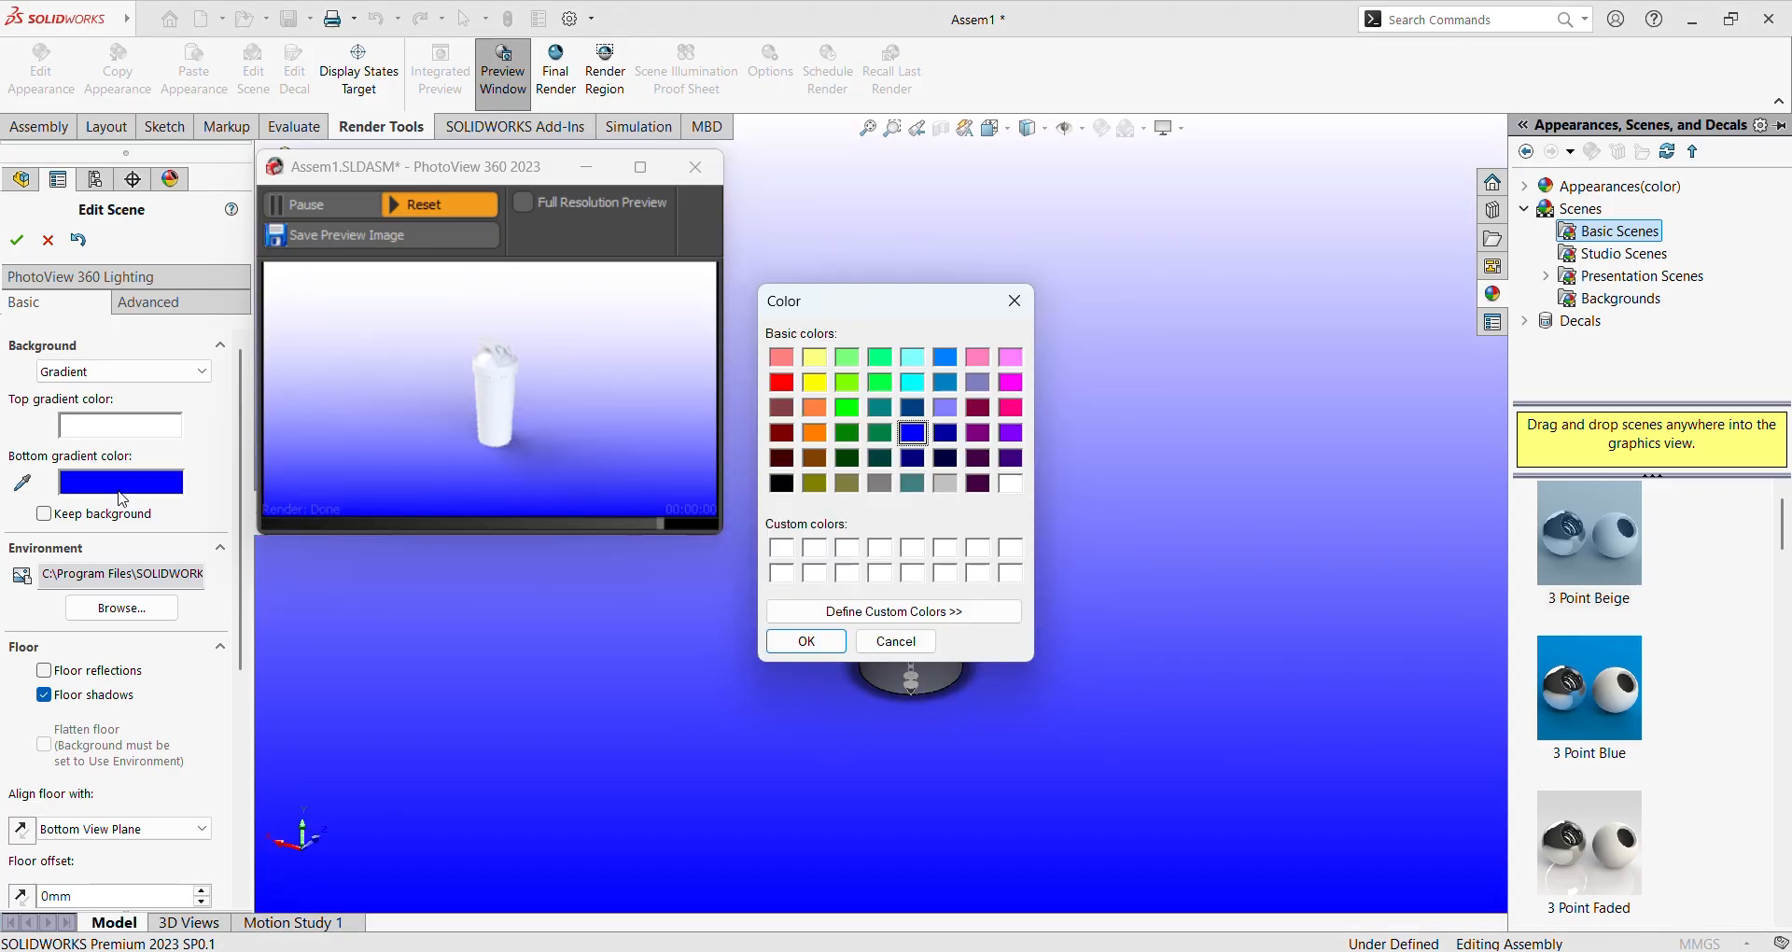
left_click(814, 433)
left_click(807, 641)
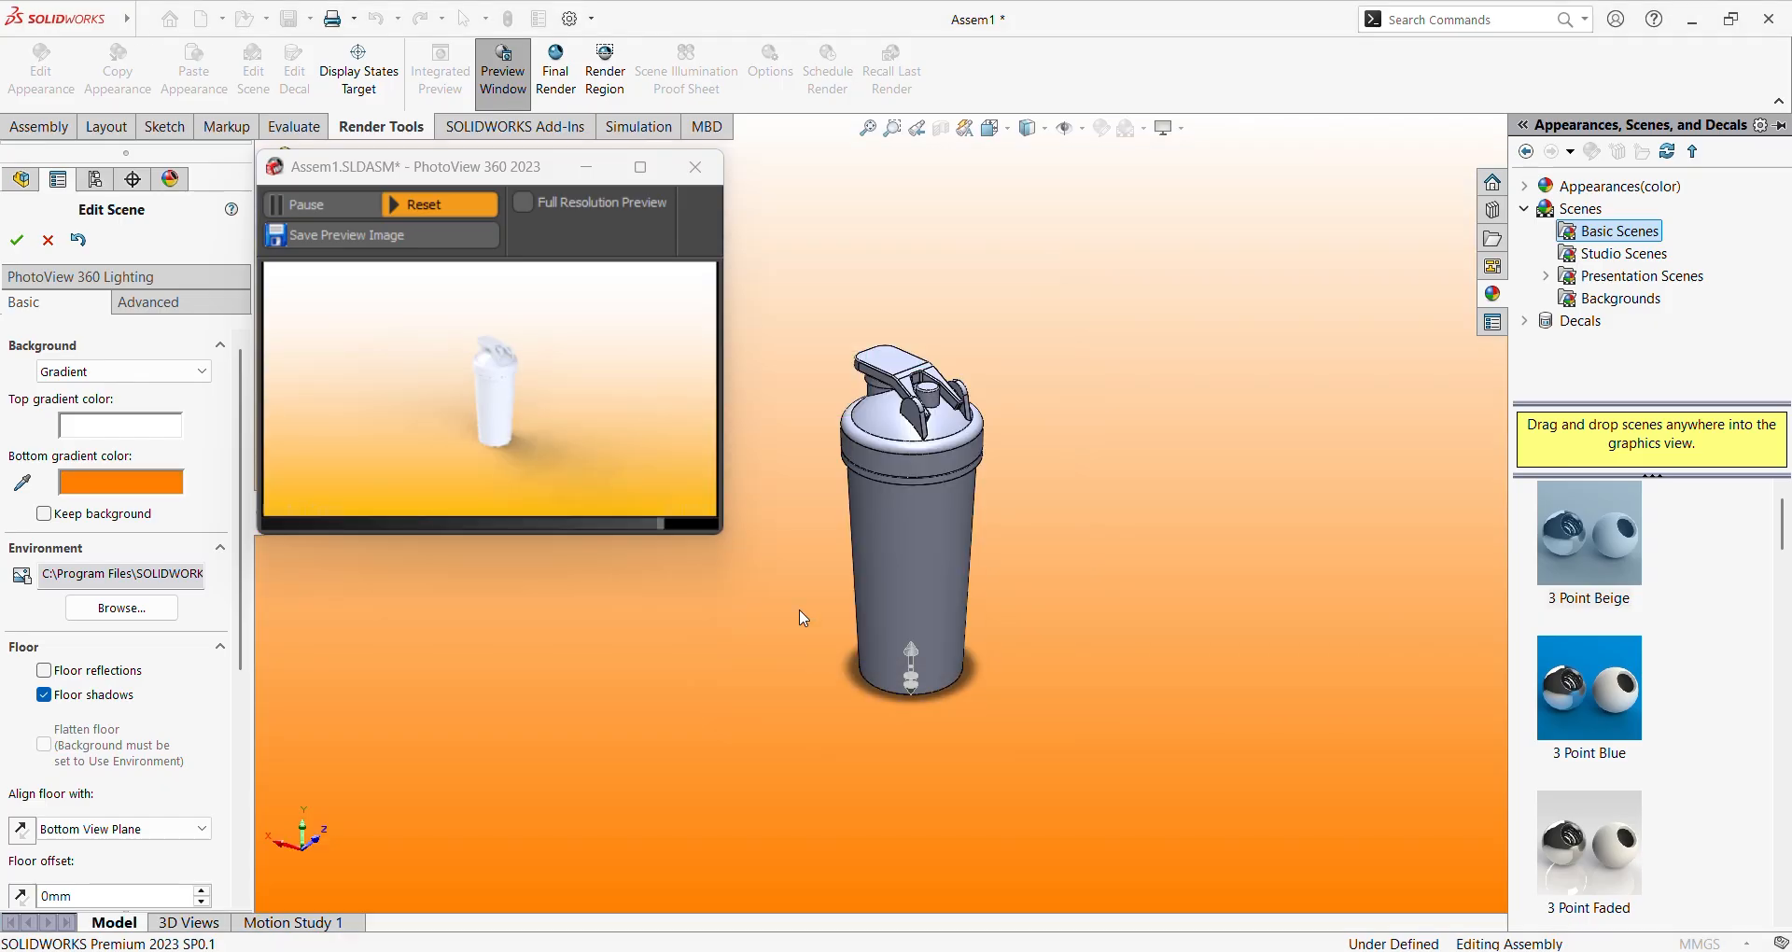
Switch the scene's floor shadows off and on again to compare their effect in the render preview.
scroll(943, 451, "down", 3)
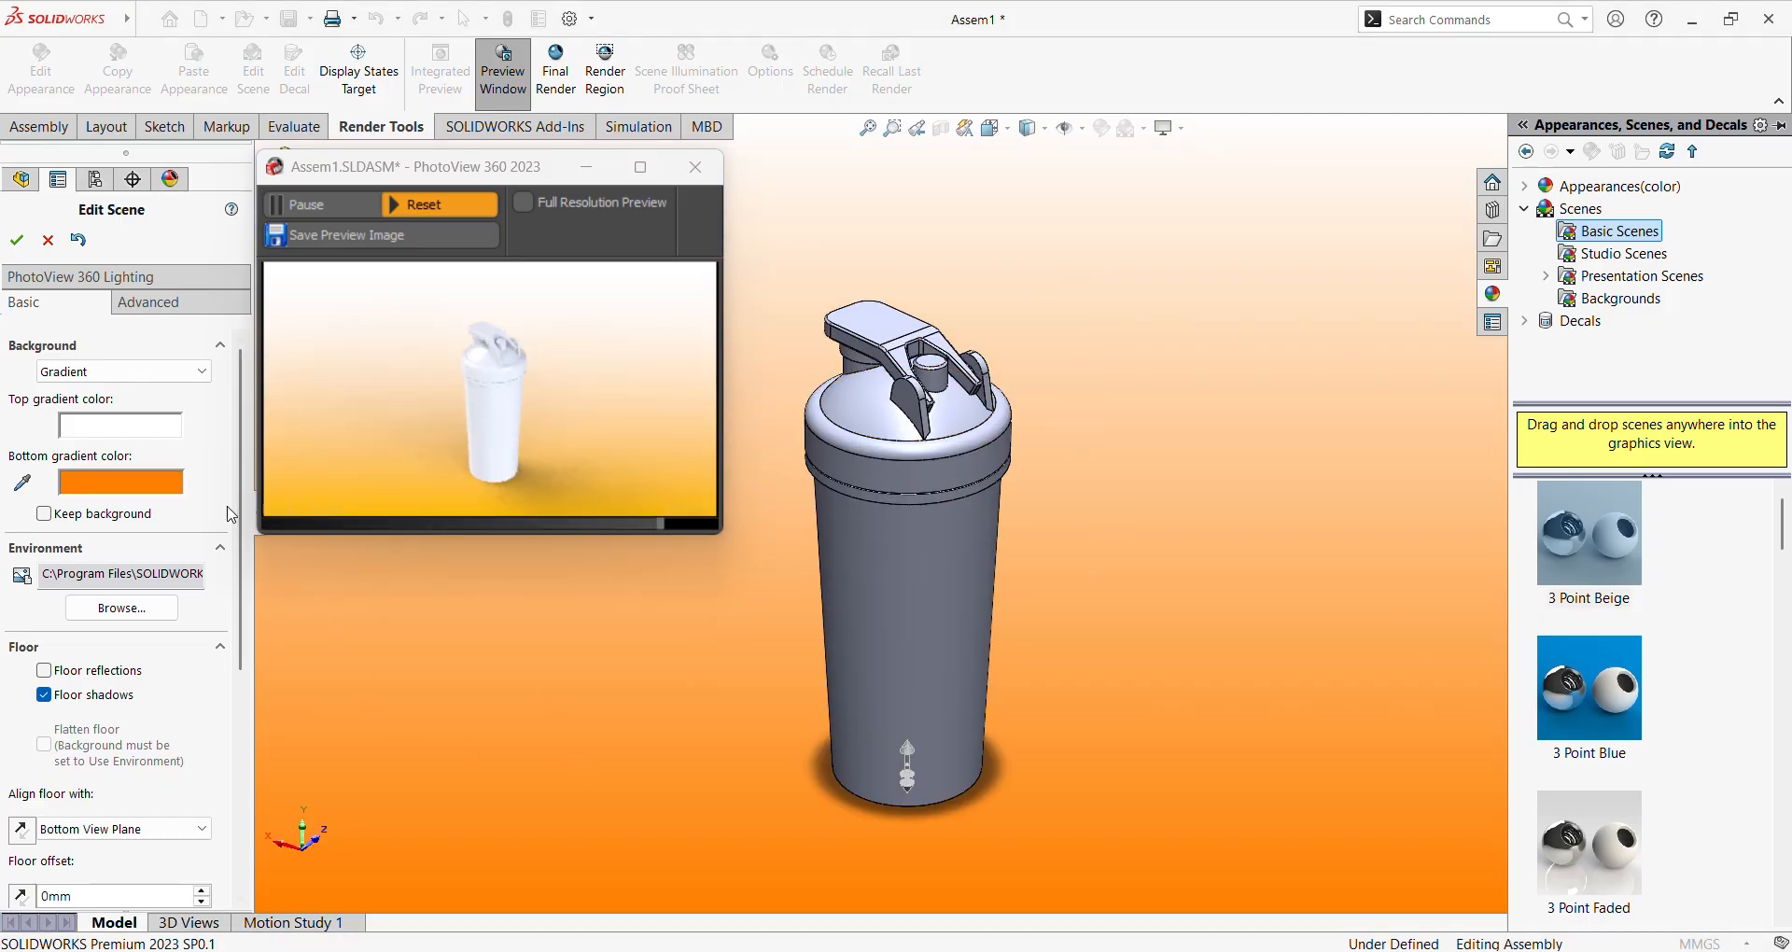
scroll(233, 504, "down", 3)
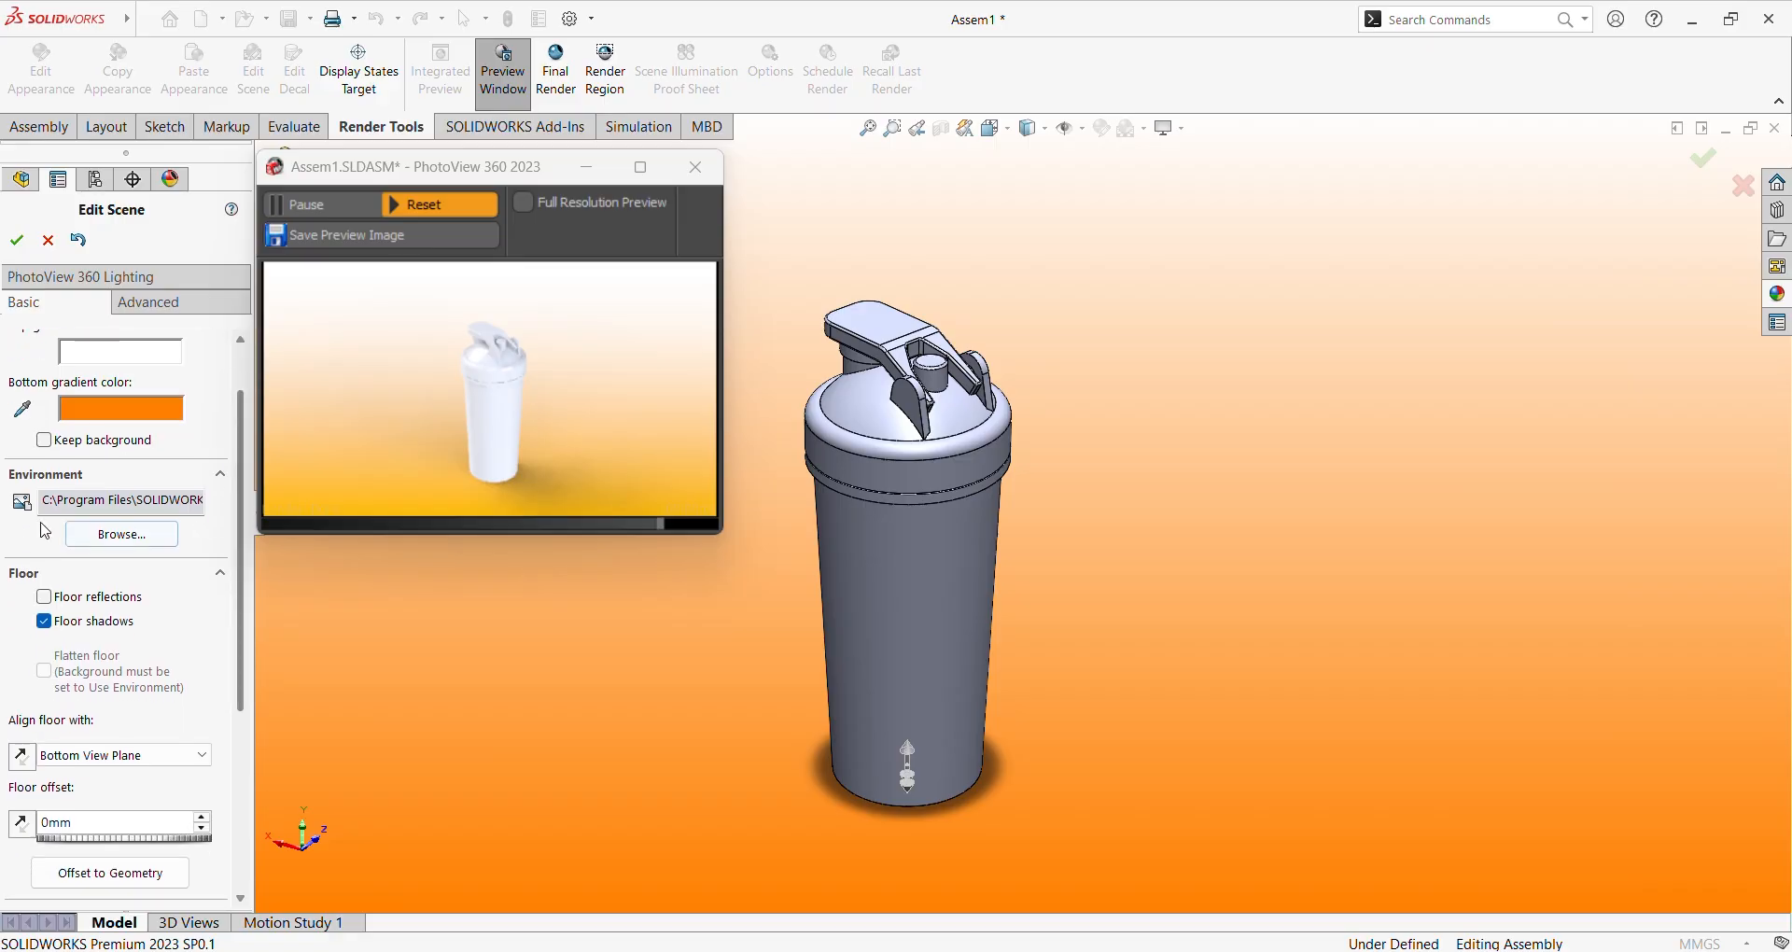
scroll(224, 644, "down", 2)
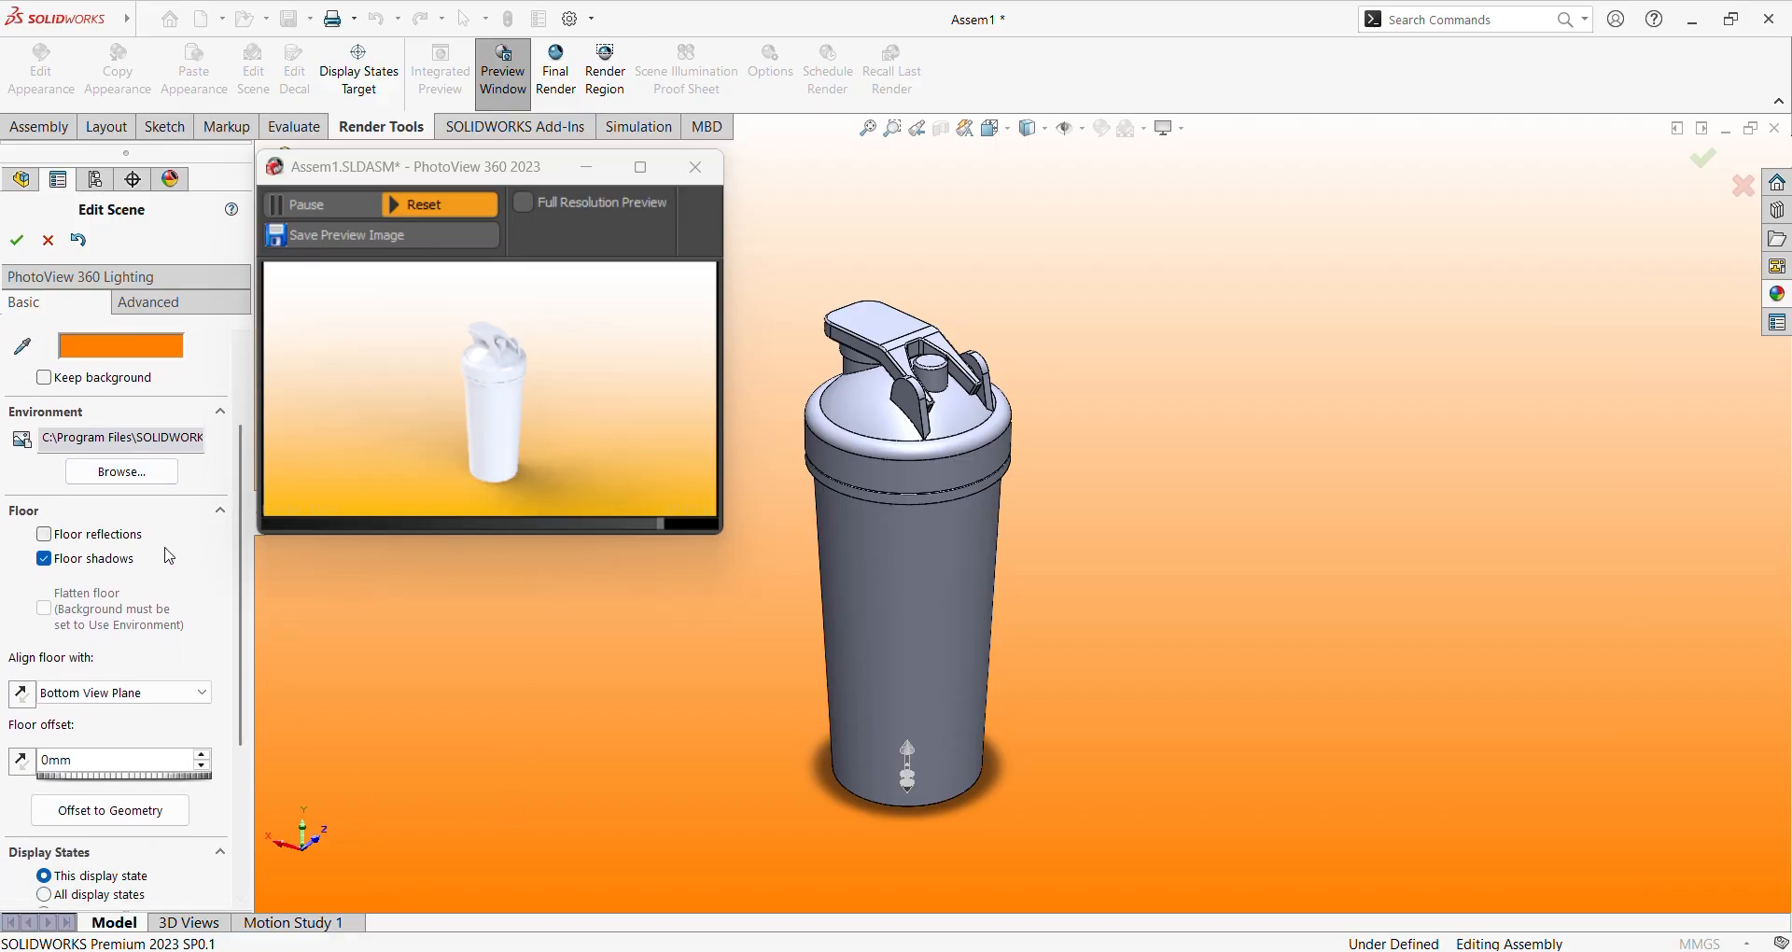
left_click(104, 562)
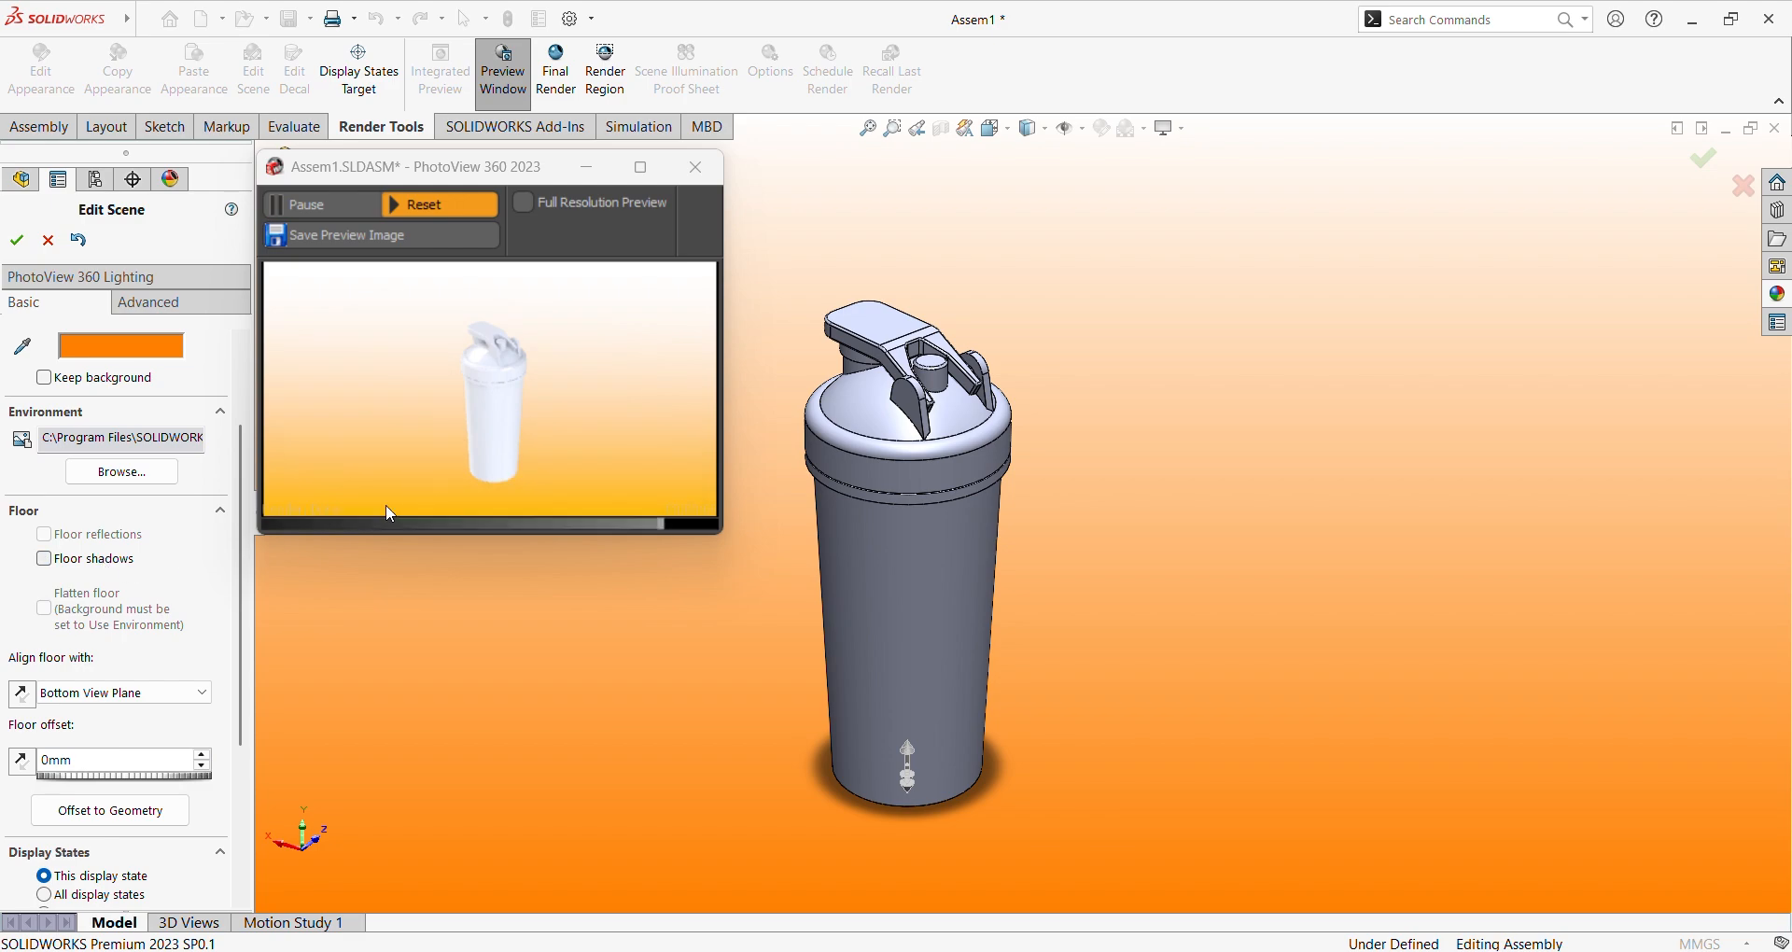
left_click(82, 562)
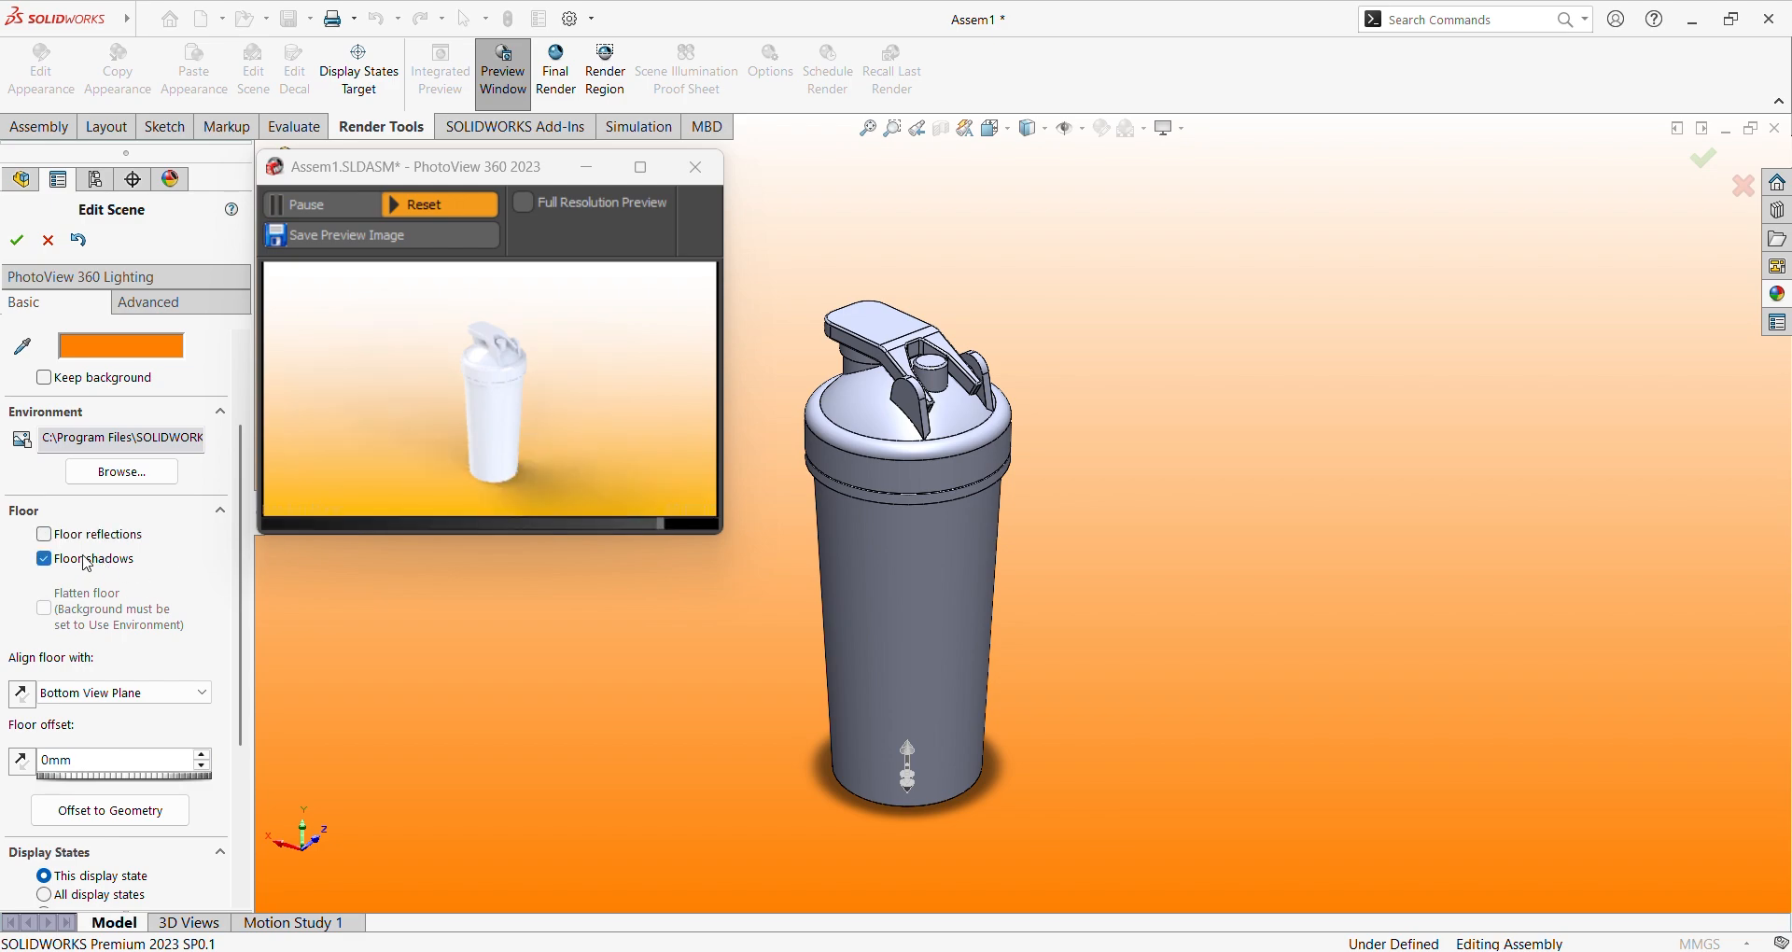
Turn on floor reflections for the scene, comparing the preview with and without them, and accept the scene edits.
left_click(75, 537)
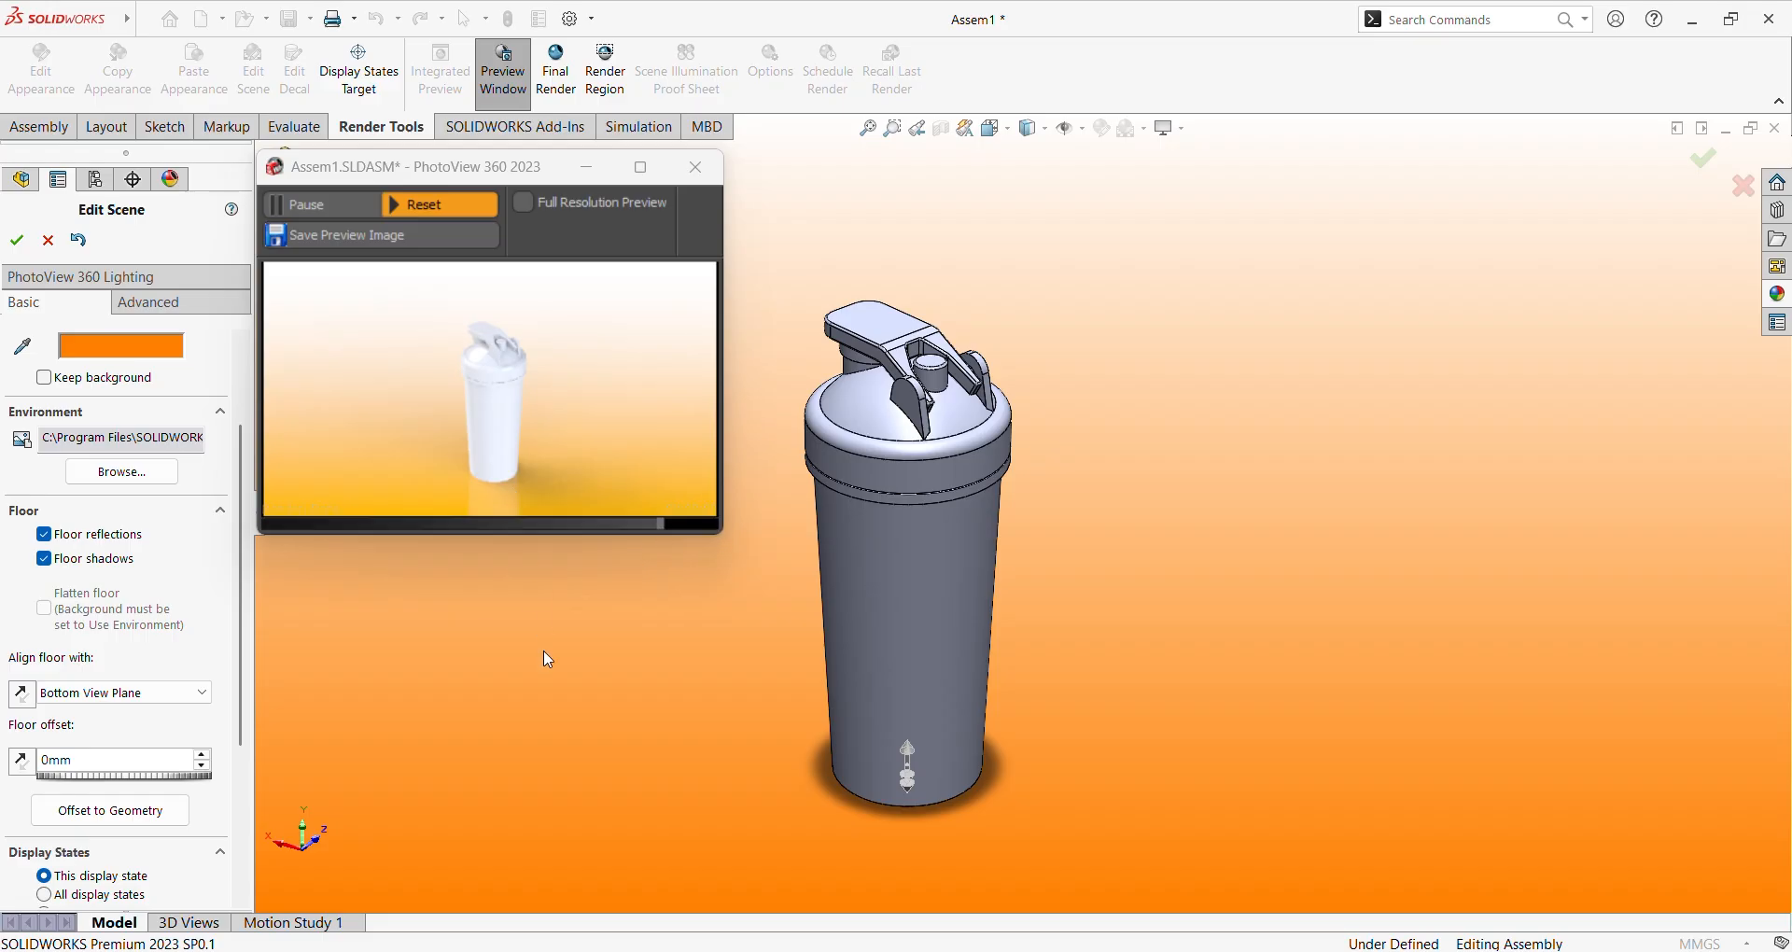
left_click(44, 536)
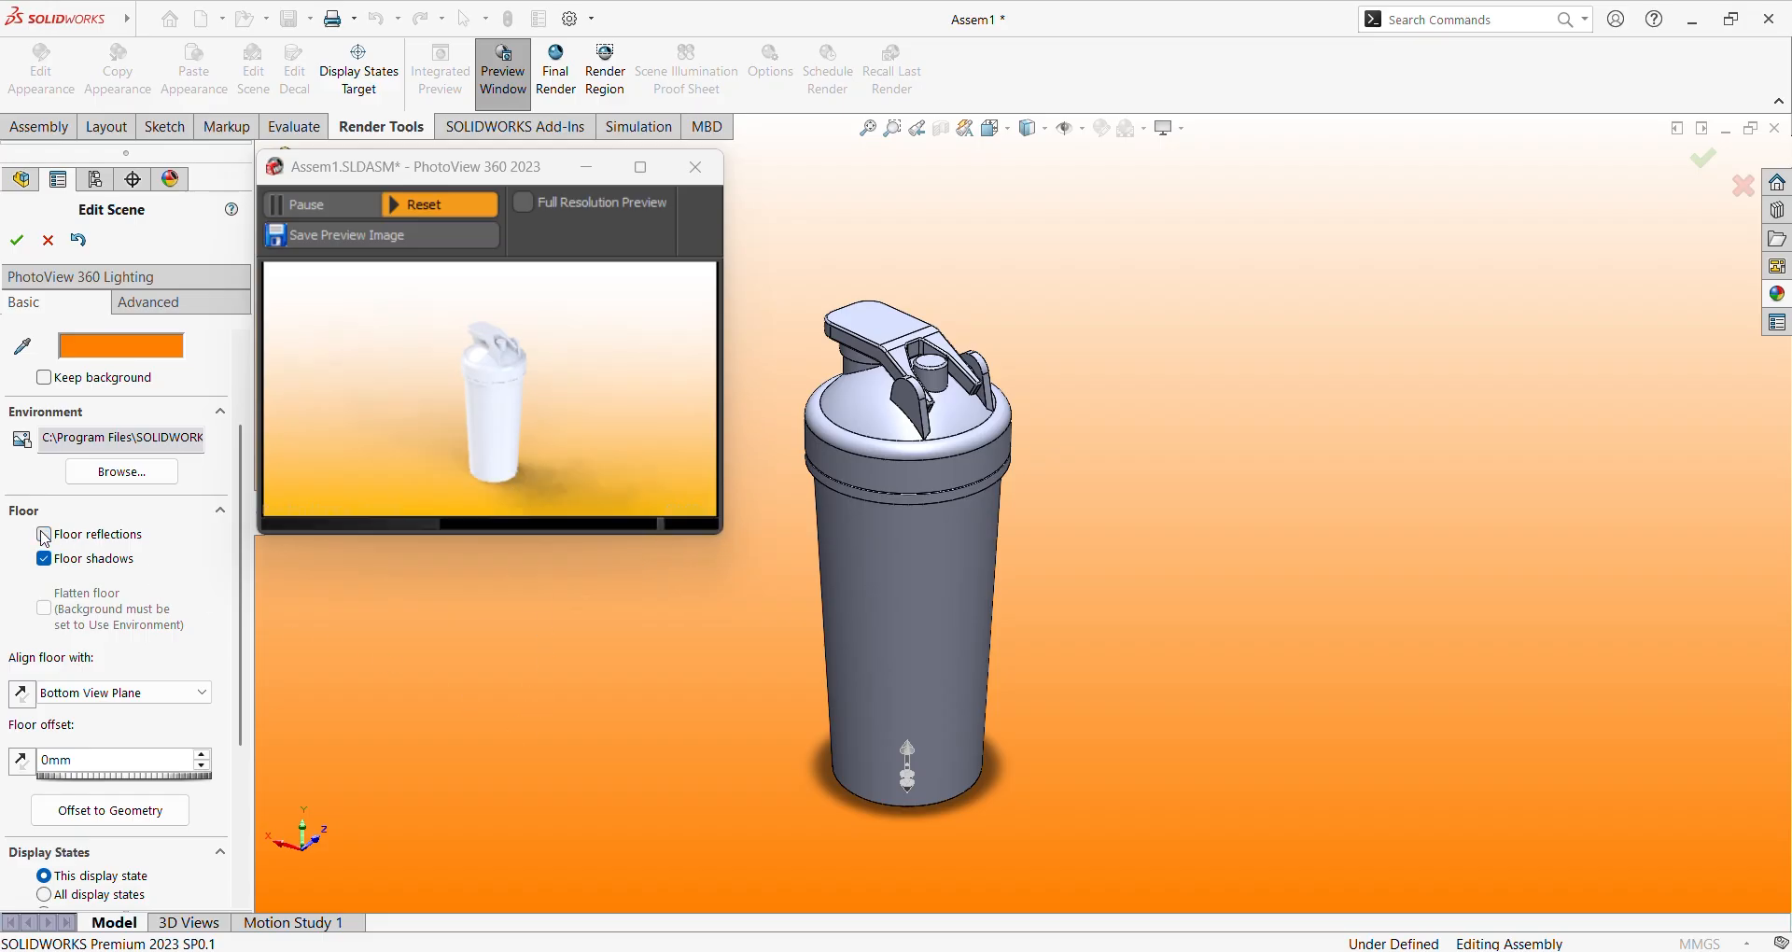
left_click(44, 534)
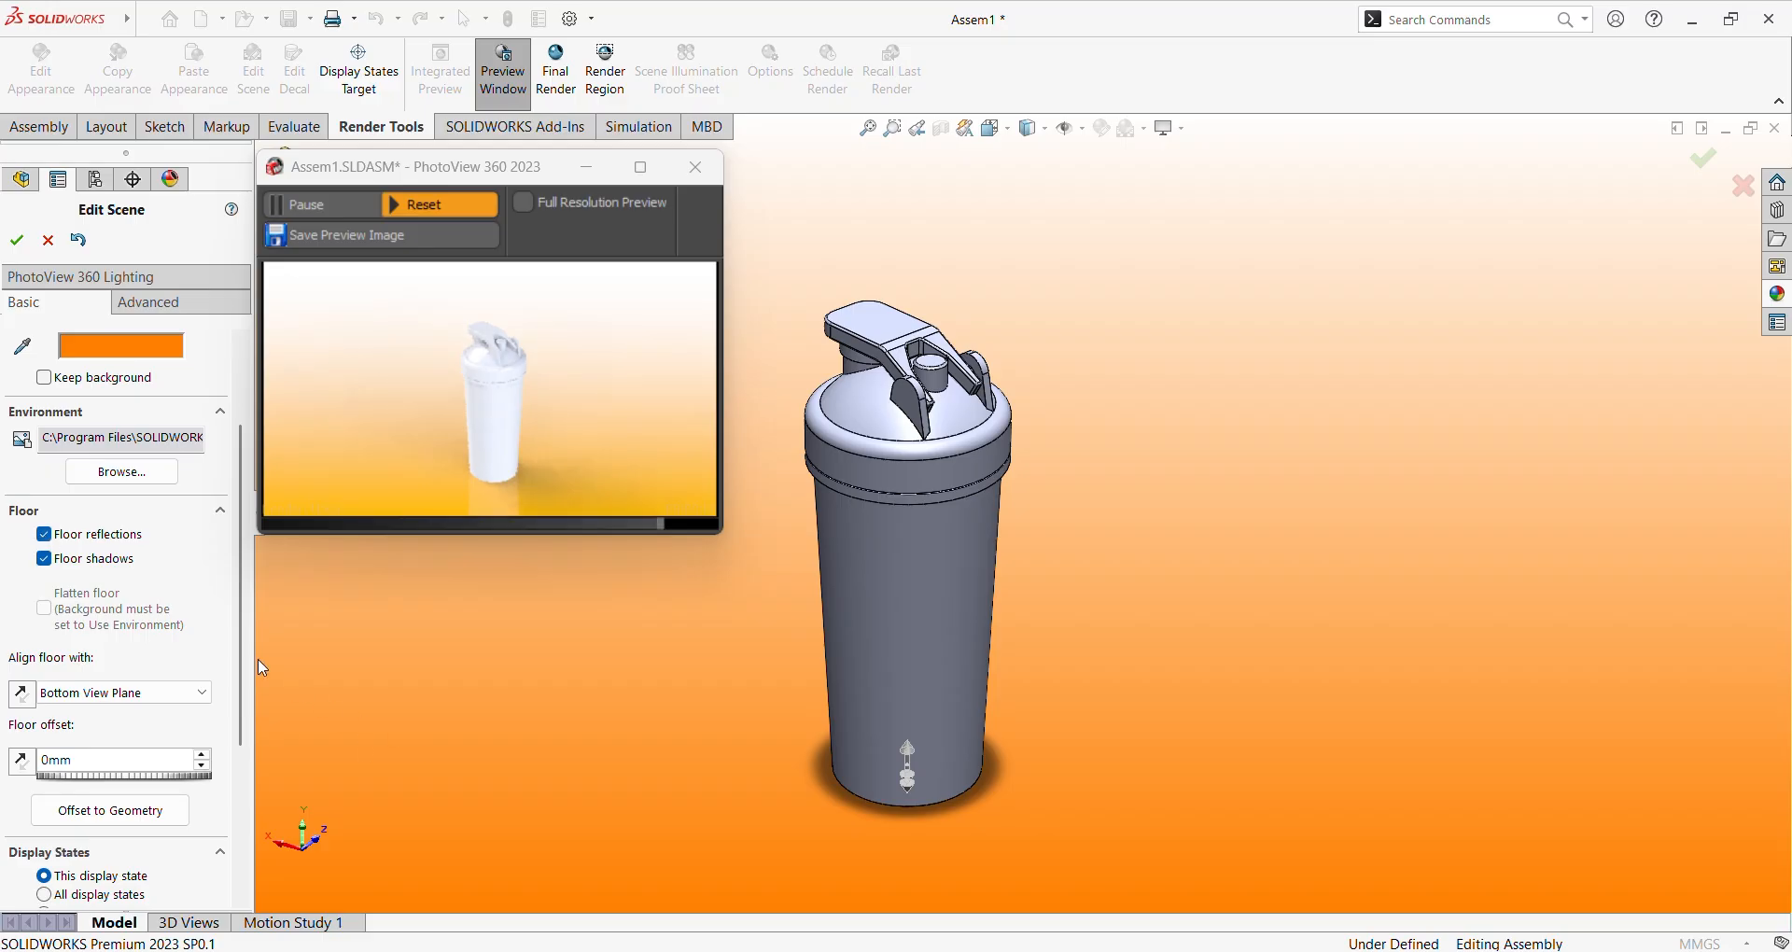
left_click_drag(241, 636, 240, 560)
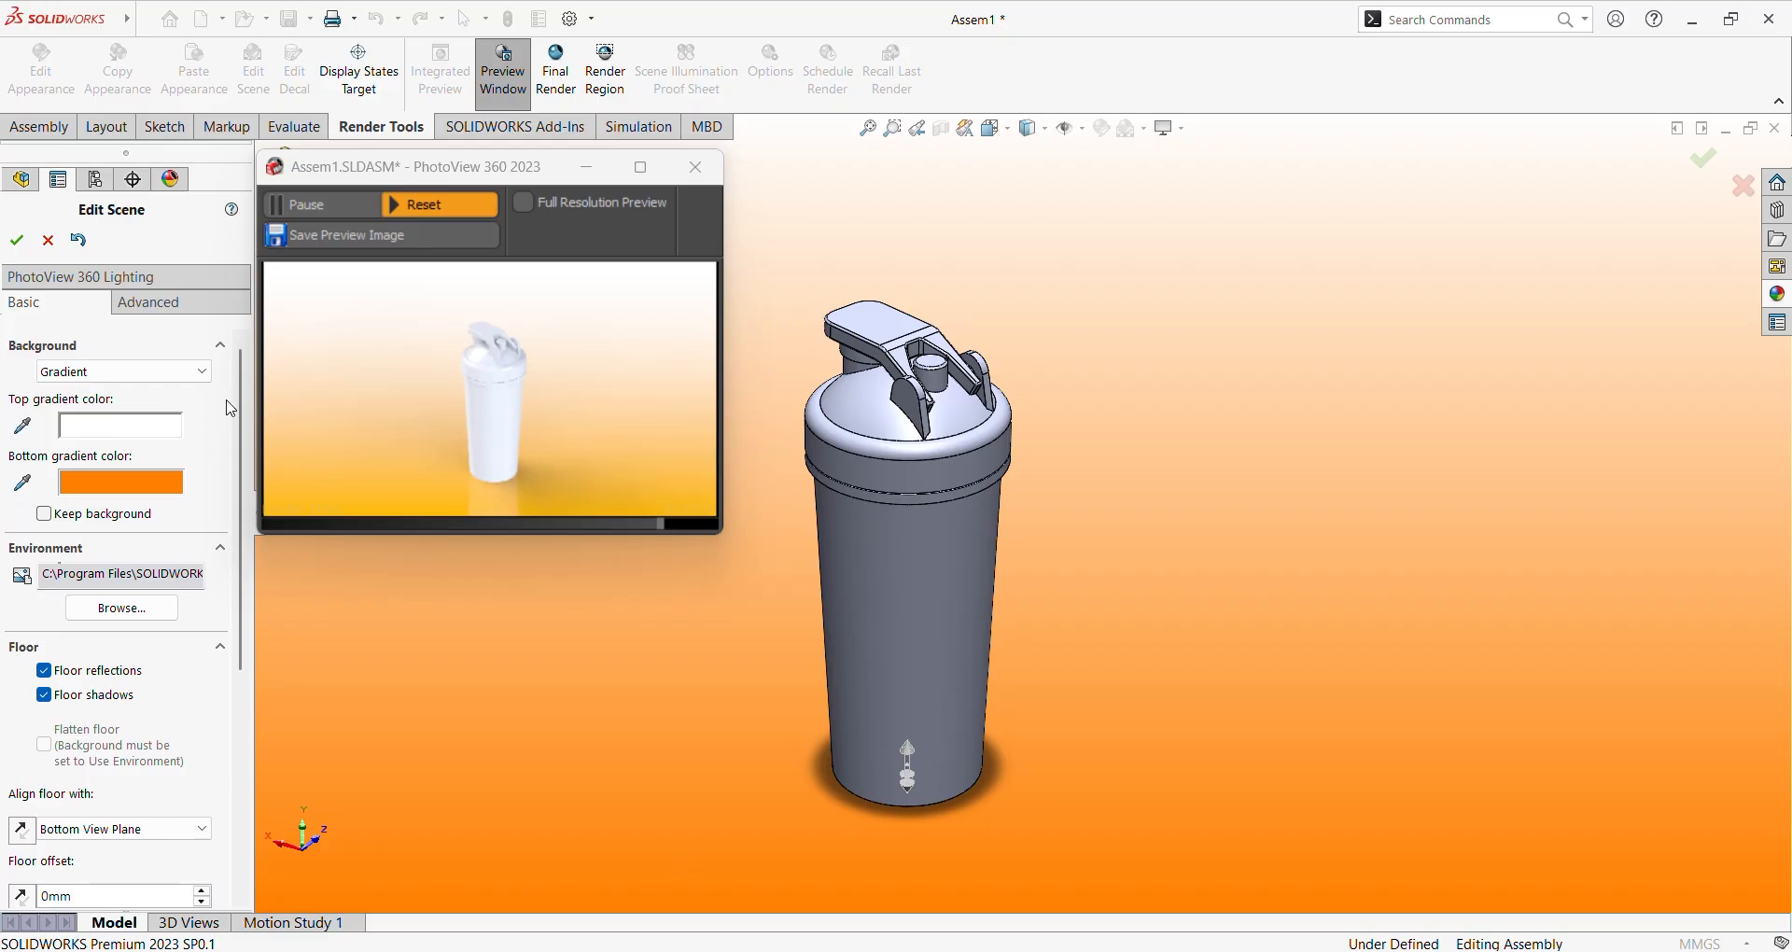
left_click(17, 241)
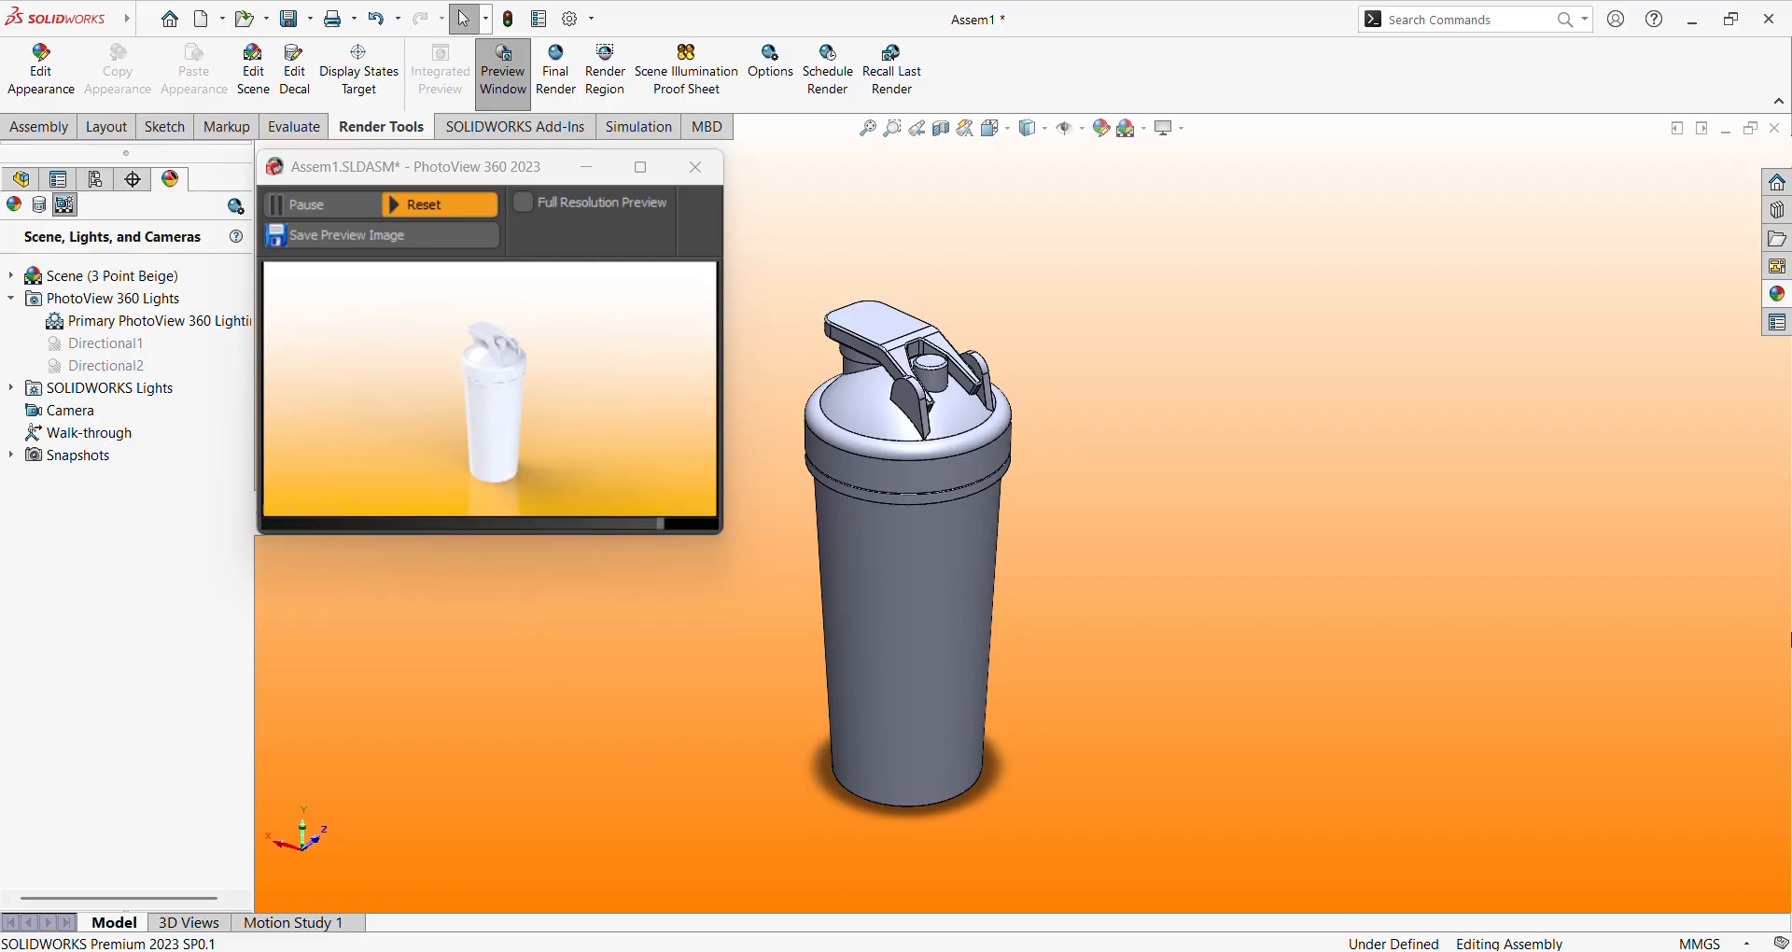
Apply the translucent plastic appearance from the Clear Plastic group to the bottle part.
left_click(1778, 295)
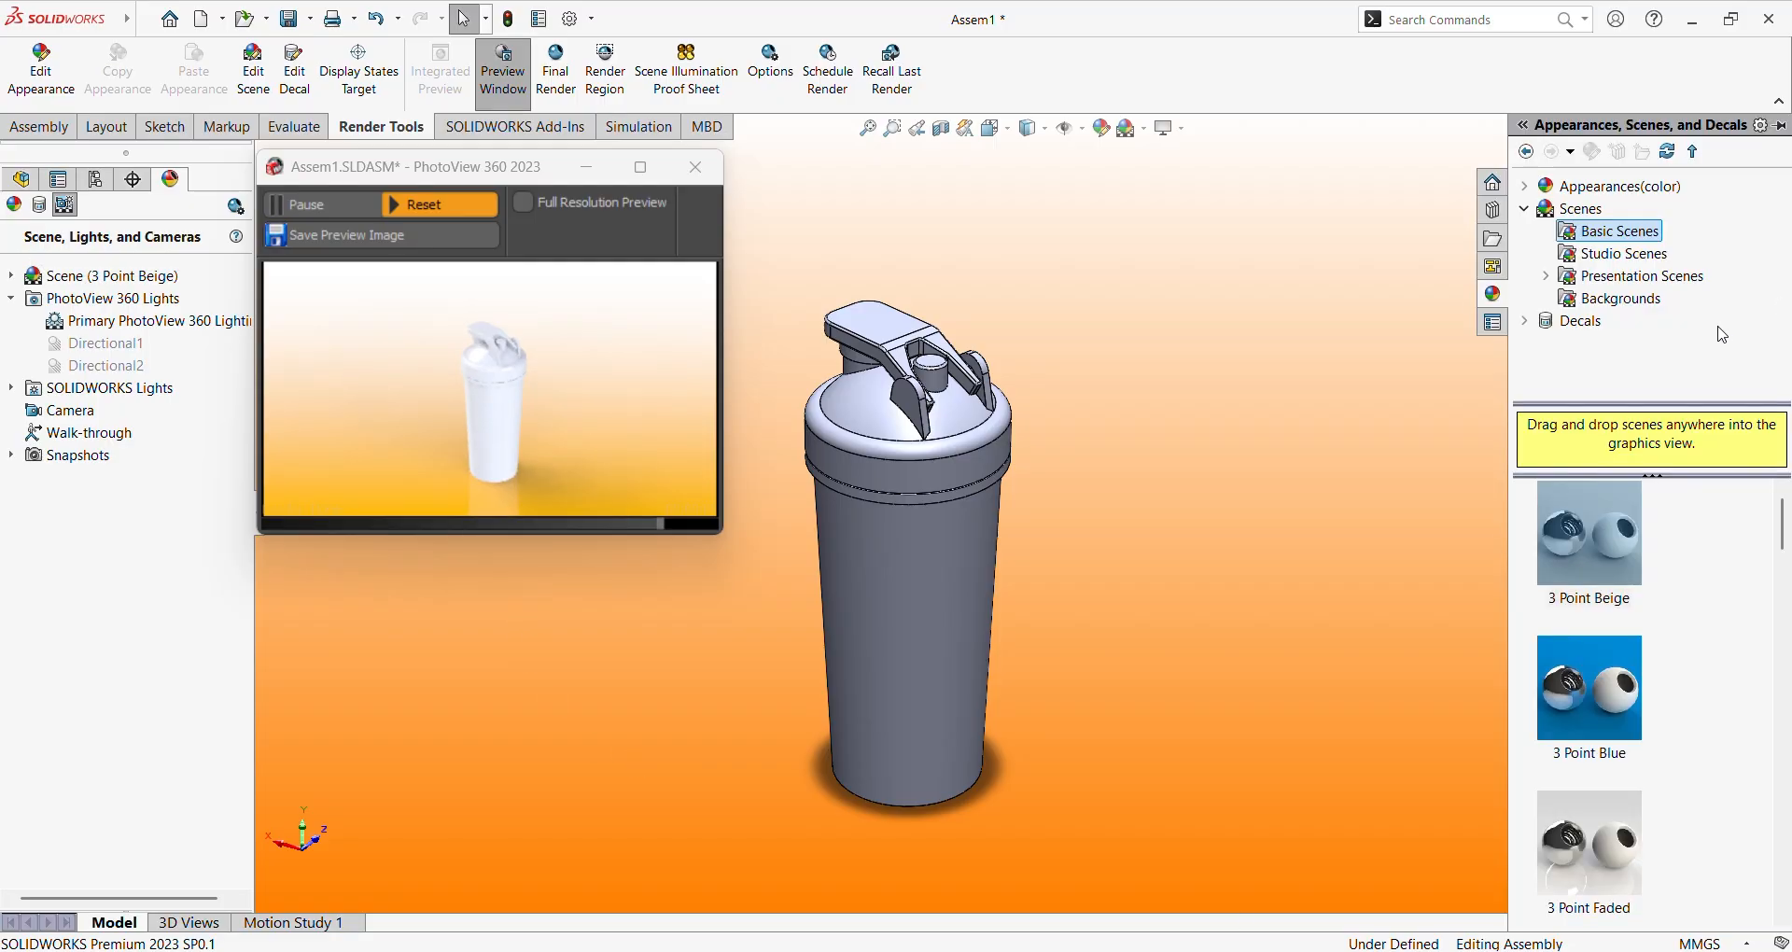
left_click(1527, 211)
left_click(1525, 186)
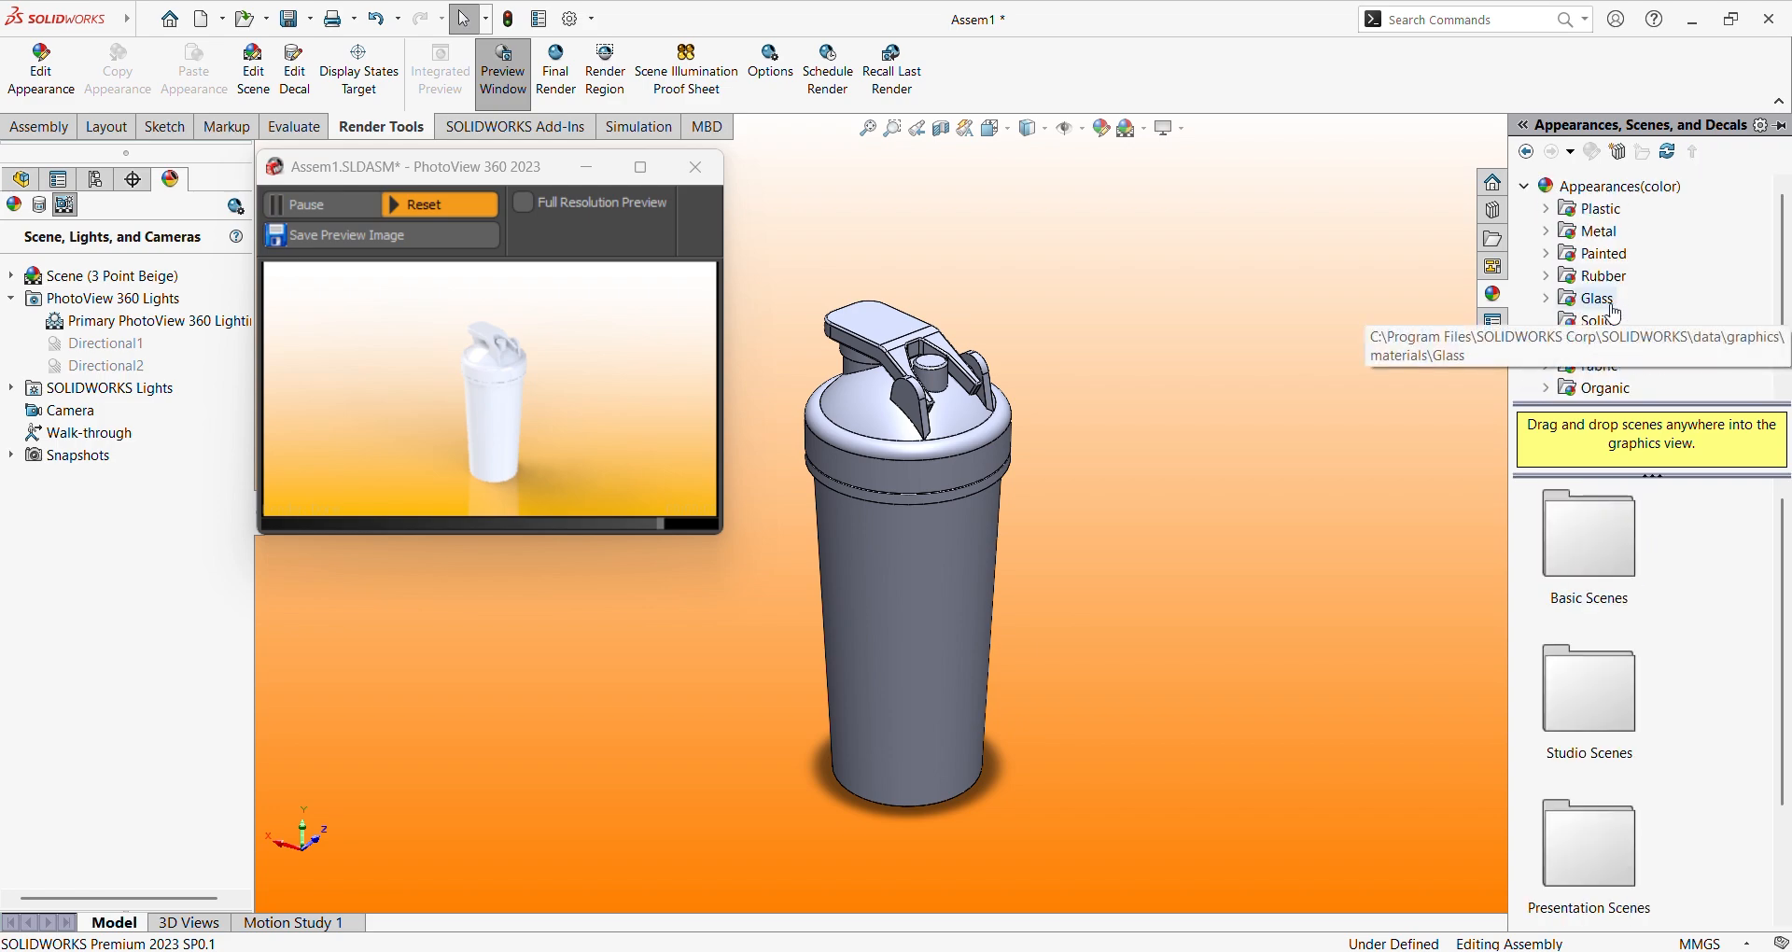
left_click(1547, 209)
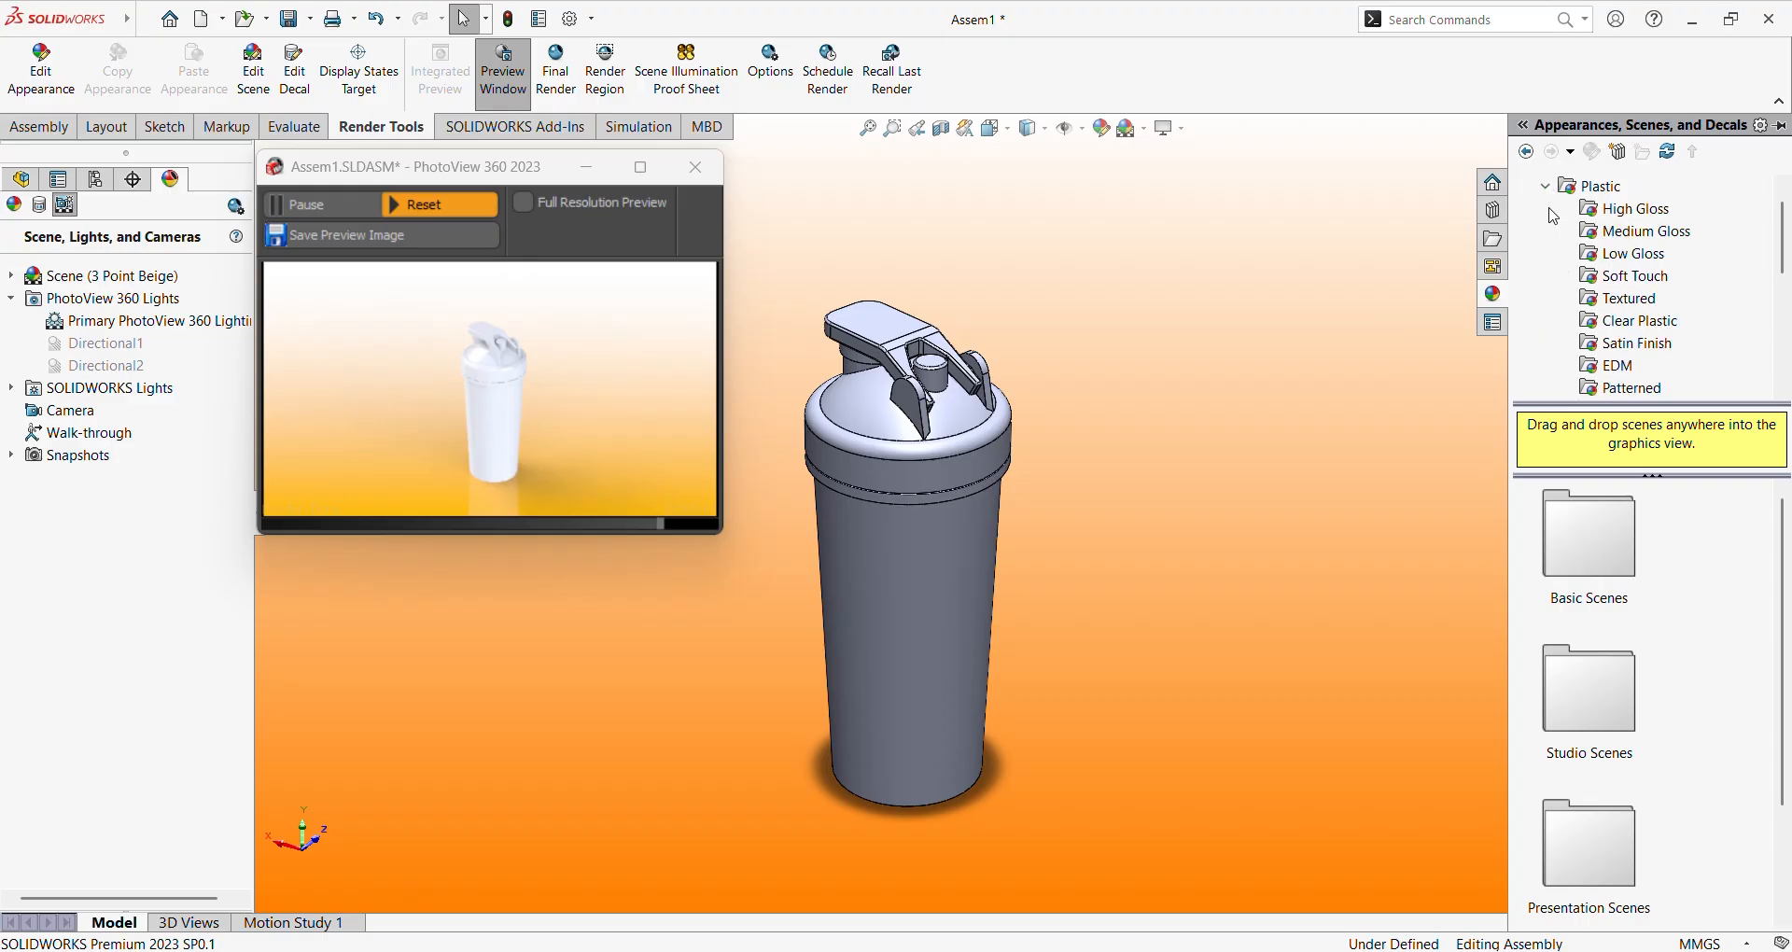
left_click(1590, 330)
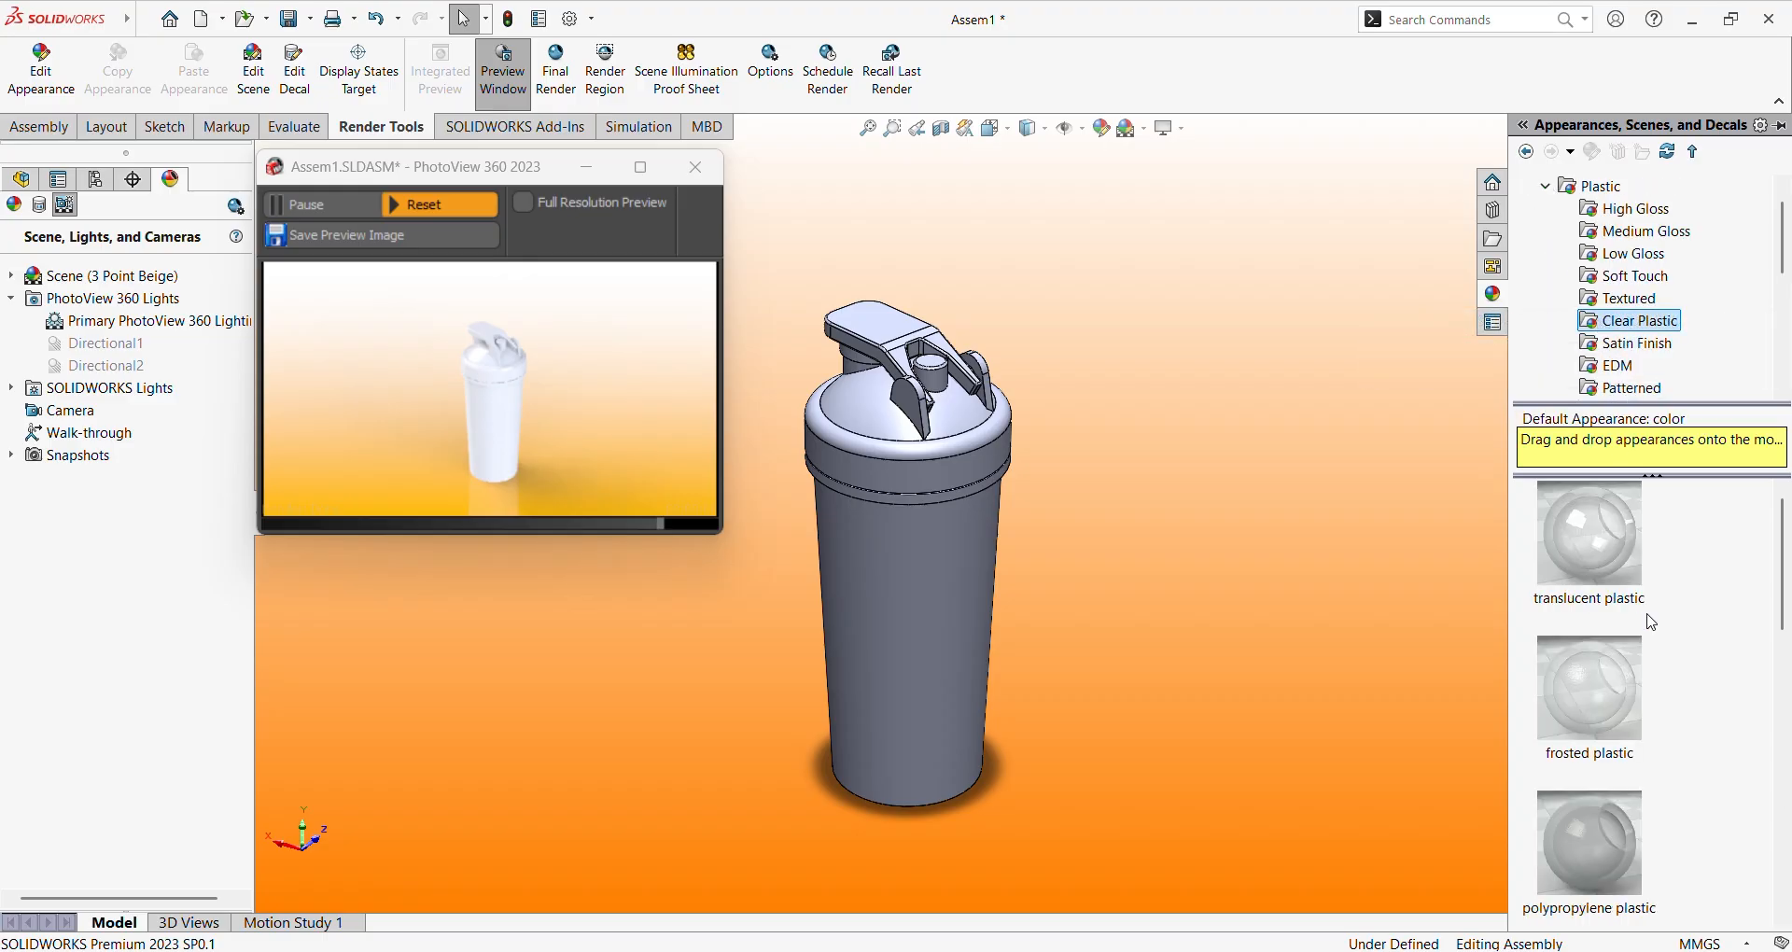
scroll(1692, 704, "down", 5)
scroll(1687, 702, "up", 1)
left_click_drag(1594, 536, 962, 598)
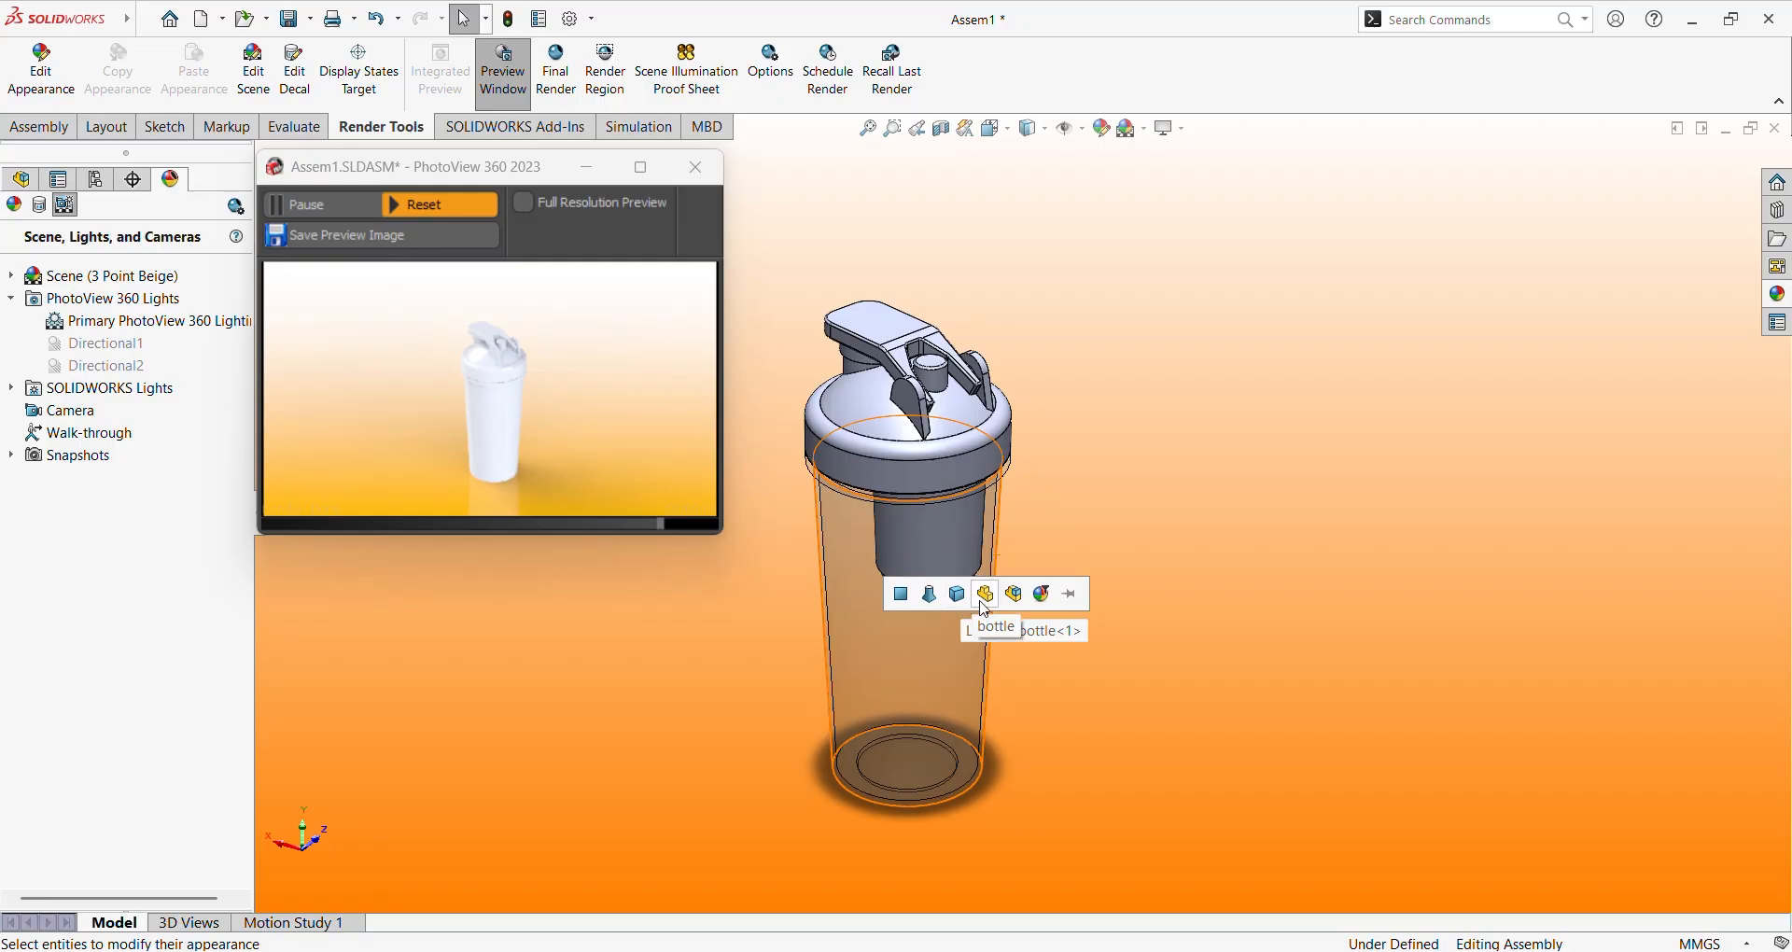
left_click(982, 602)
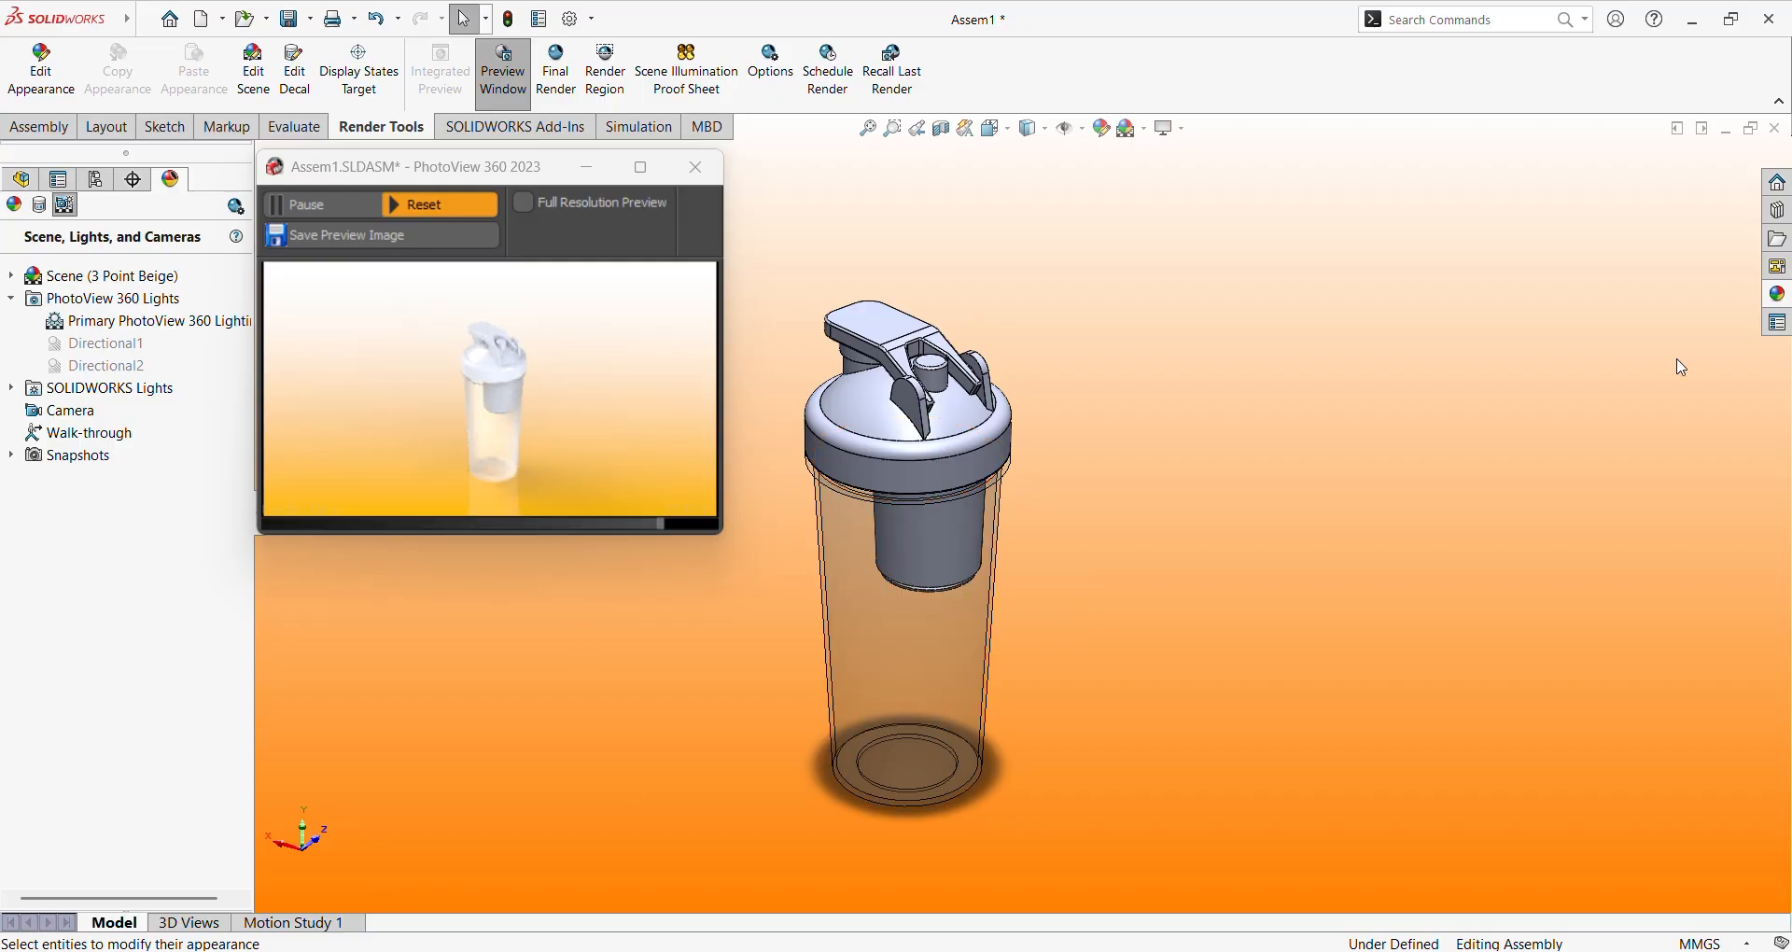
Apply the blue low gloss plastic appearance to the shaker's lid.
left_click(1773, 301)
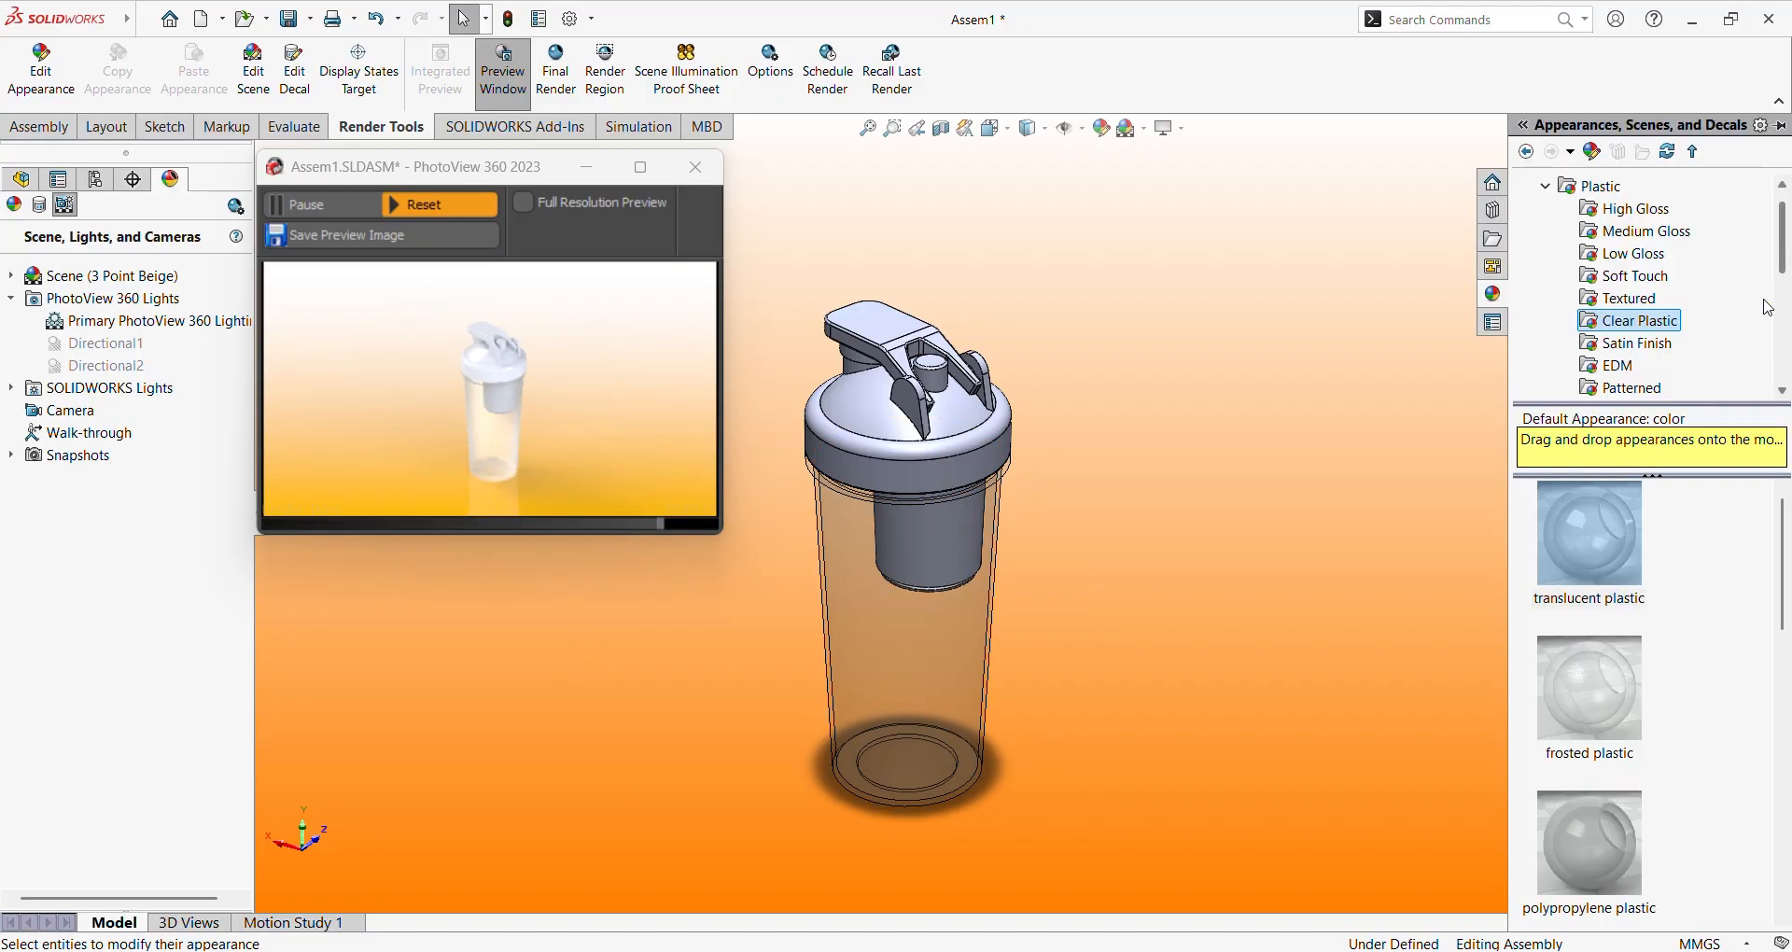
left_click(1605, 253)
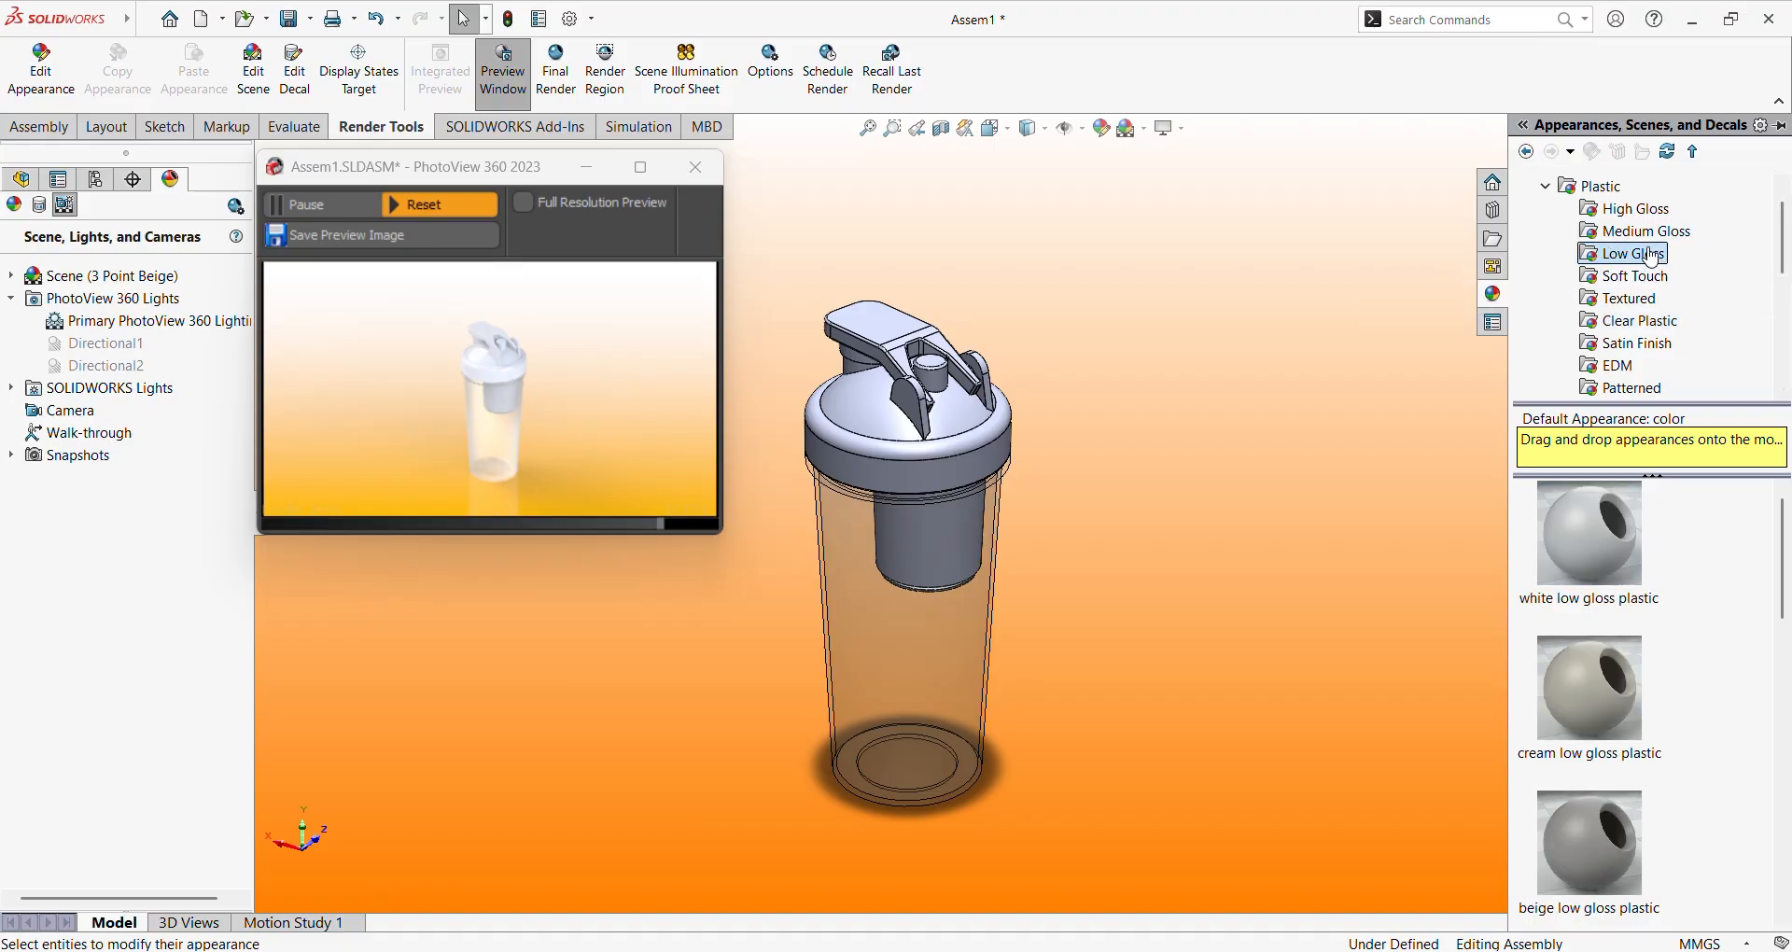
left_click(1641, 231)
scroll(1677, 585, "down", 10)
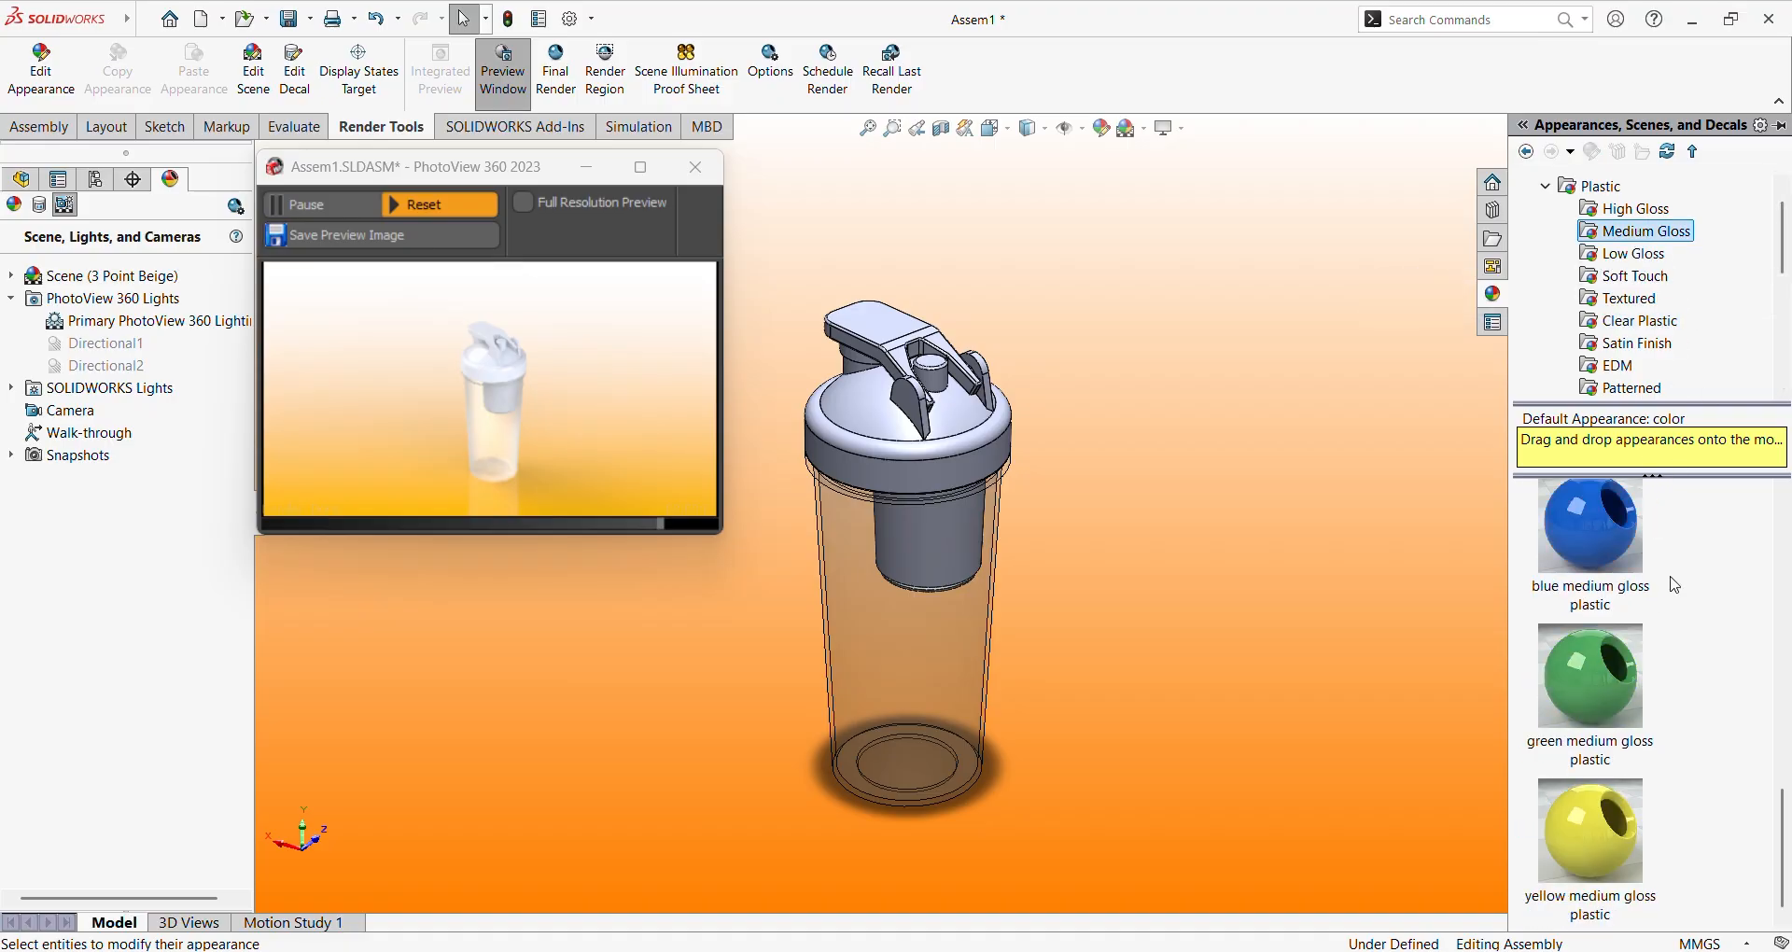
scroll(1677, 585, "up", 3)
left_click_drag(1578, 747, 907, 454)
left_click(924, 444)
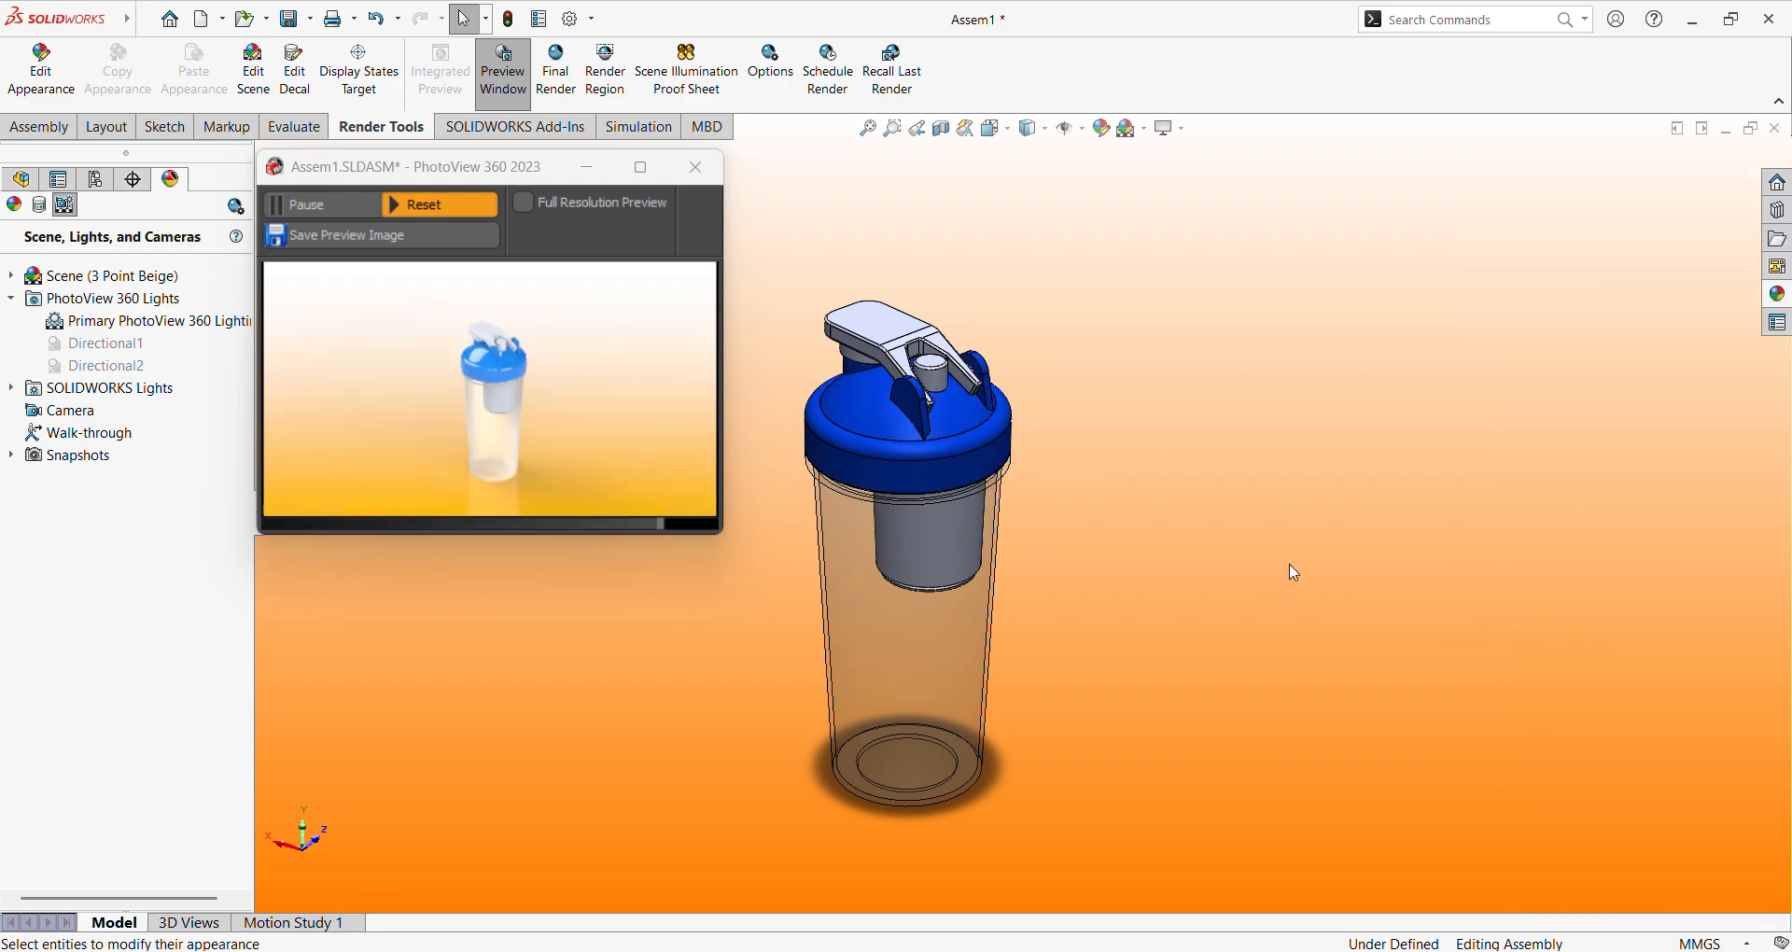
Try white low gloss plastic on the lid's flip lever and on the whole assembly.
left_click(1778, 295)
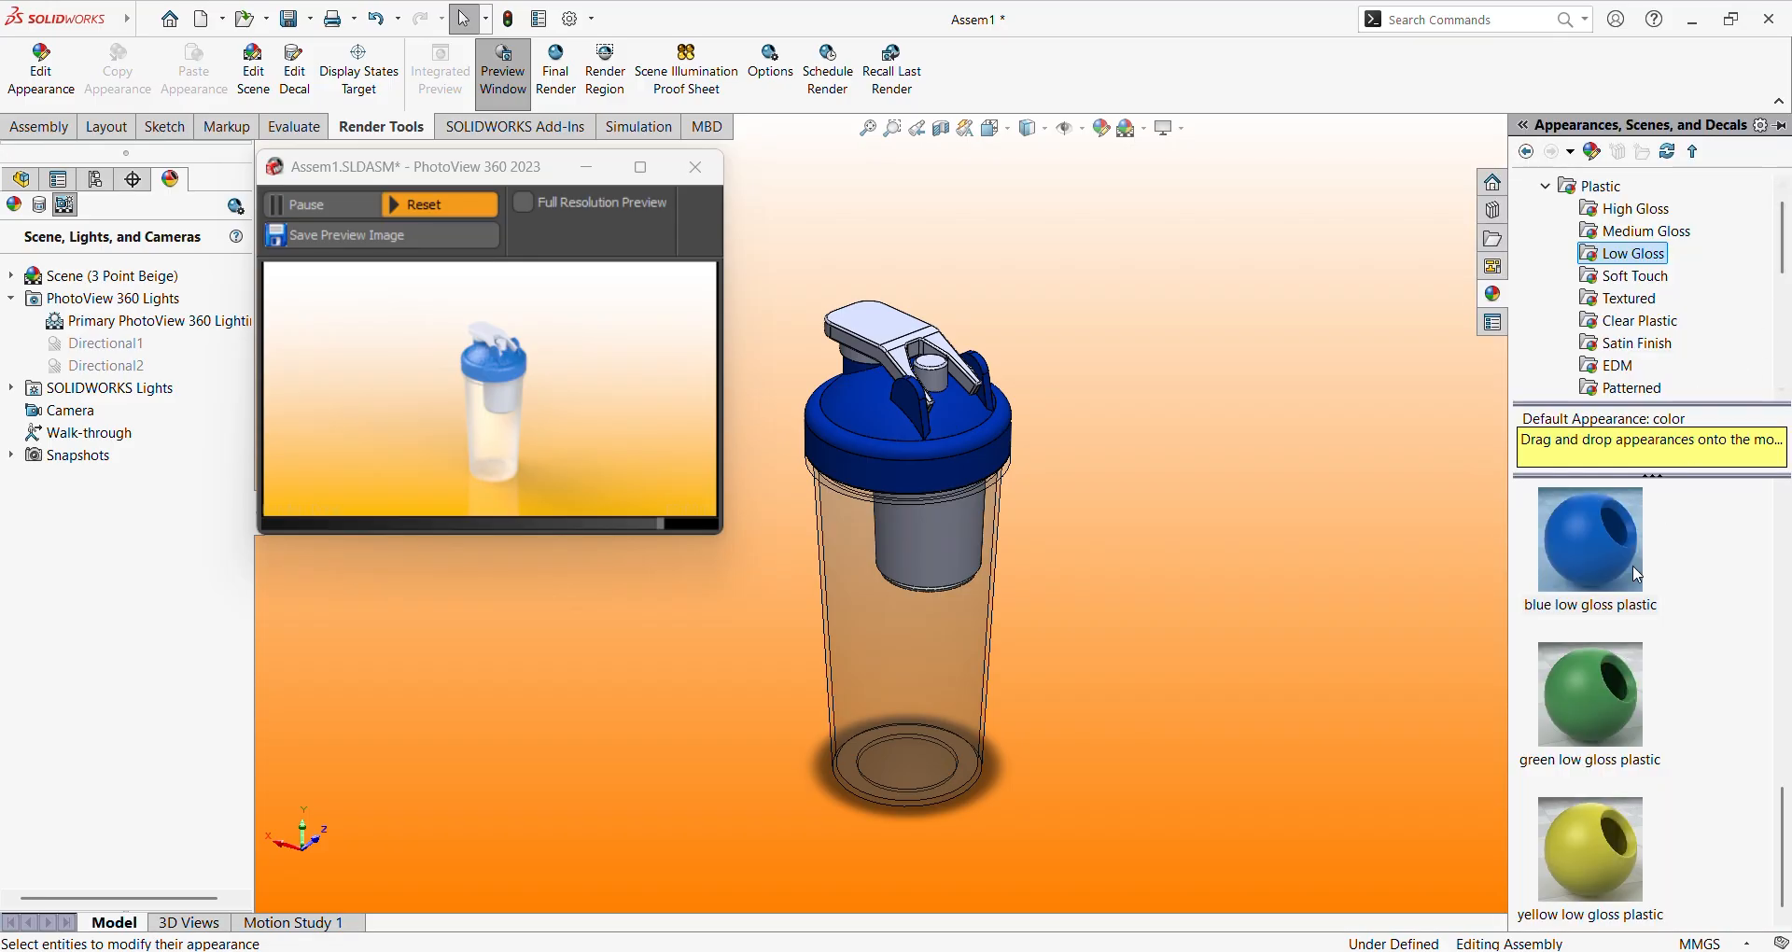
scroll(1671, 514, "up", 10)
left_click_drag(1591, 542, 885, 320)
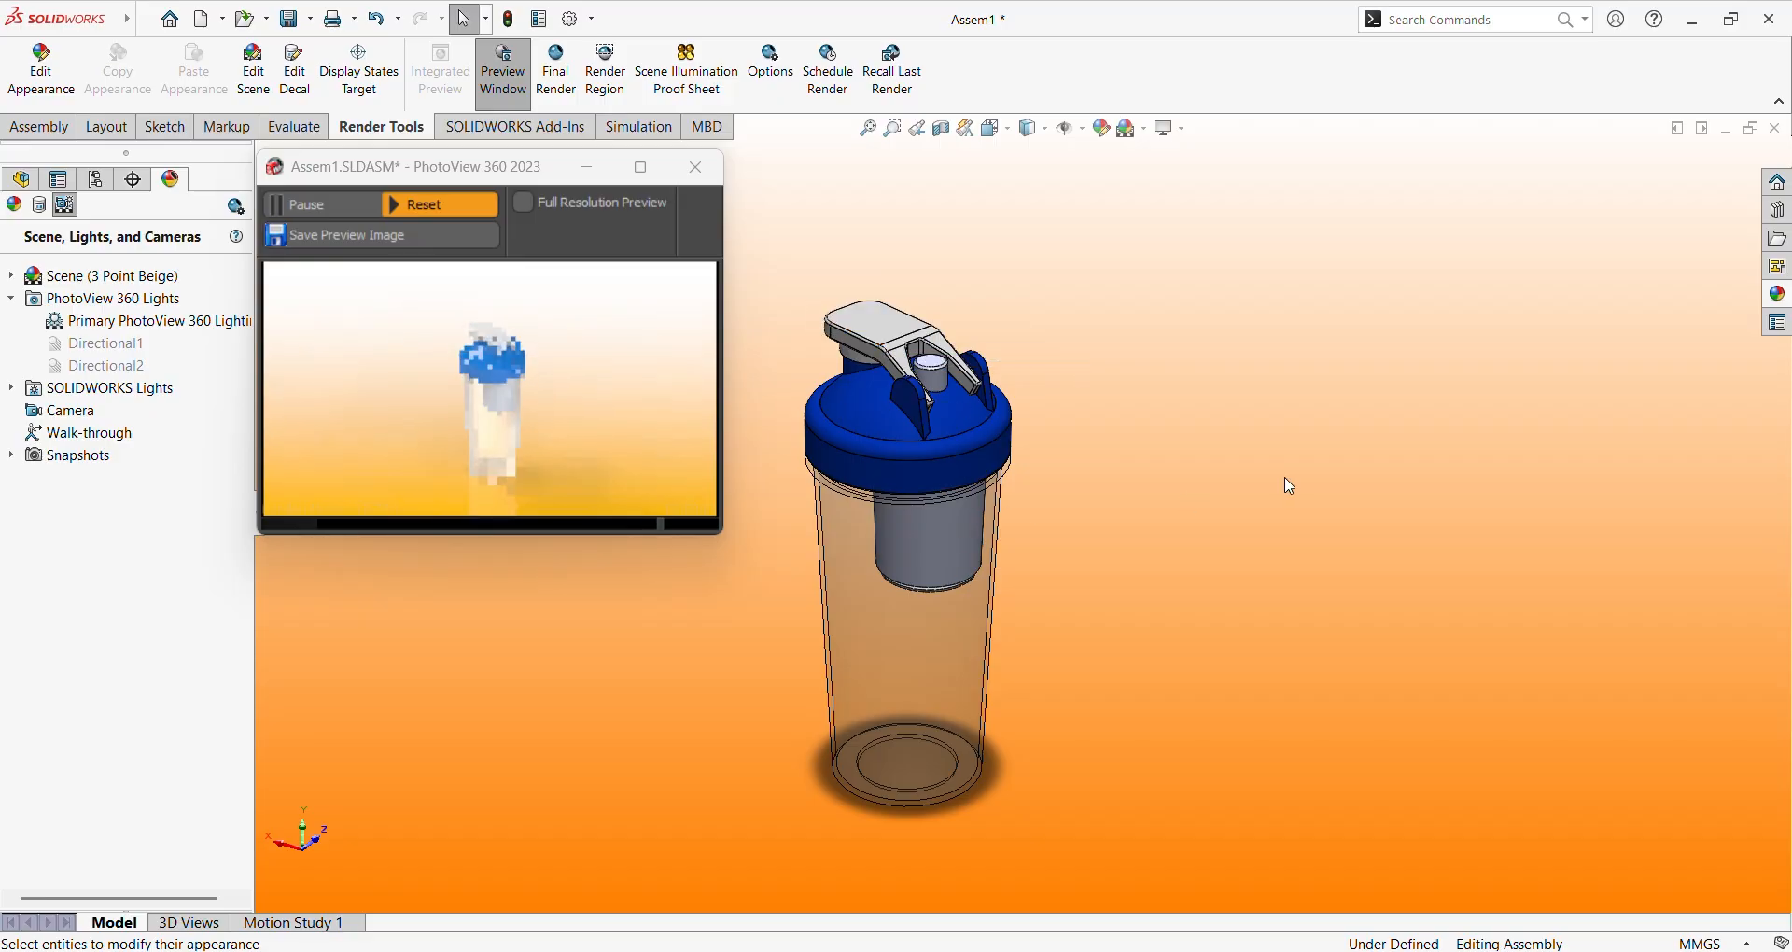
left_click(1780, 321)
left_click_drag(1592, 537, 1000, 338)
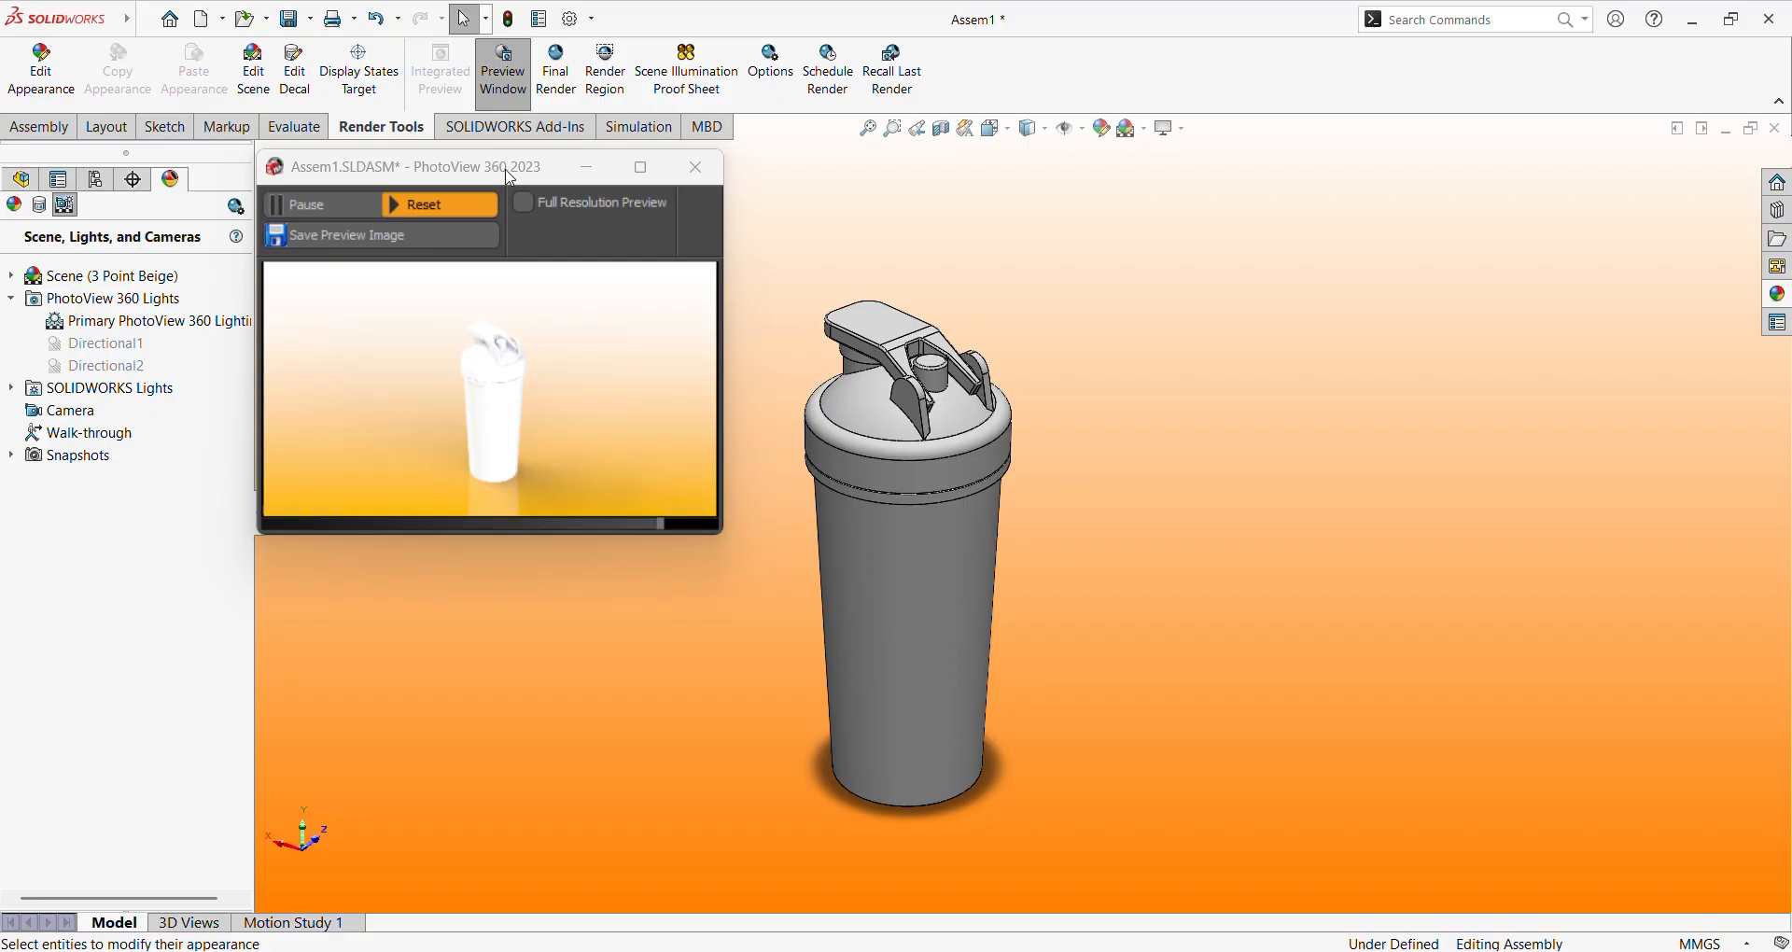
Remove both white low gloss plastic appearances from the assembly's appearance list.
left_click_drag(509, 178, 555, 322)
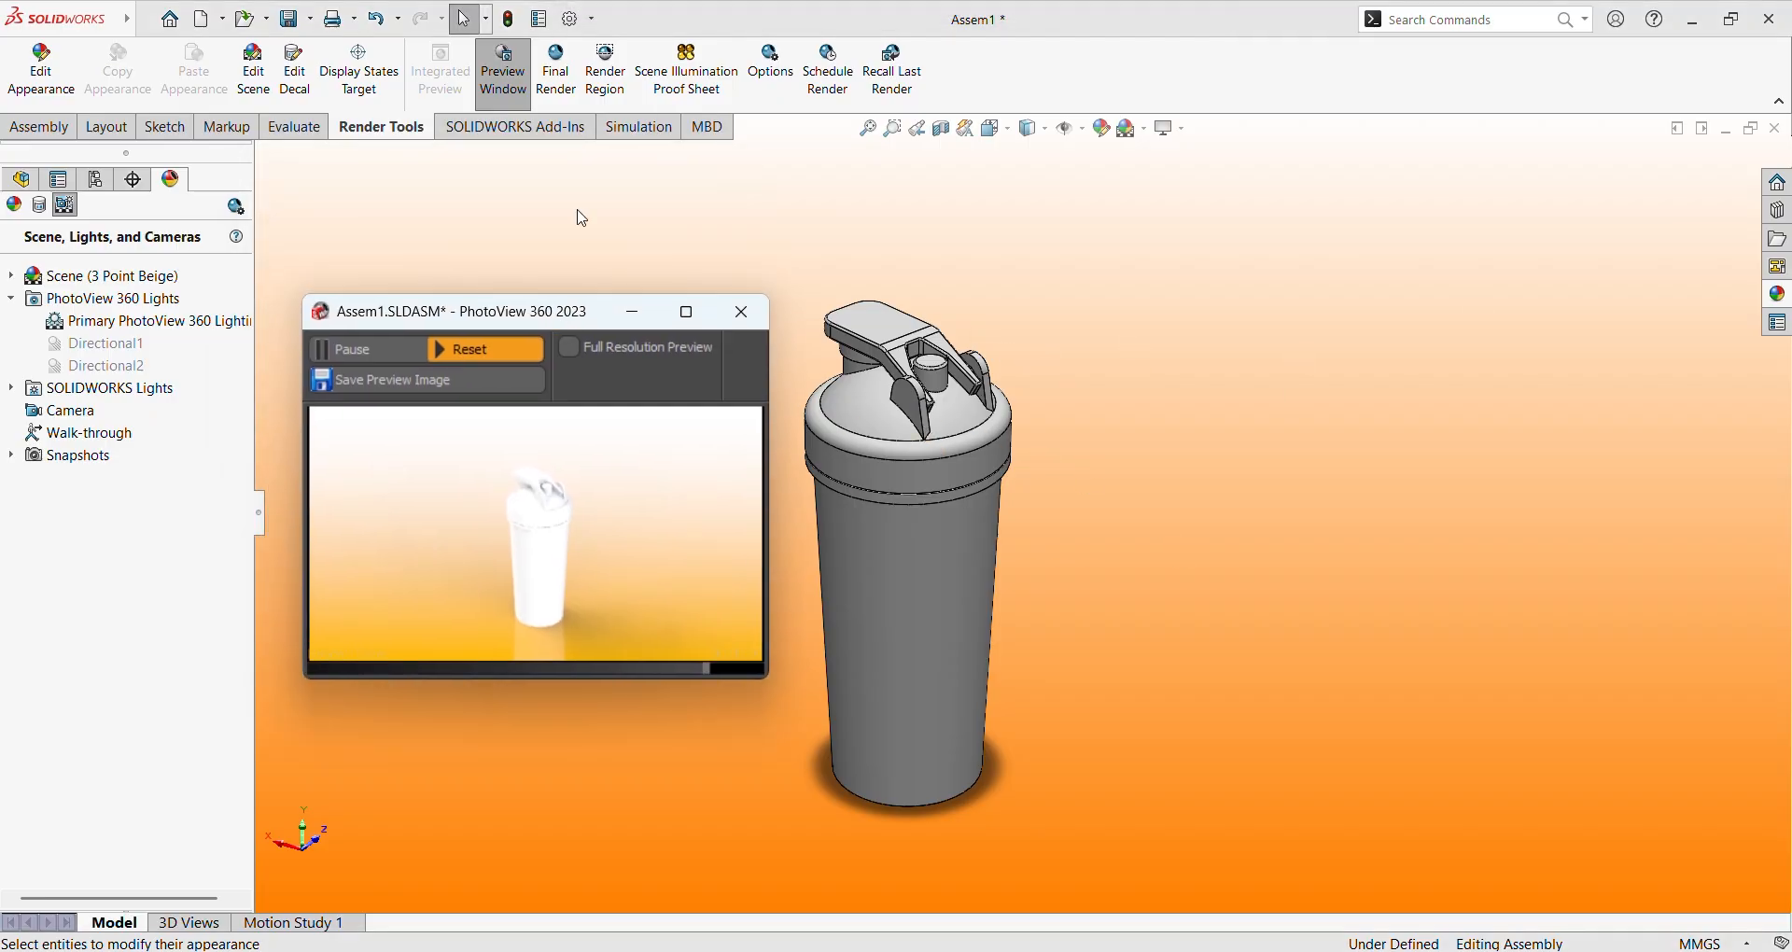
left_click(14, 205)
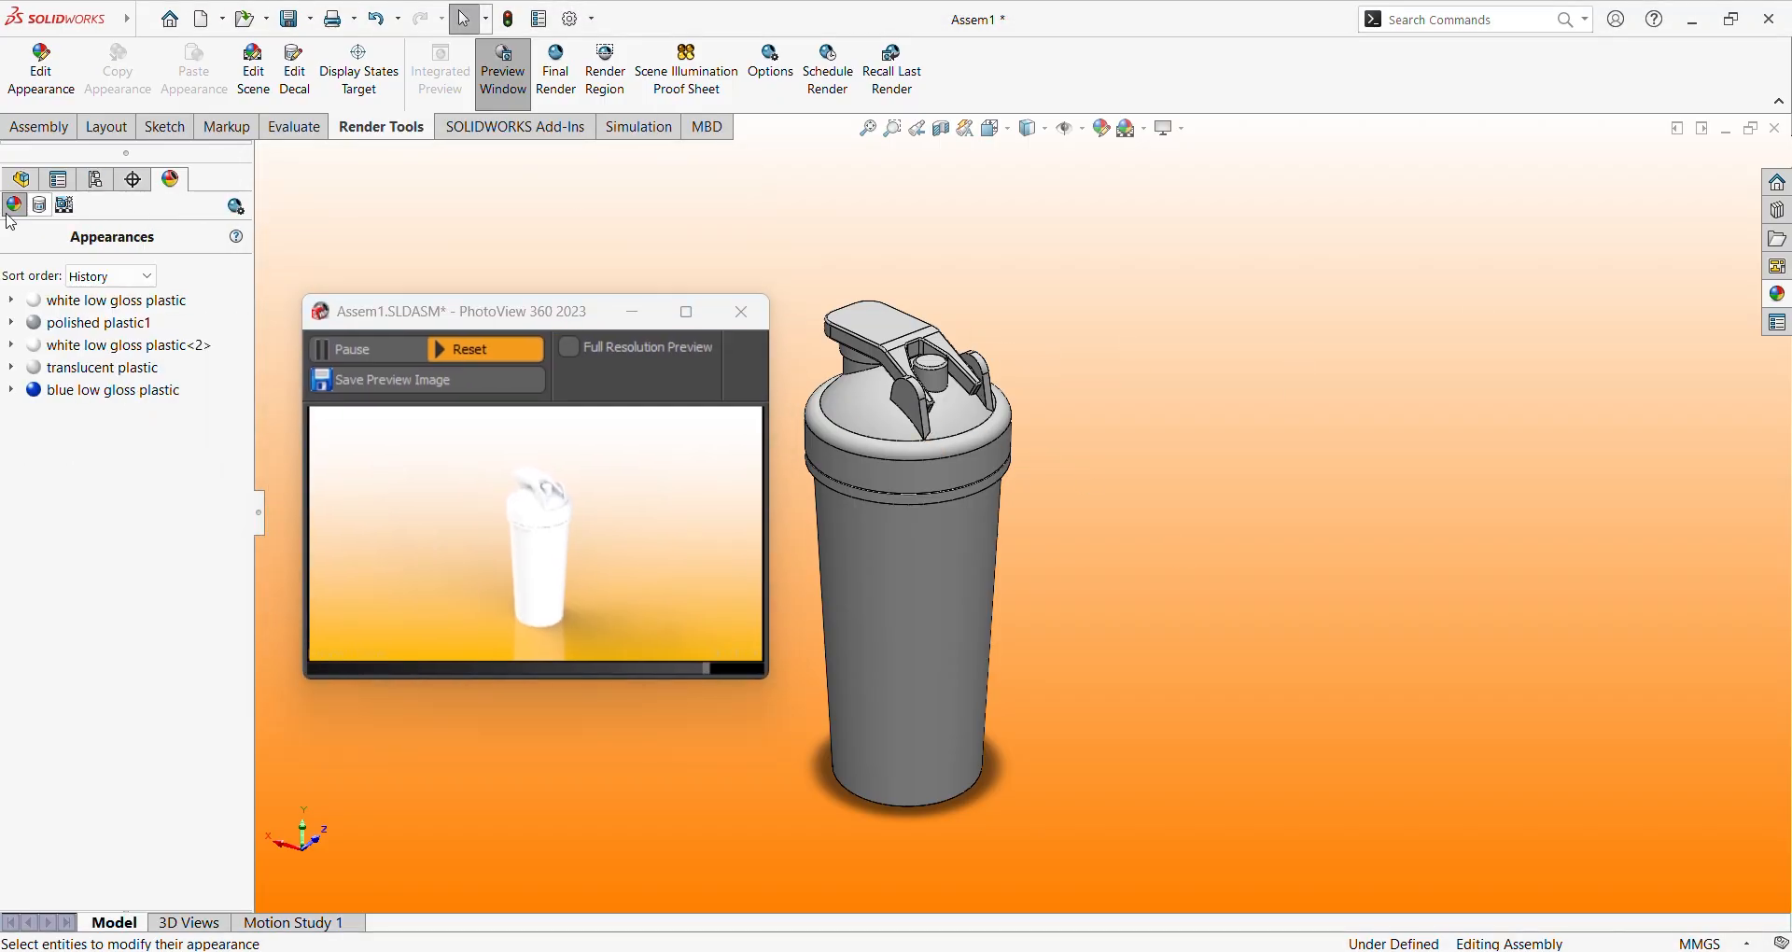
left_click(1776, 297)
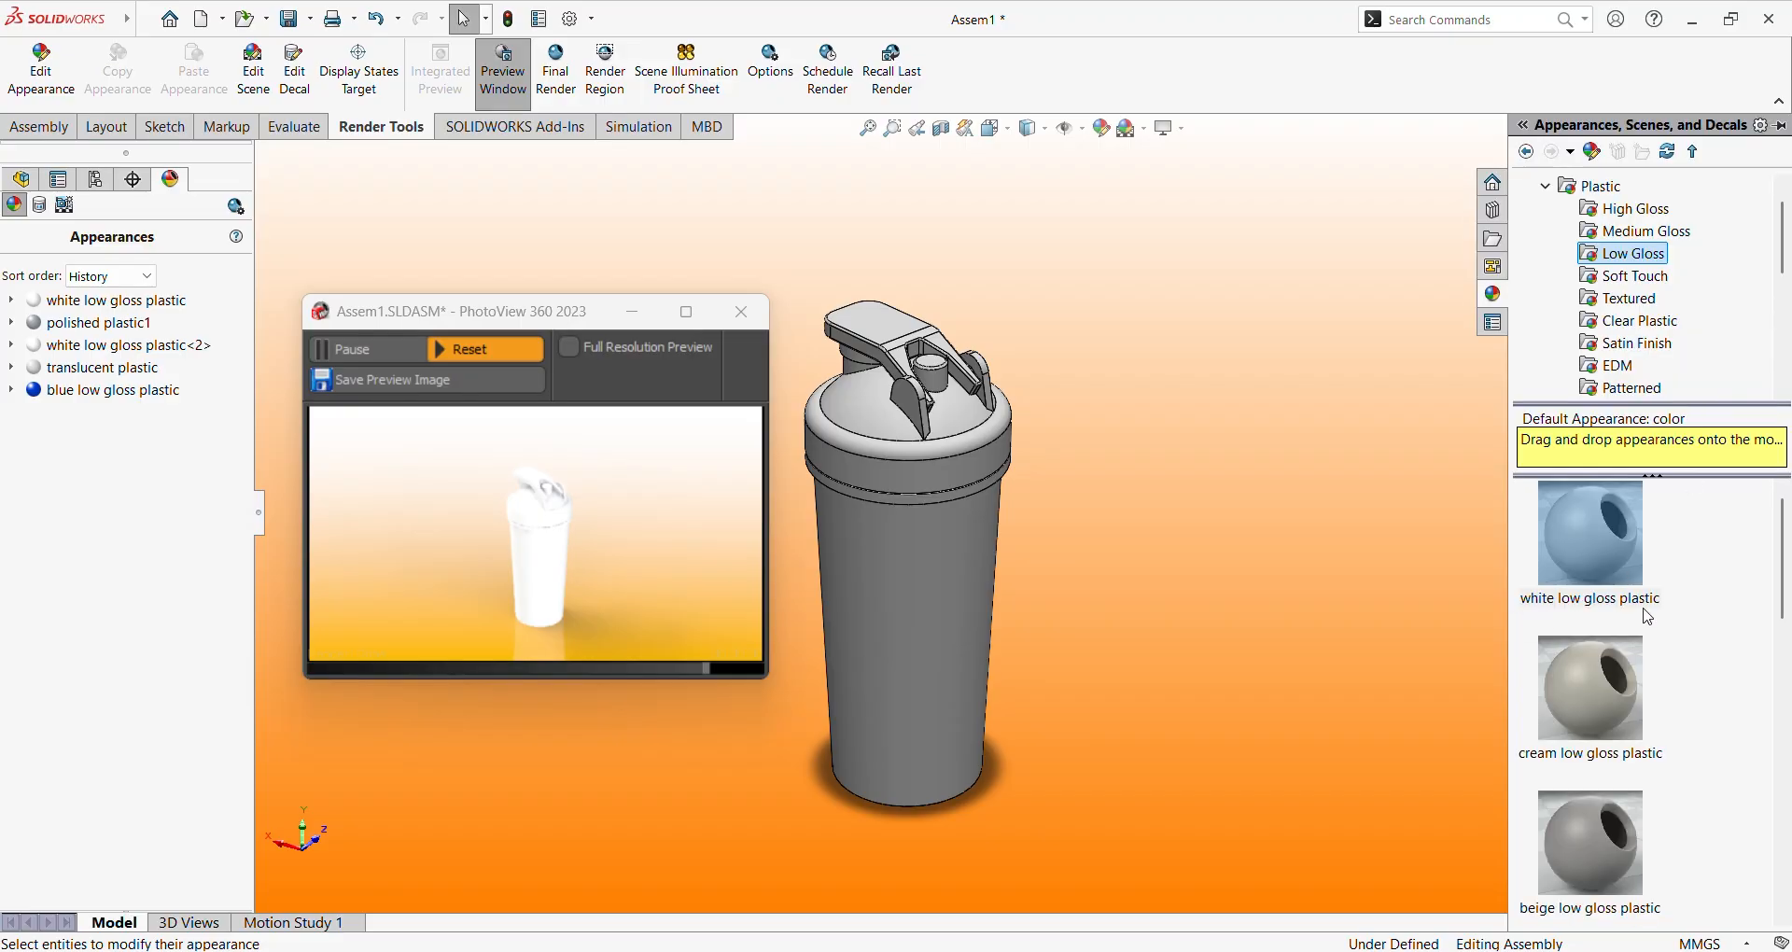
right_click(137, 349)
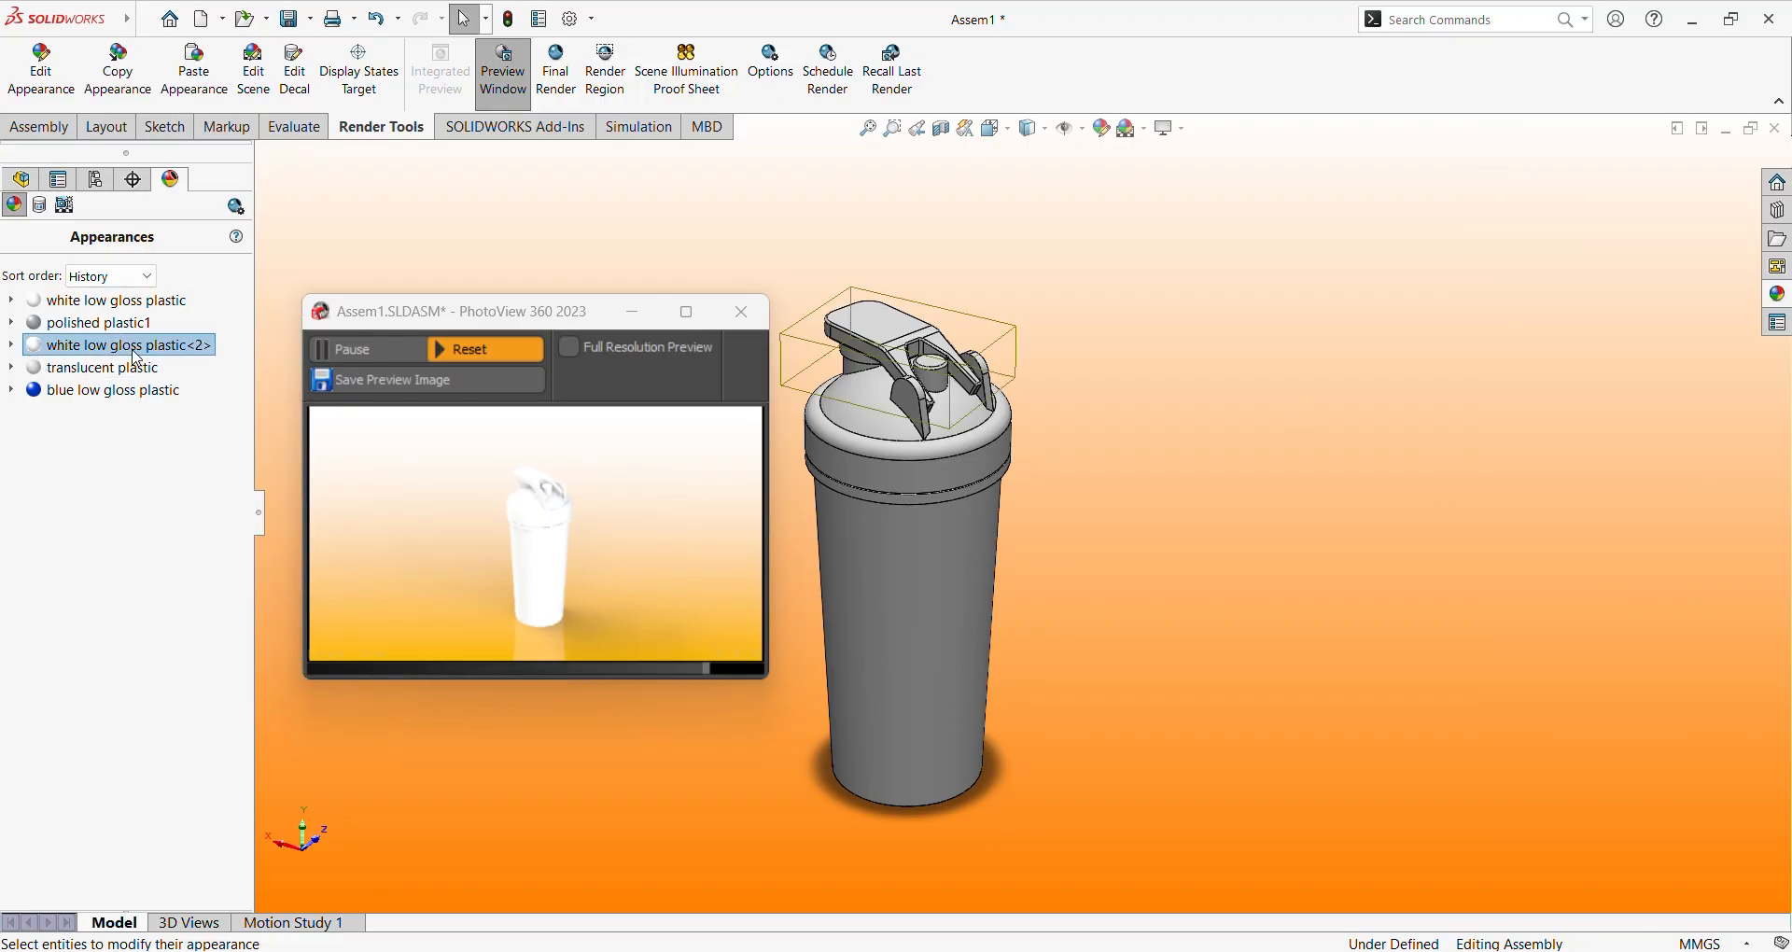
left_click(213, 434)
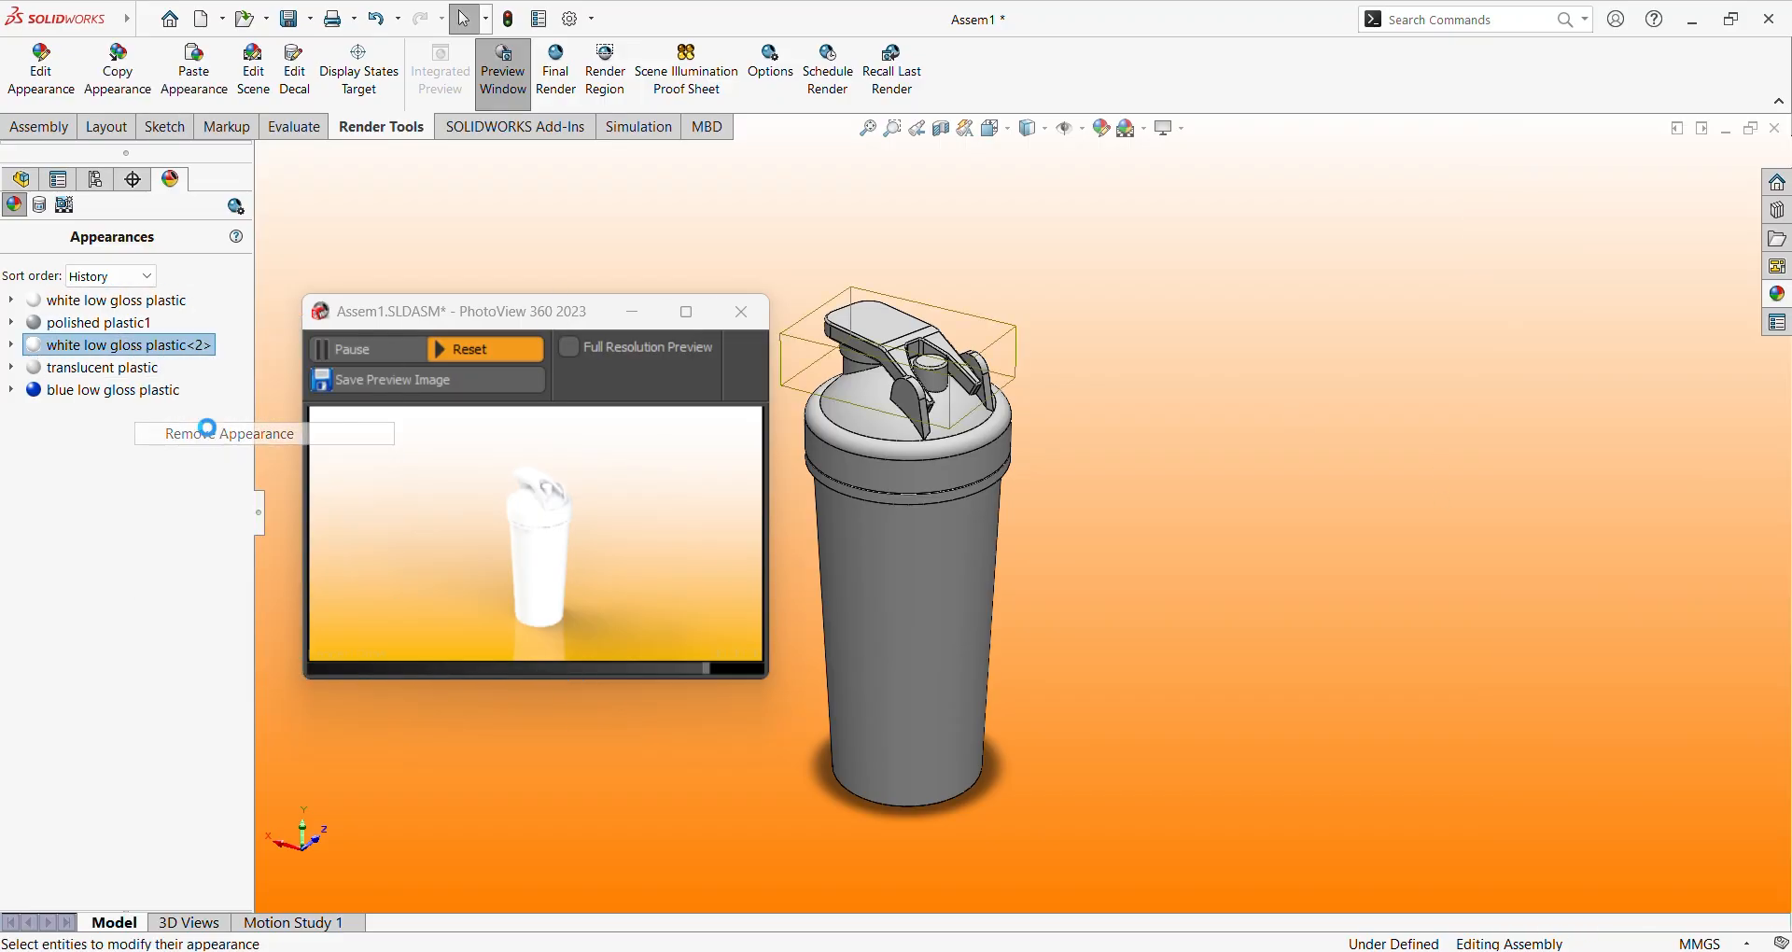
right_click(138, 302)
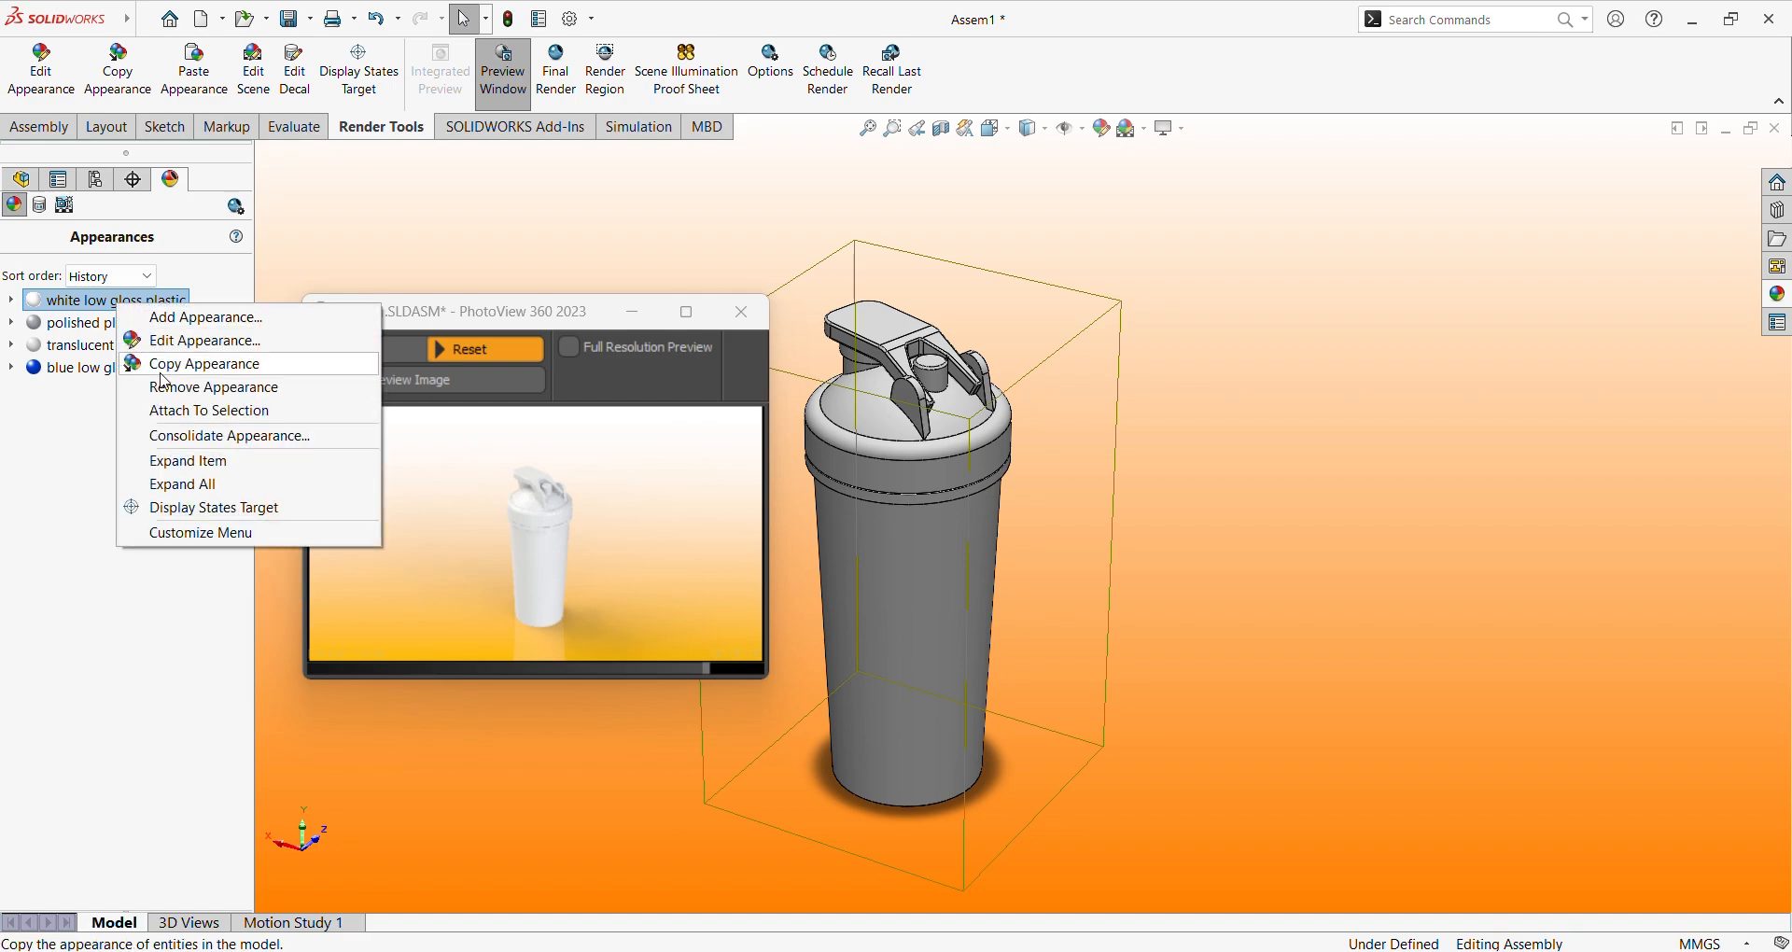
left_click(168, 388)
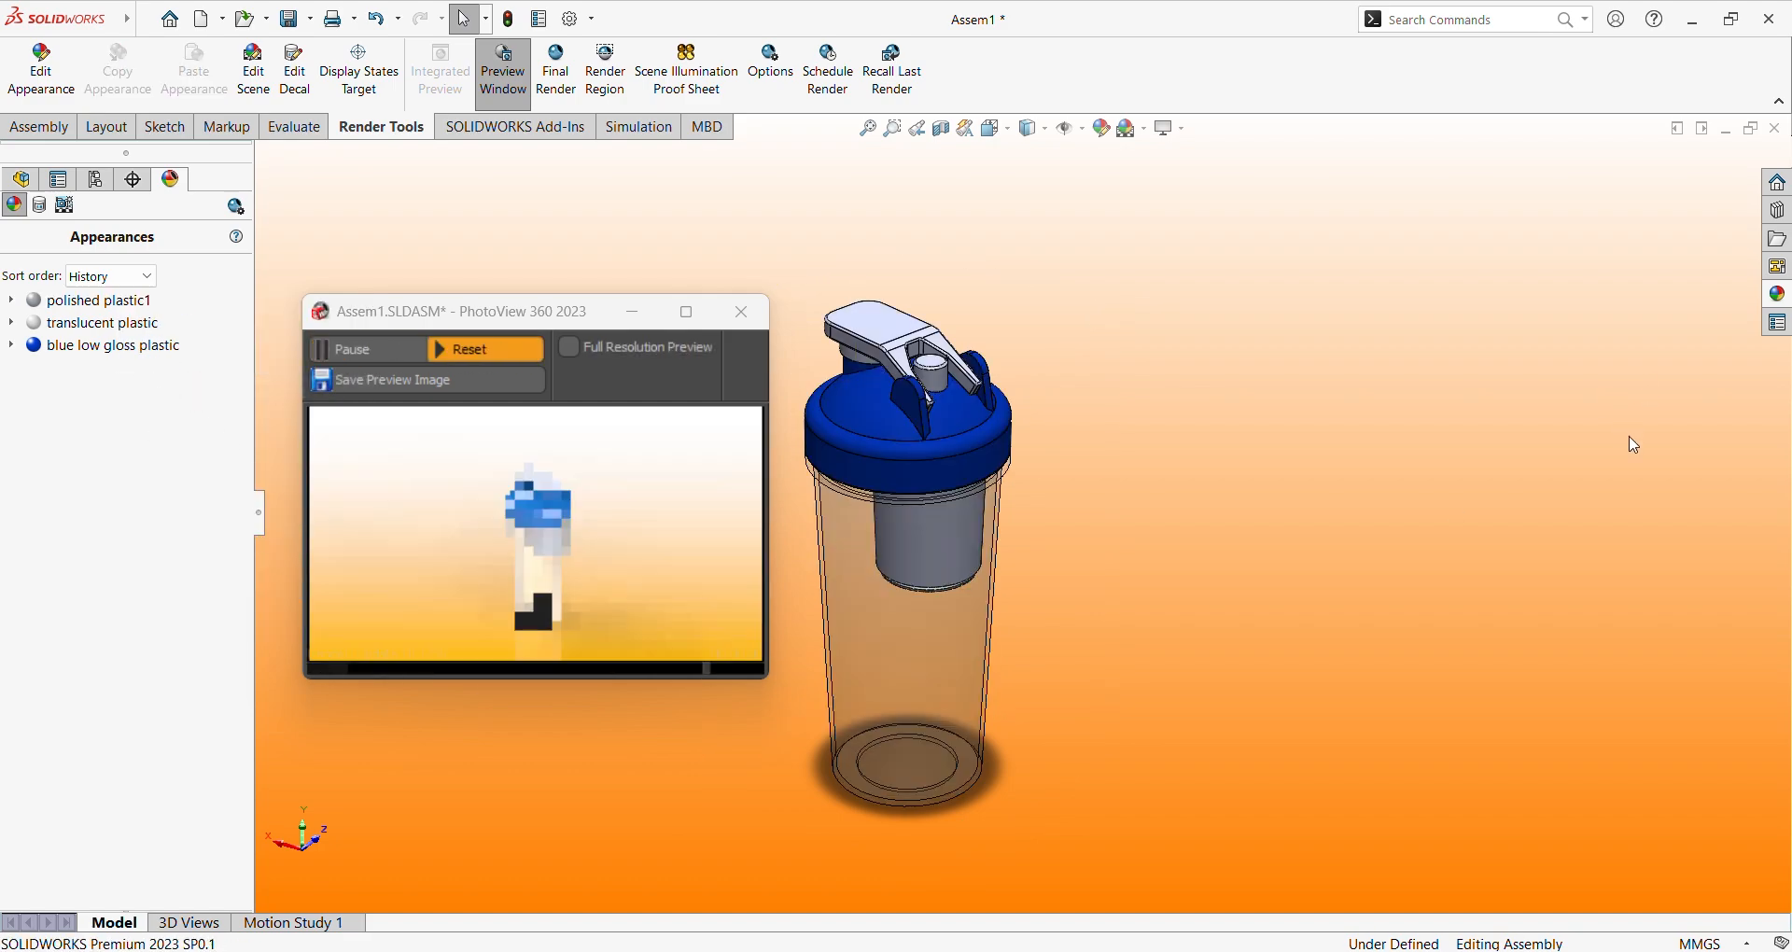
Apply white low gloss plastic to the lid's flip lever and to the body of switch 2.
left_click(1783, 301)
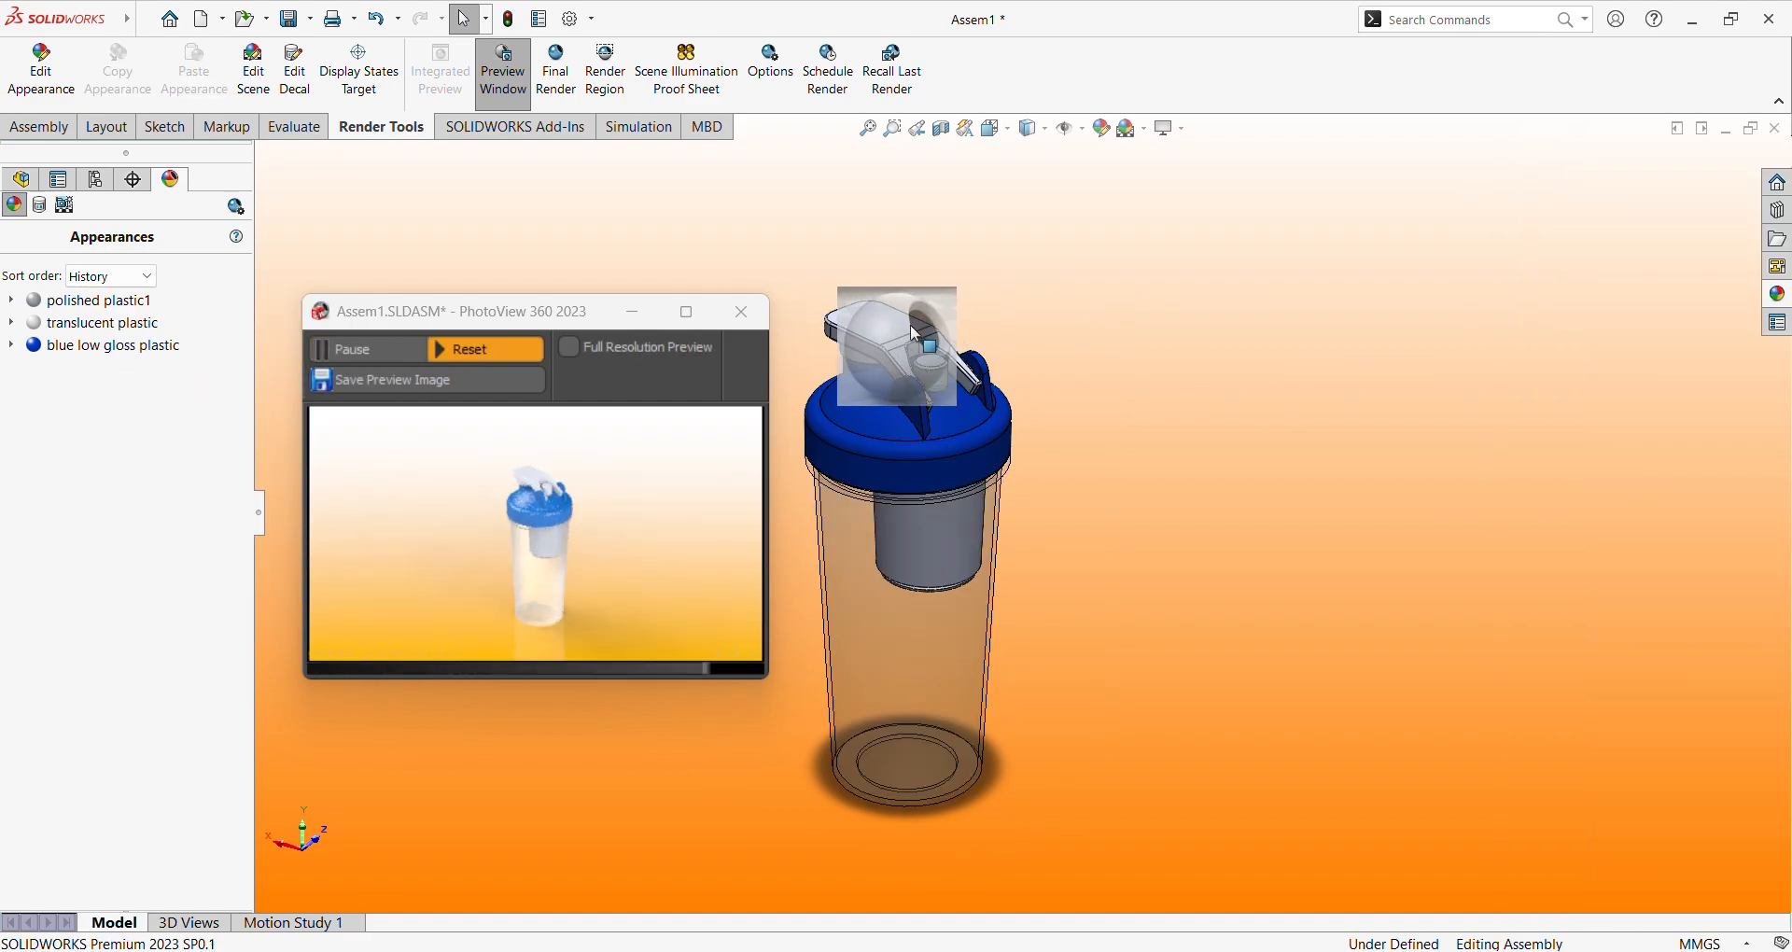
left_click(894, 336)
key("ctrl+z")
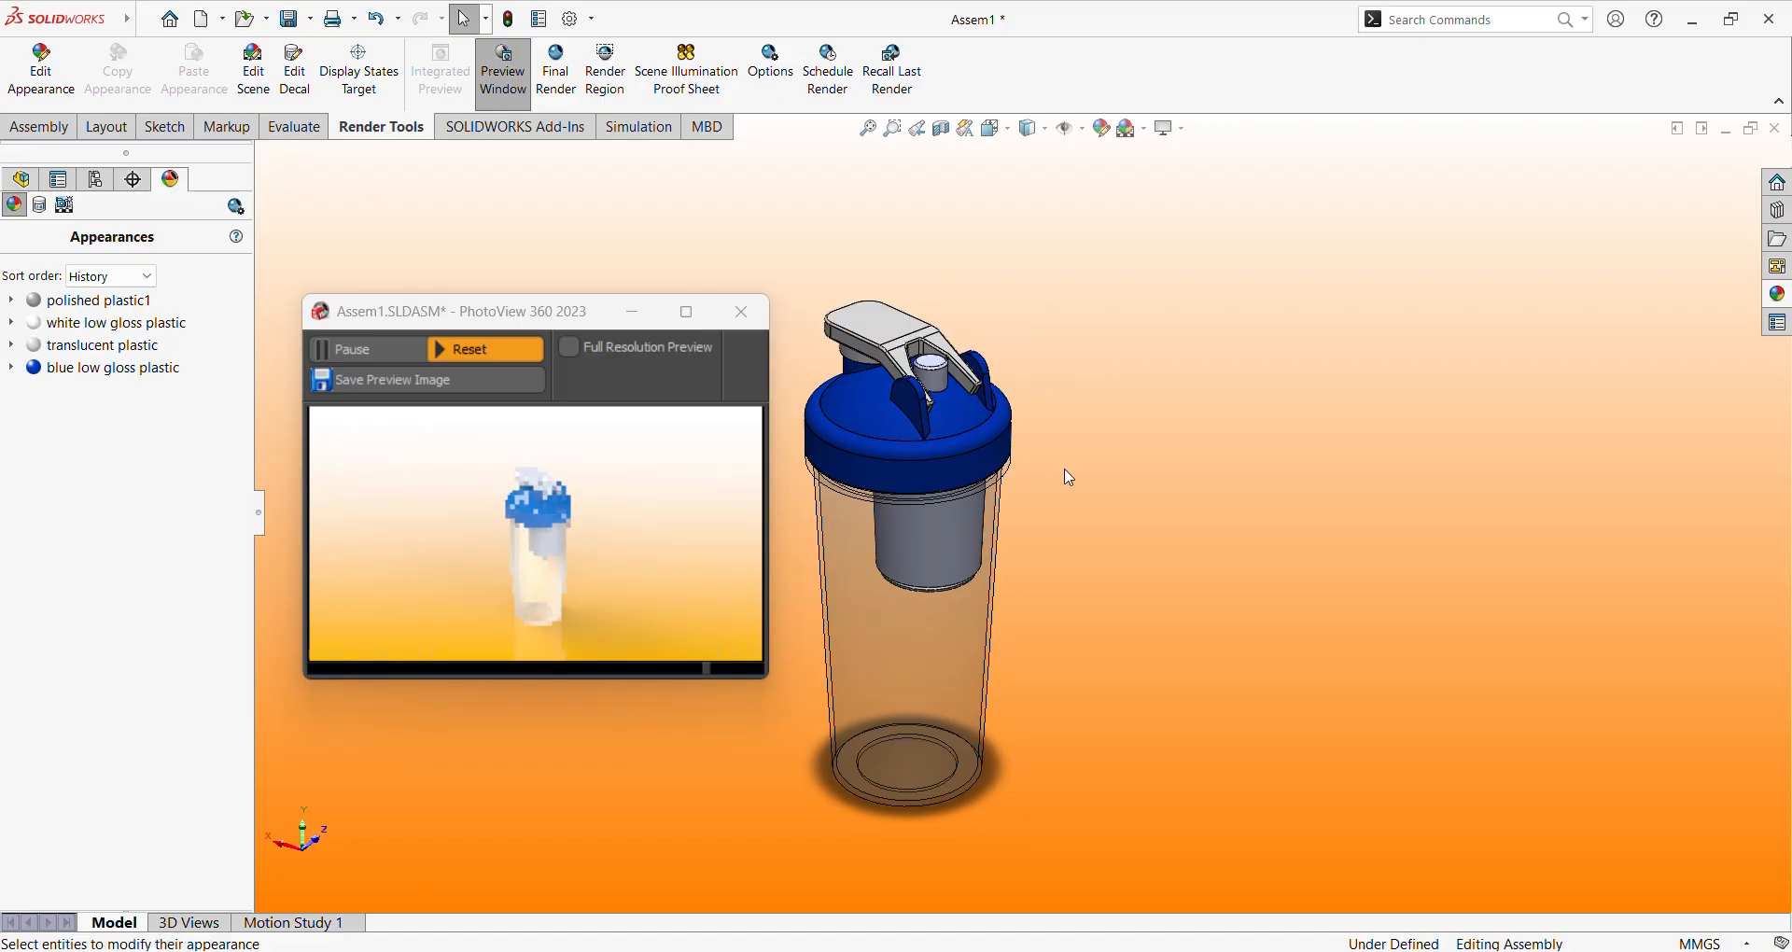
left_click(1778, 295)
left_click_drag(1590, 532, 924, 375)
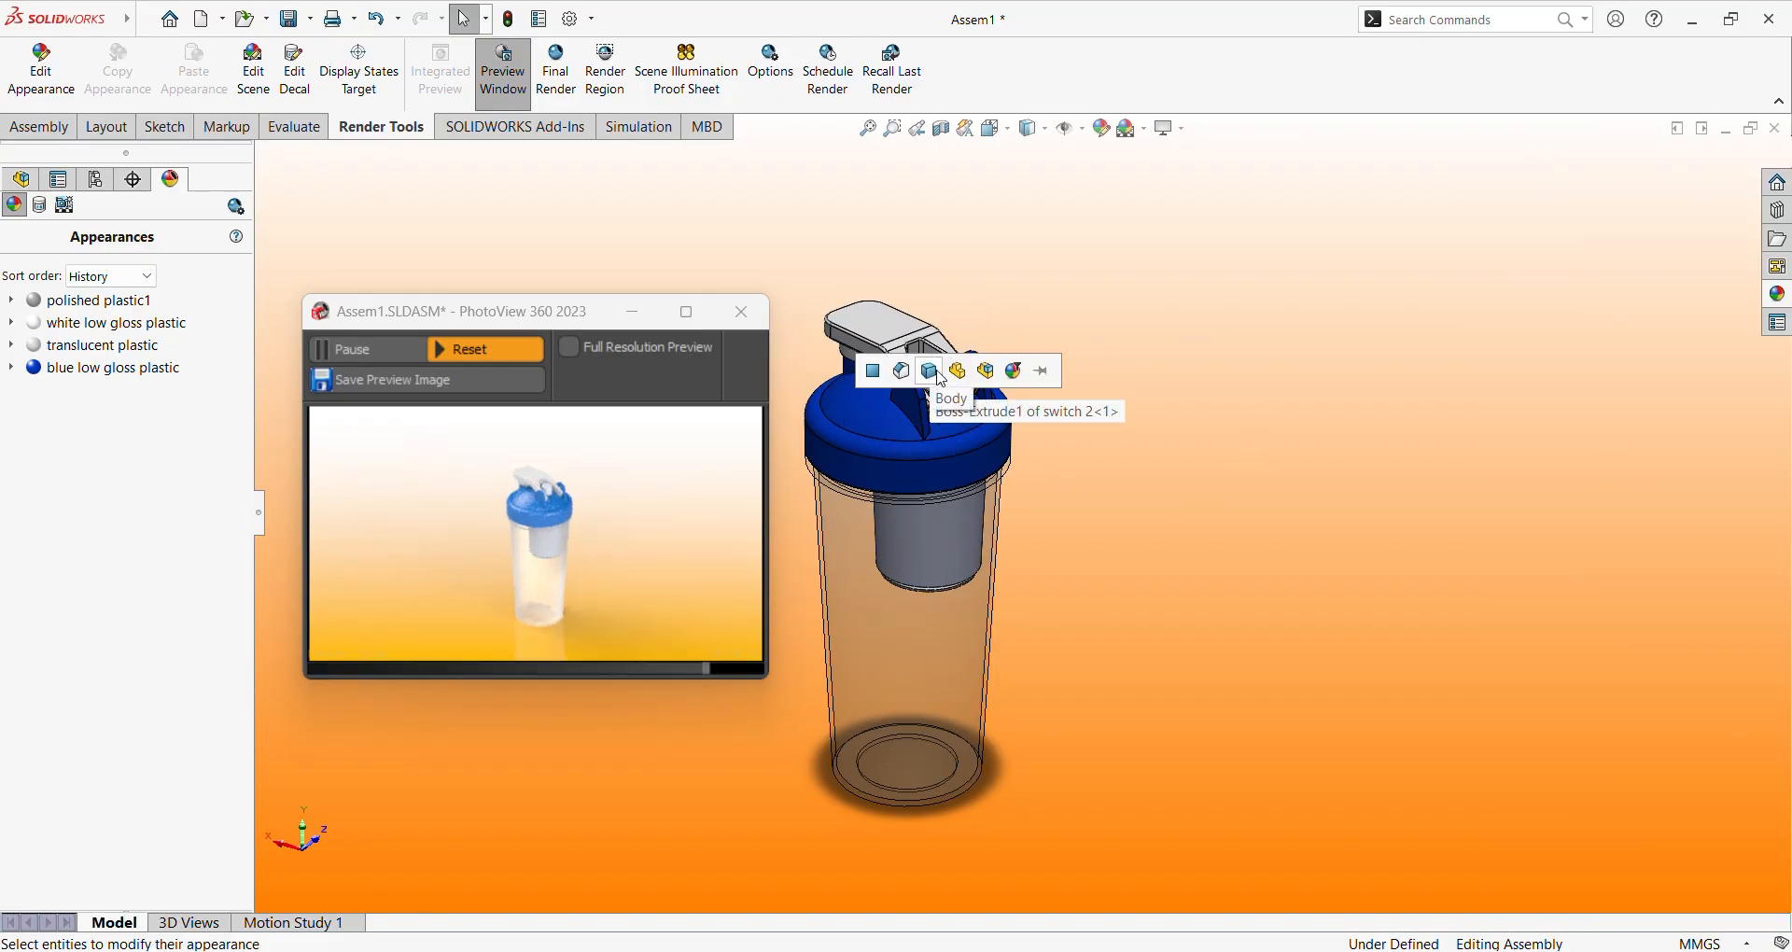
left_click(935, 378)
Apply white low gloss plastic to the container inside the bottle.
middle_click_drag(1073, 532, 1006, 584)
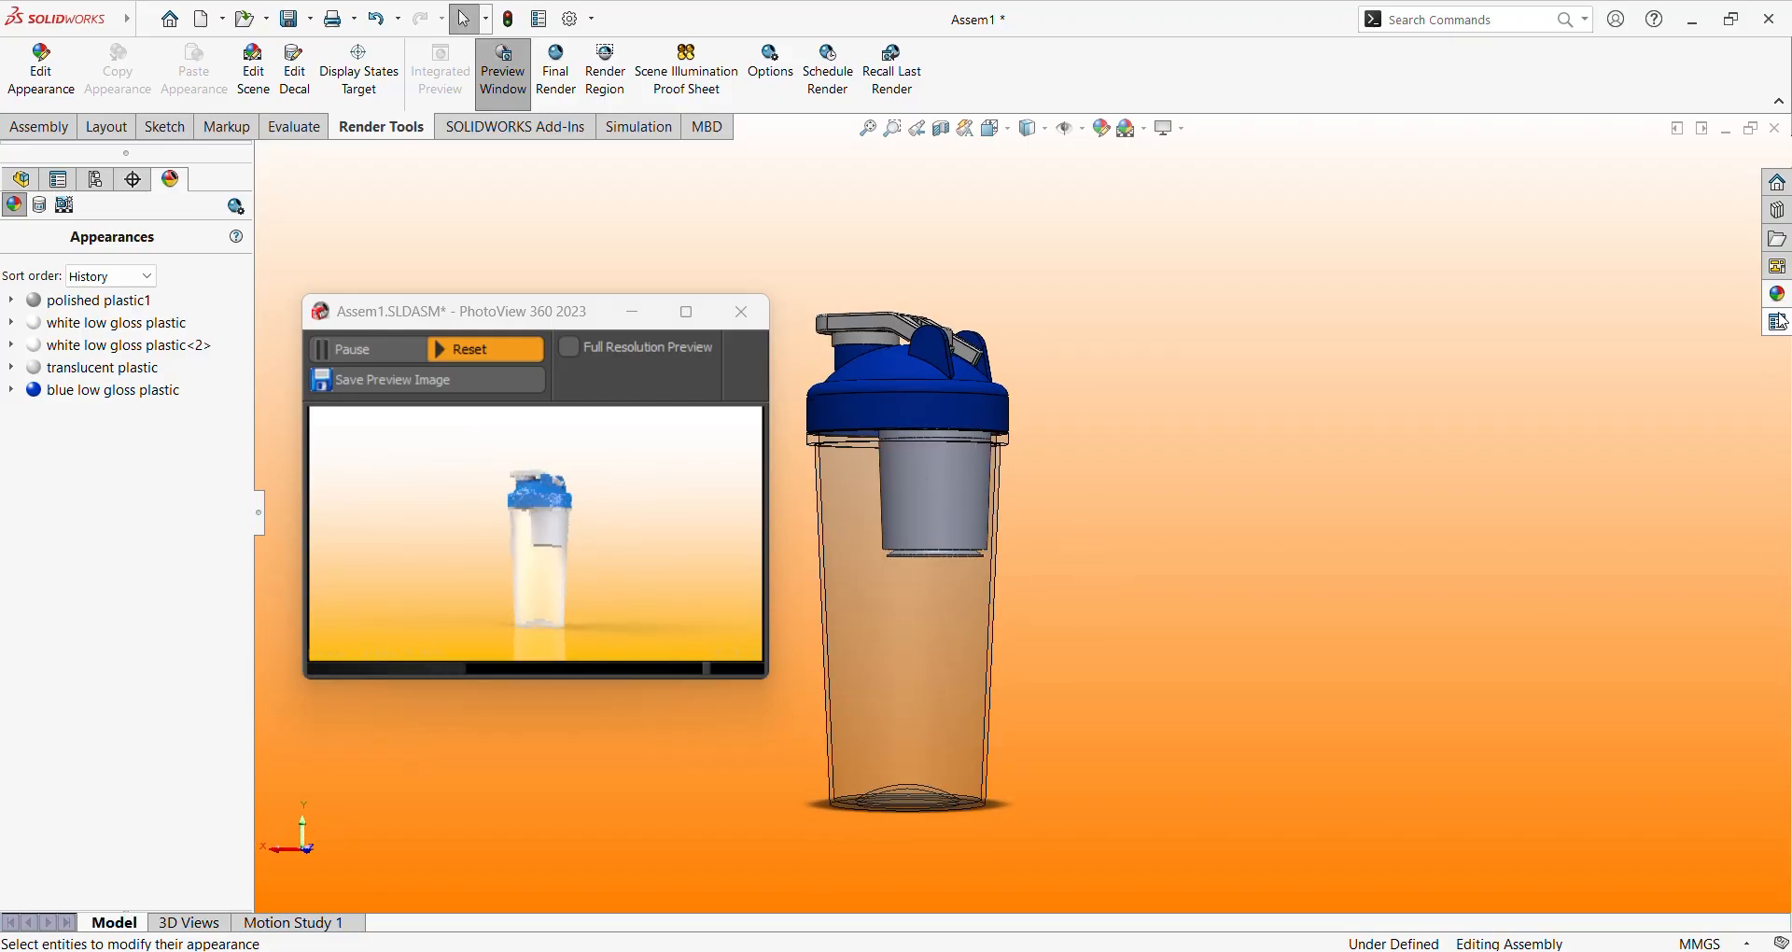
left_click(1780, 297)
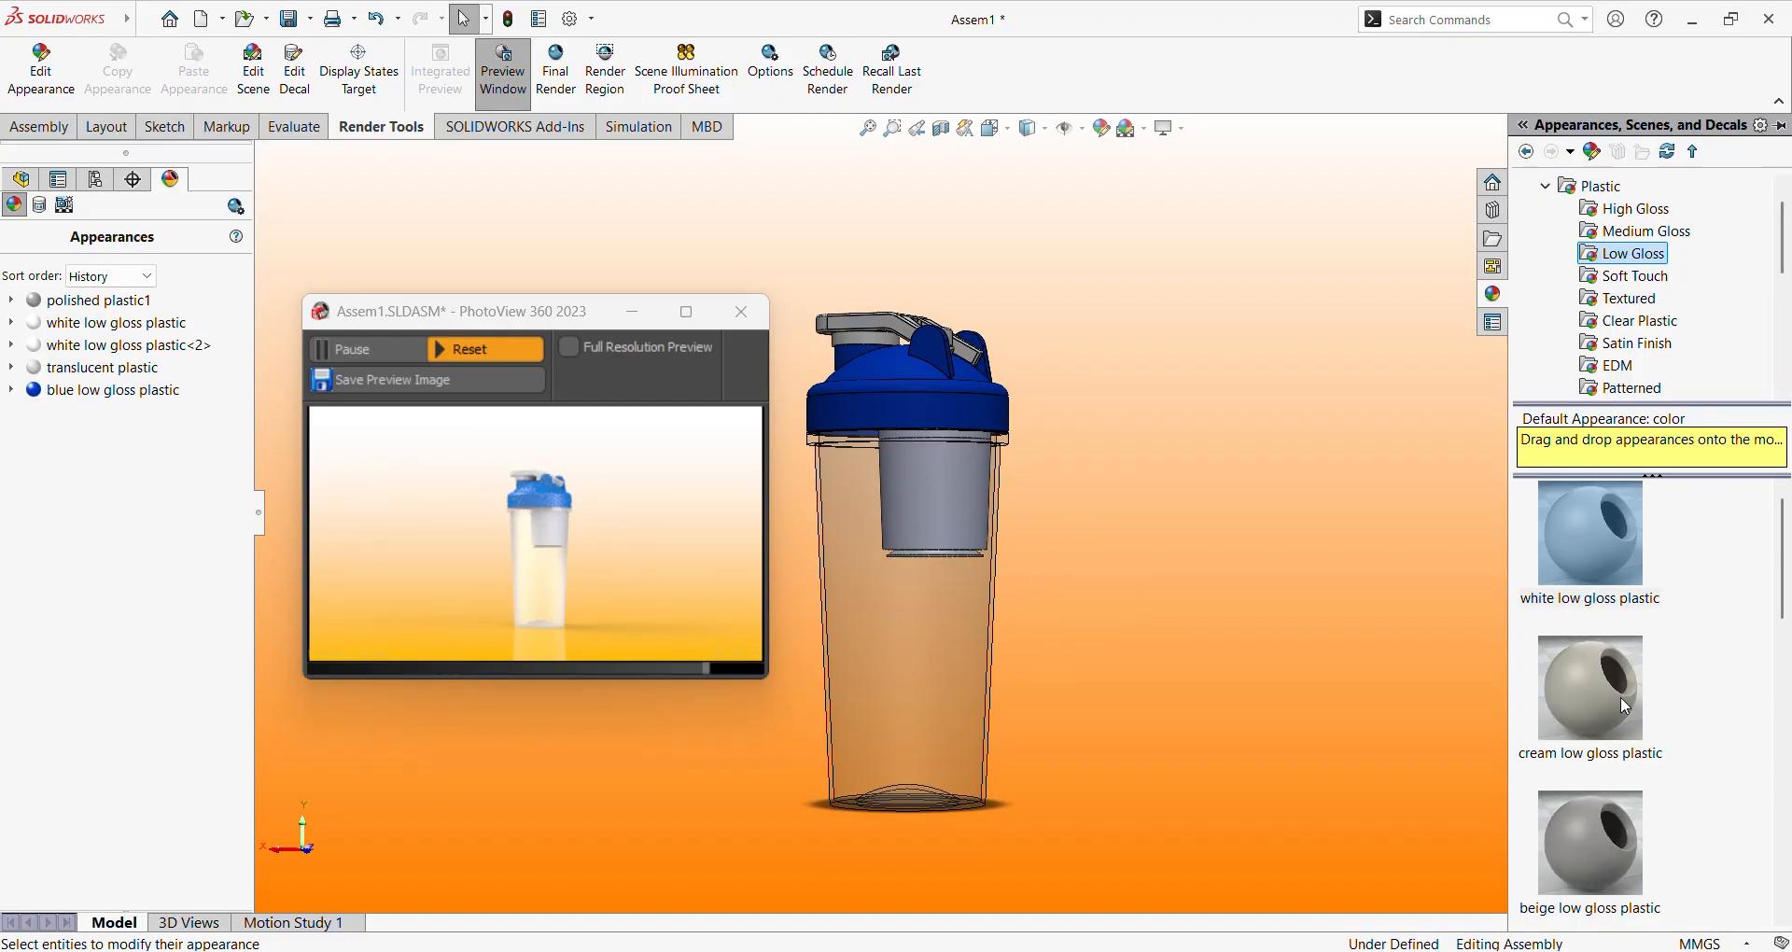
left_click_drag(1592, 536, 935, 505)
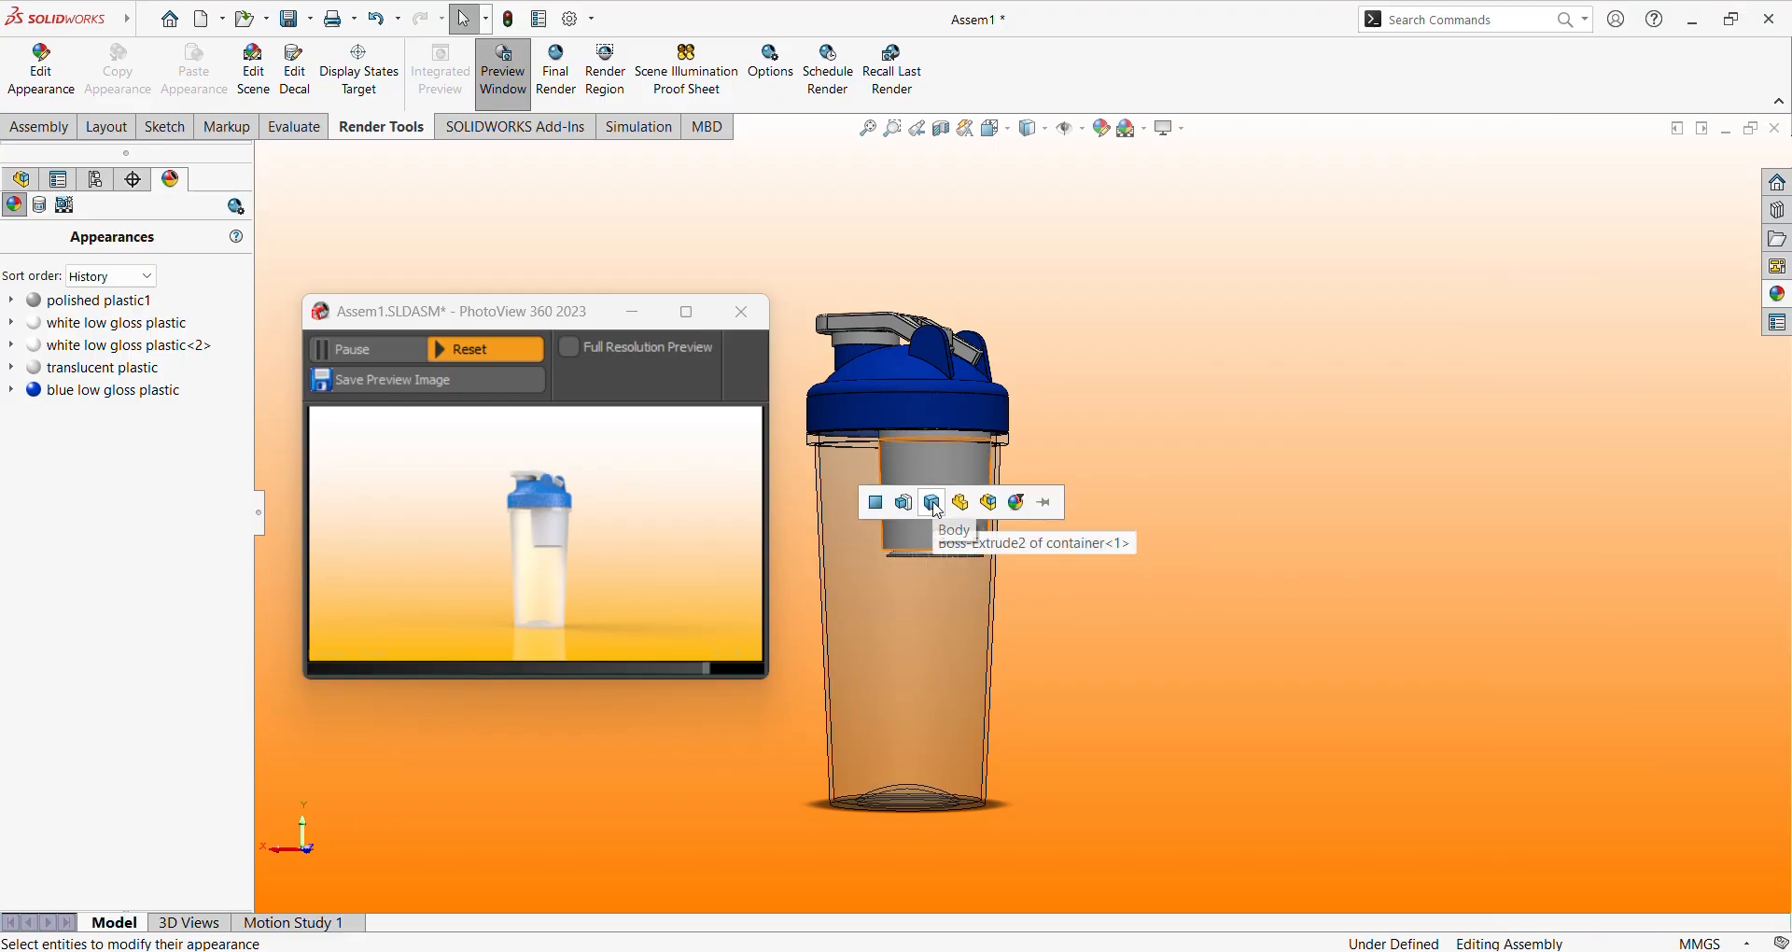
left_click(989, 502)
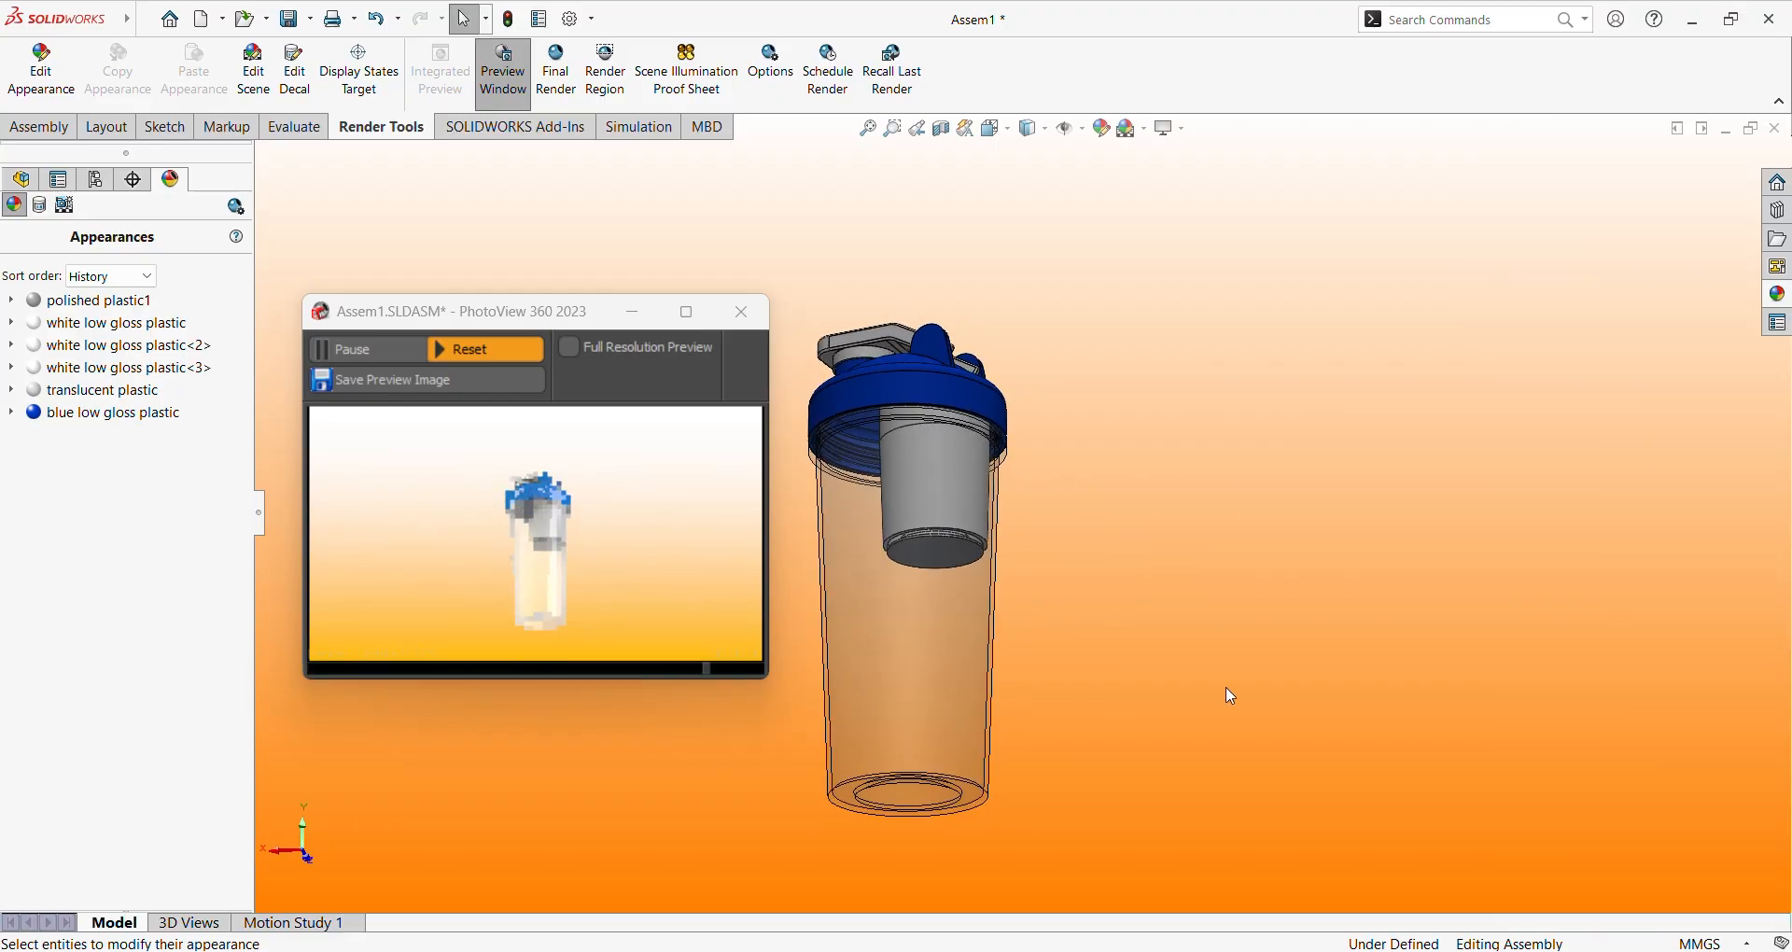
Apply blue low gloss plastic to the blocker part at the underside of the container.
left_click(1780, 295)
scroll(1601, 560, "down", 5)
left_click(1607, 546)
left_click_drag(1608, 546, 946, 555)
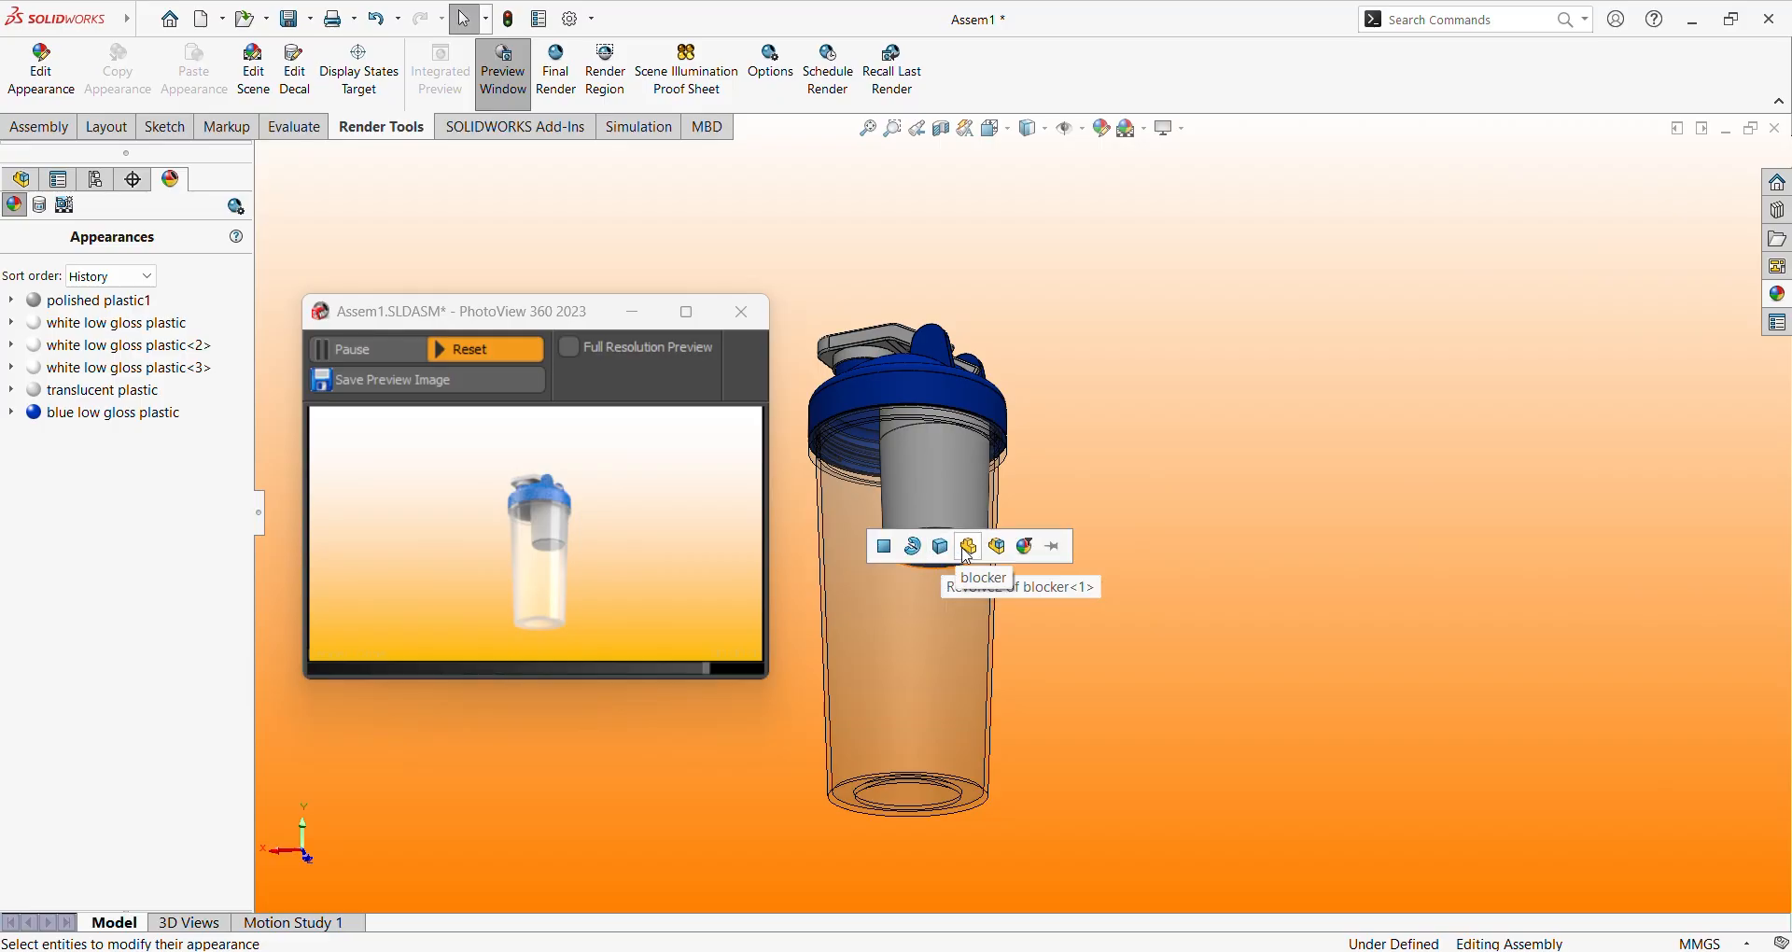
left_click(968, 557)
Run the final render with a close-up of the bottle's lid and inner container.
middle_click_drag(1142, 585, 1213, 541)
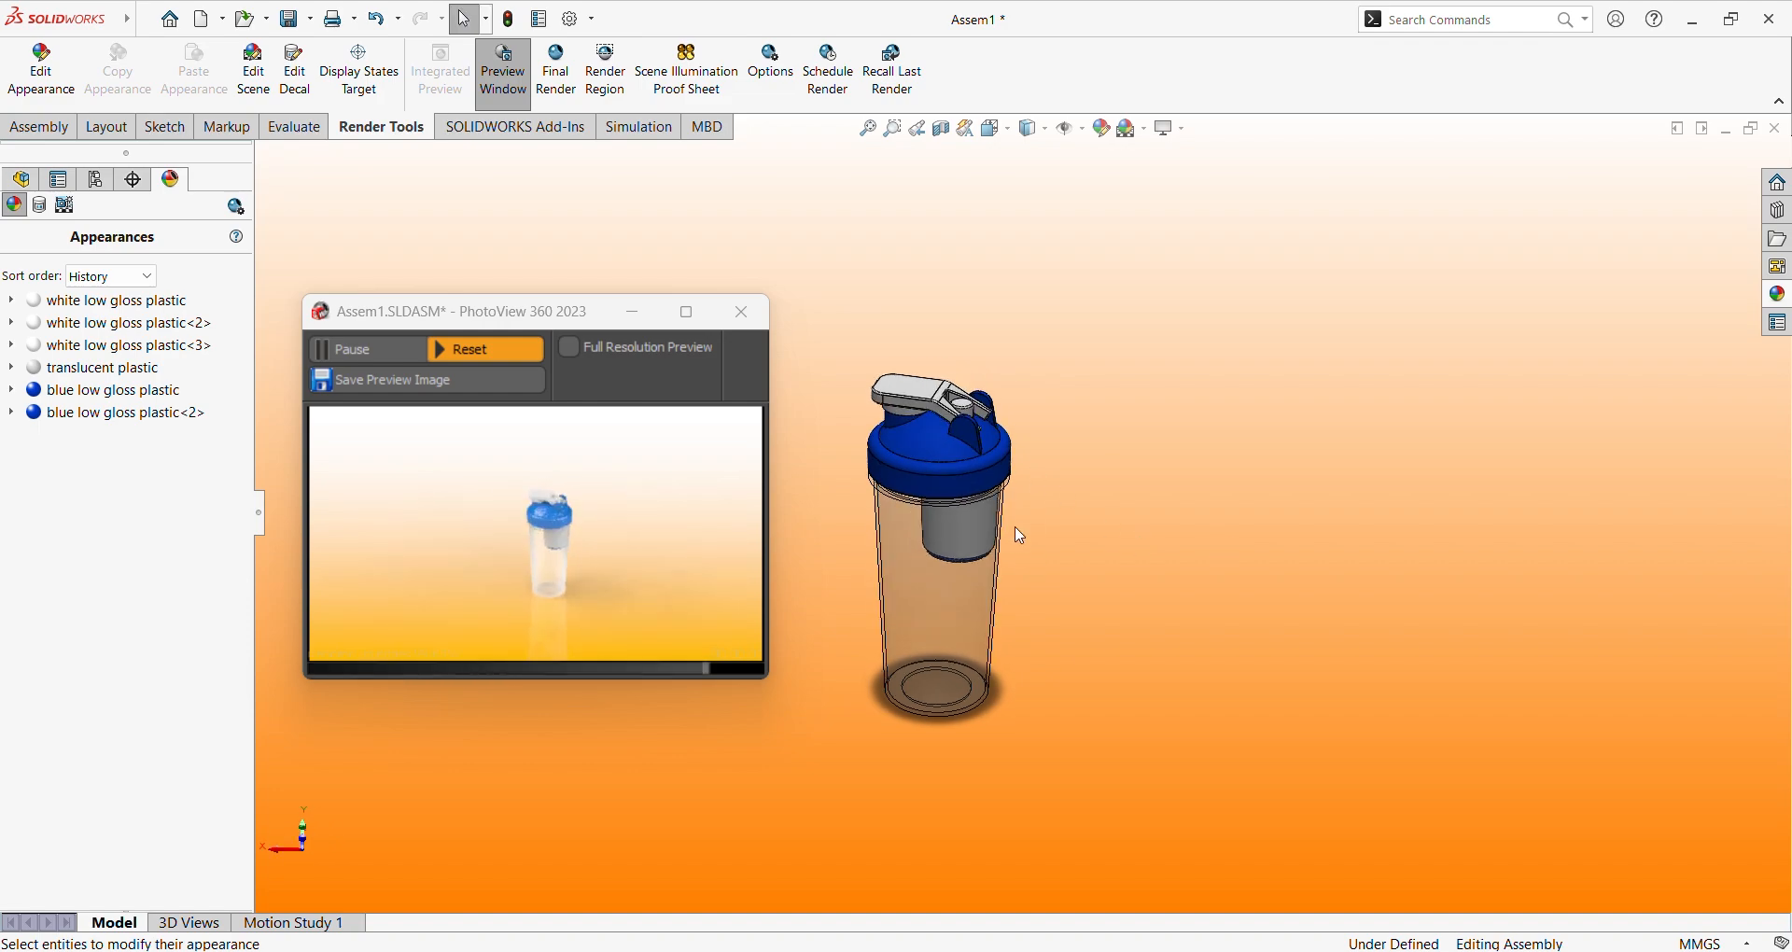
scroll(992, 368, "down", 5)
middle_click_drag(1109, 720, 1435, 727, "ctrl")
scroll(1246, 613, "down", 1)
scroll(1250, 611, "up", 1)
scroll(1256, 672, "down", 1)
scroll(1277, 672, "down", 2)
mouse_move(1386, 721)
middle_mouse_down()
mouse_move(1384, 684)
mouse_move(1341, 681)
mouse_move(1356, 725)
middle_mouse_up()
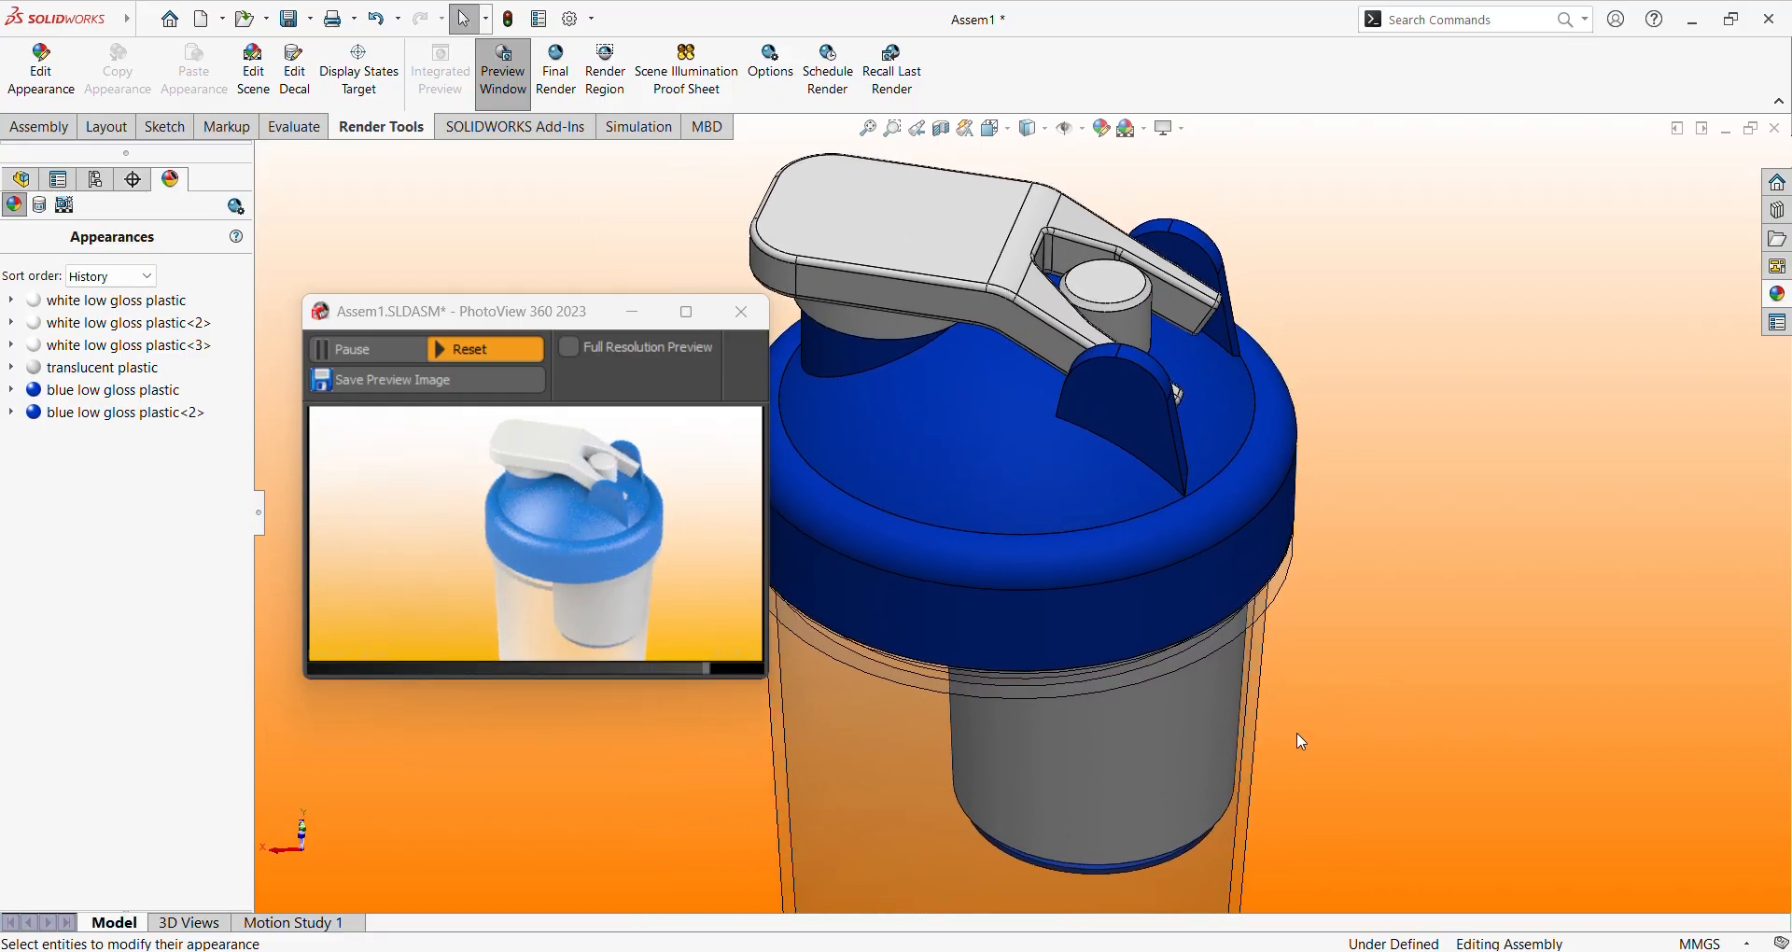
left_click(565, 73)
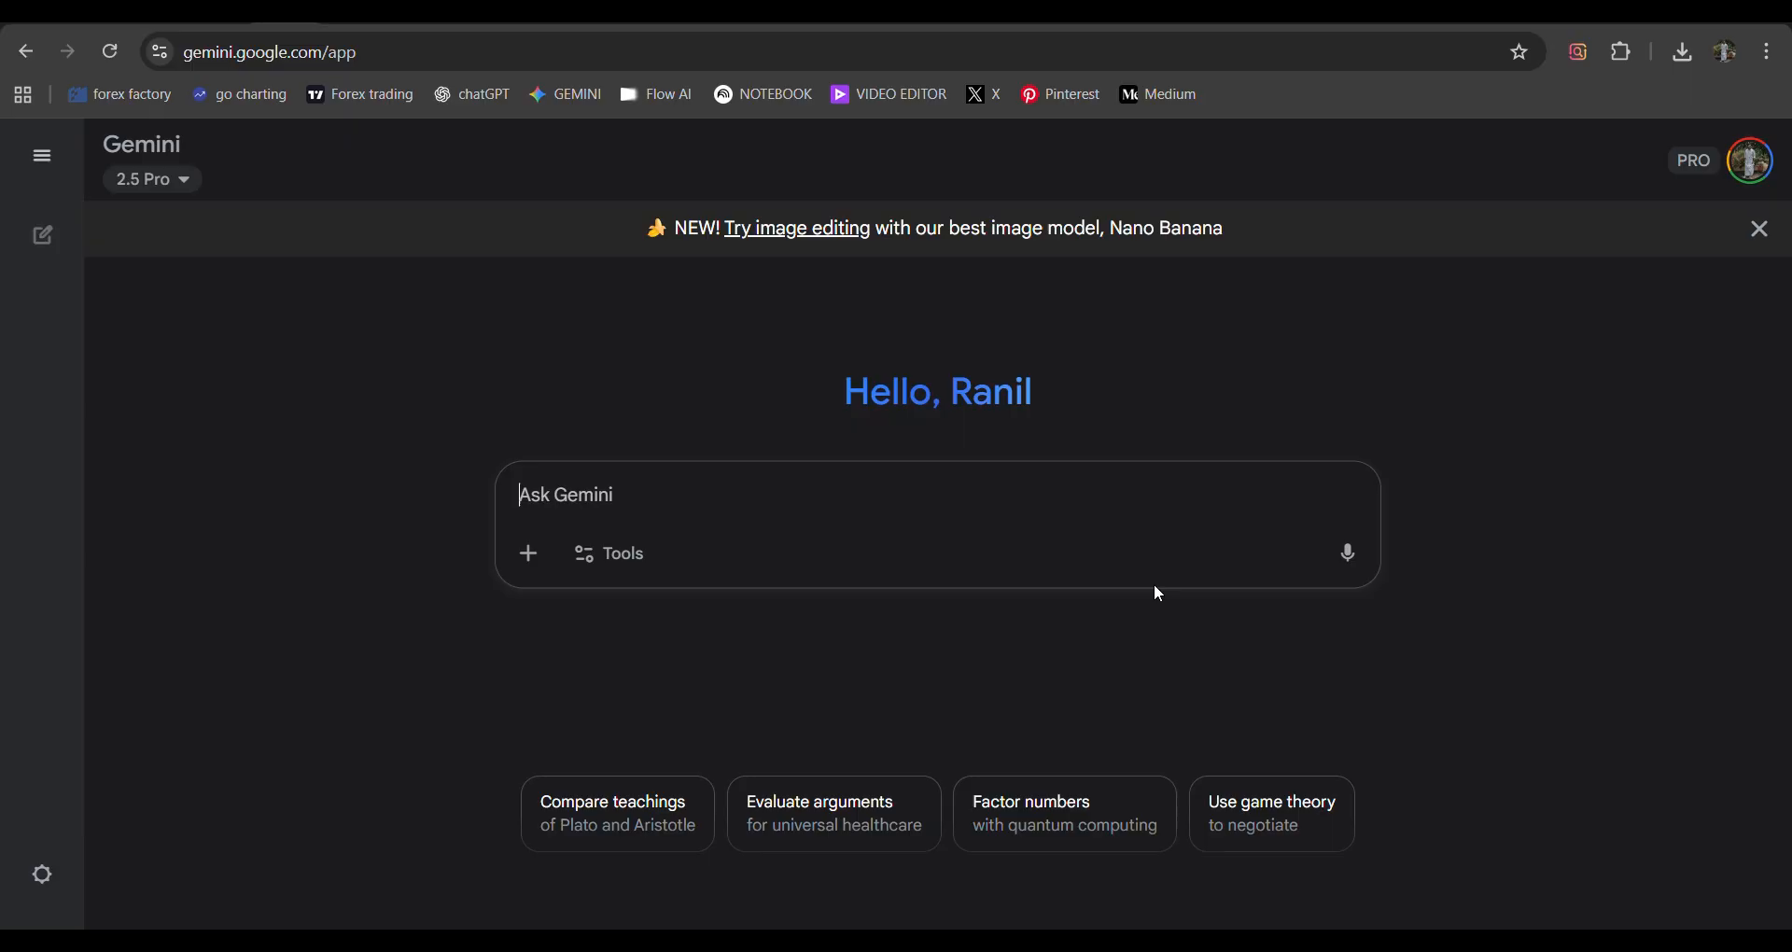
In Gemini, submit a photorealistic modern gym prompt with the bottle on a black weight bench, attaching the five shaker bottle screenshots.
type("A photorealistic rendering of a modern gym interior, with a shallow depth of field. The perspective is a low-angle shot focusing on a black upholstered weight bench in the foreground. Placed prominently in the center of the bench is [your product bottle], which is the main focus of the image. The lighting should highlight the bottle, making it stand out. In the slightly blurred background, various gym equipment is visible, including dumbbell racks and weight machines. Bright, natural light streams in from large windows, creating realistic reflections on the gym's dark floor and equipment. The overall mood is cool-toned, with a color scheme of dark grays and blacks.")
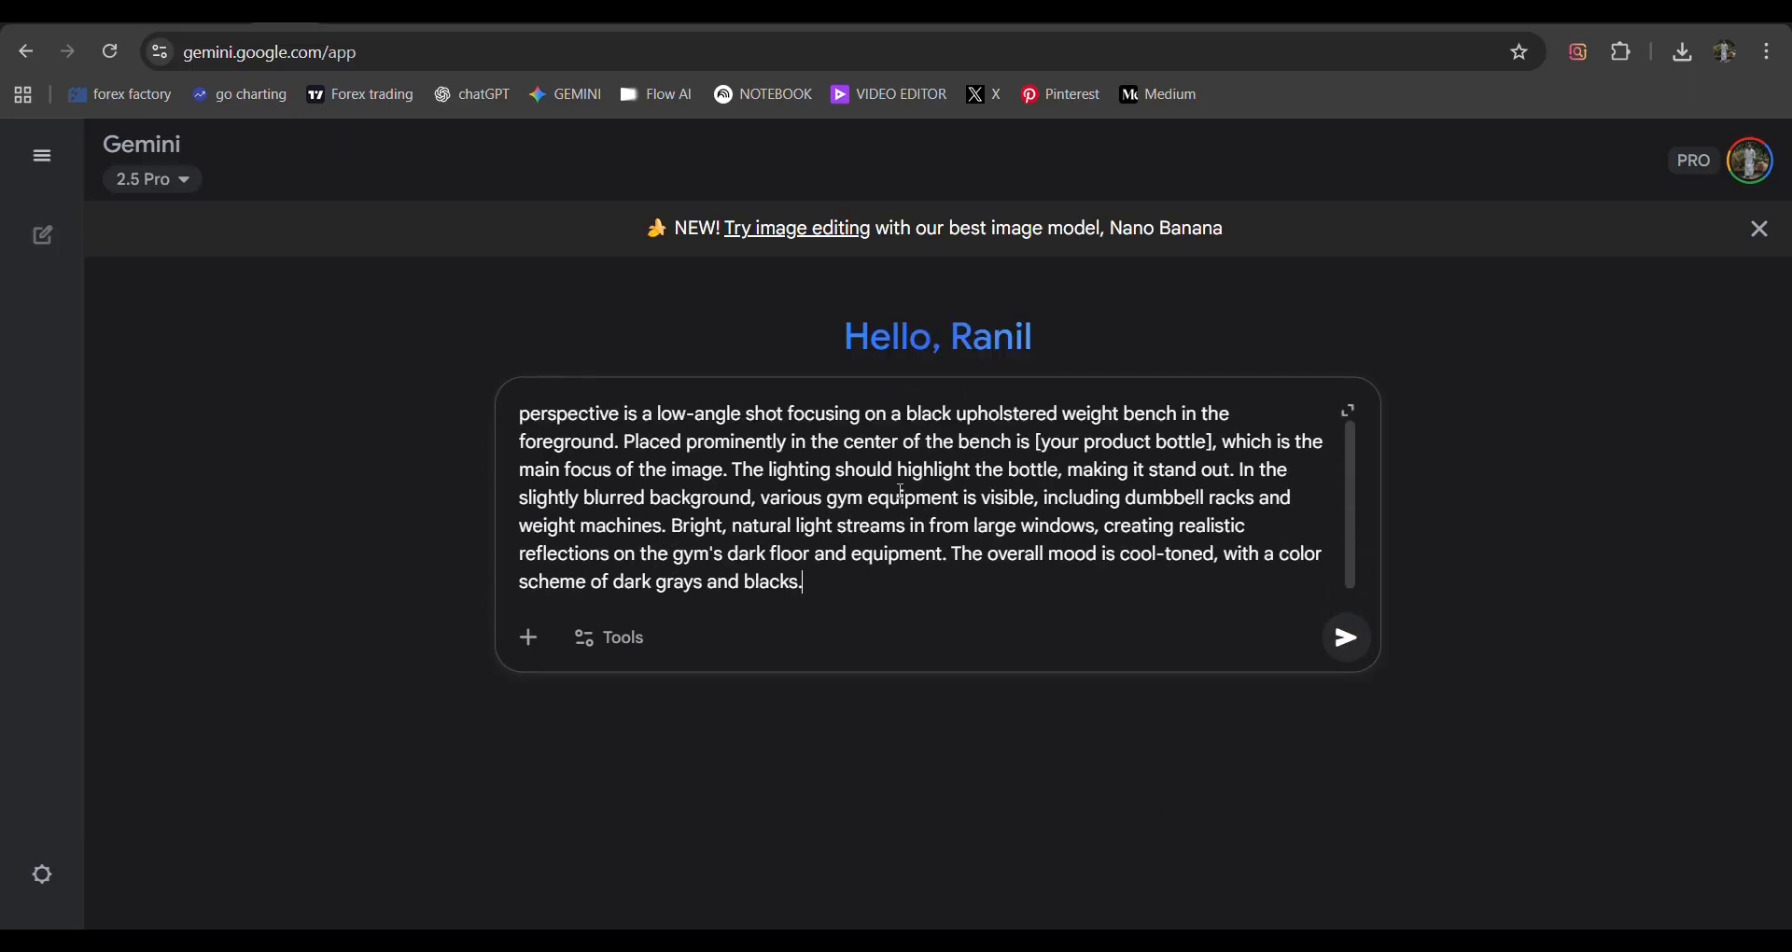
scroll(901, 493, "up", 3)
left_click(519, 644)
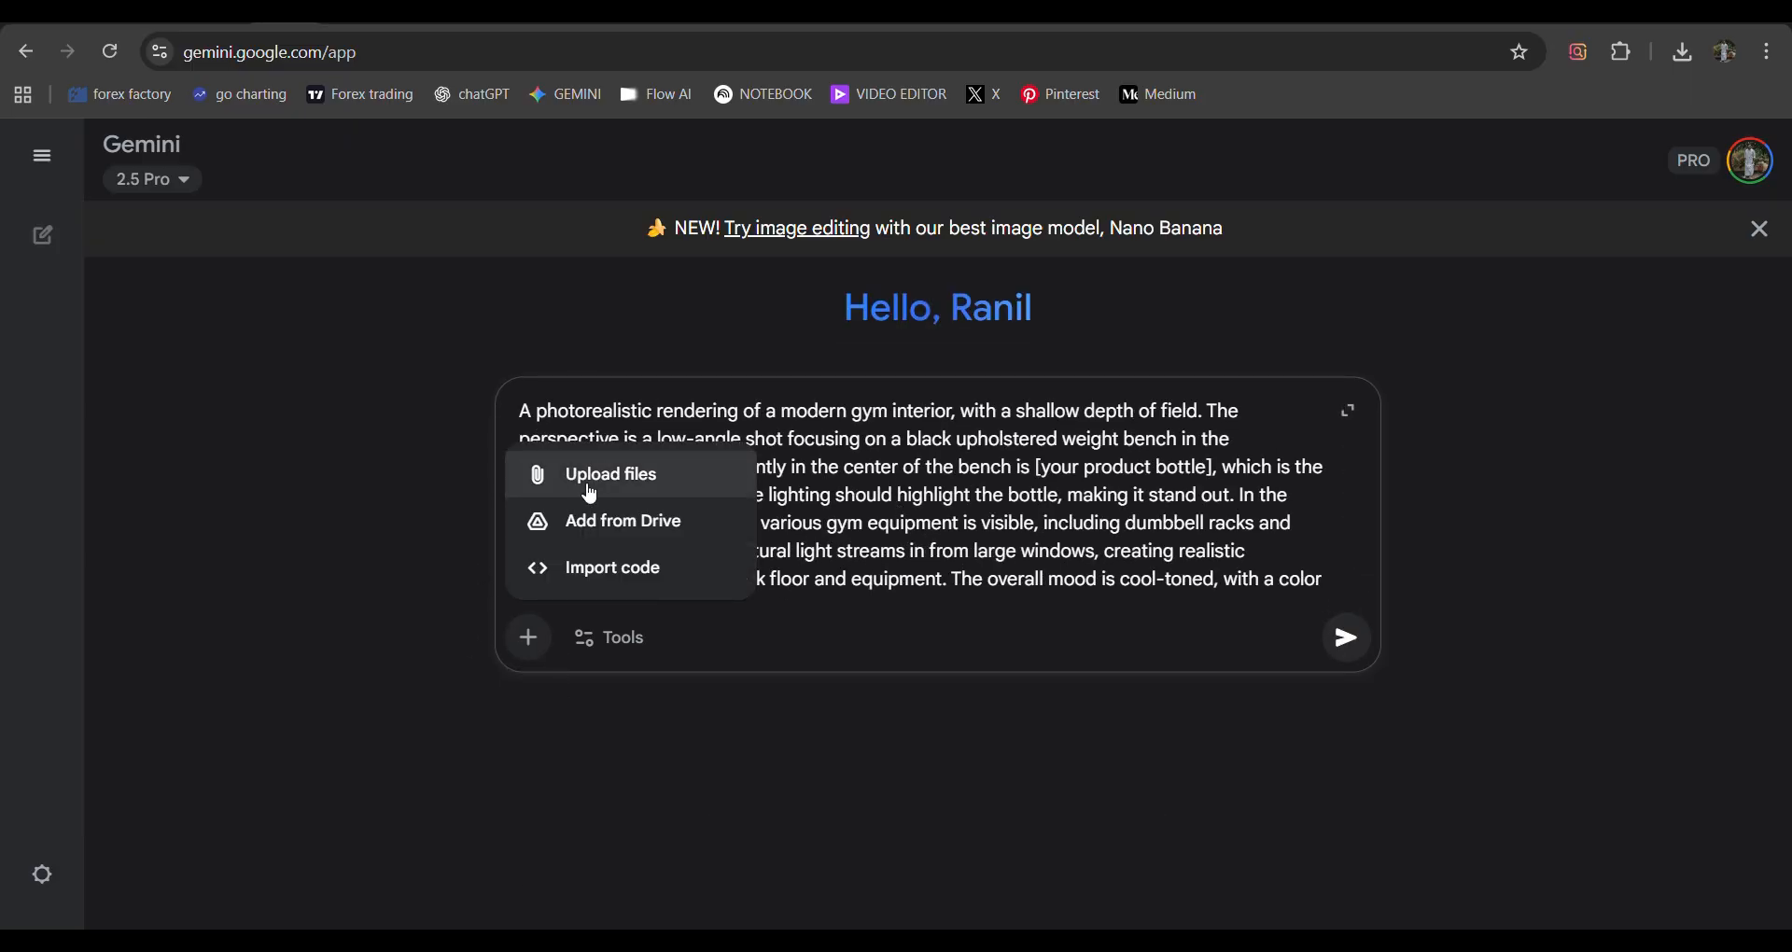
left_click(580, 483)
left_click(277, 378)
left_click(647, 595, "shift")
left_click(1238, 306, "ctrl")
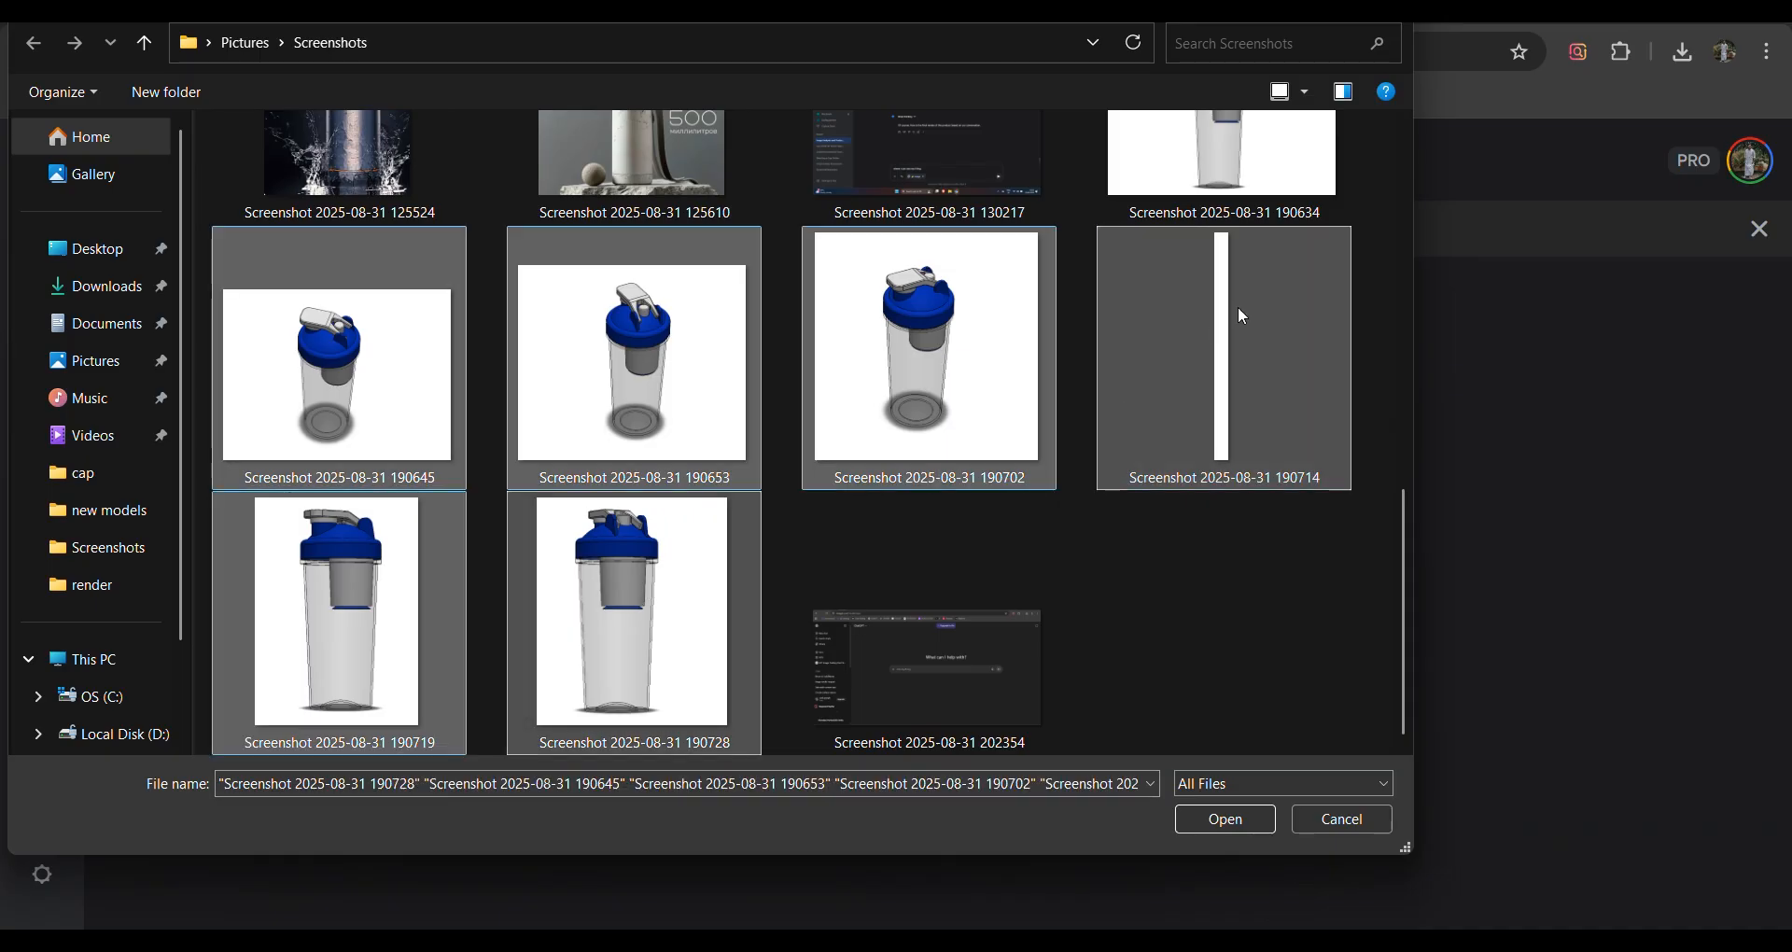
left_click(1224, 820)
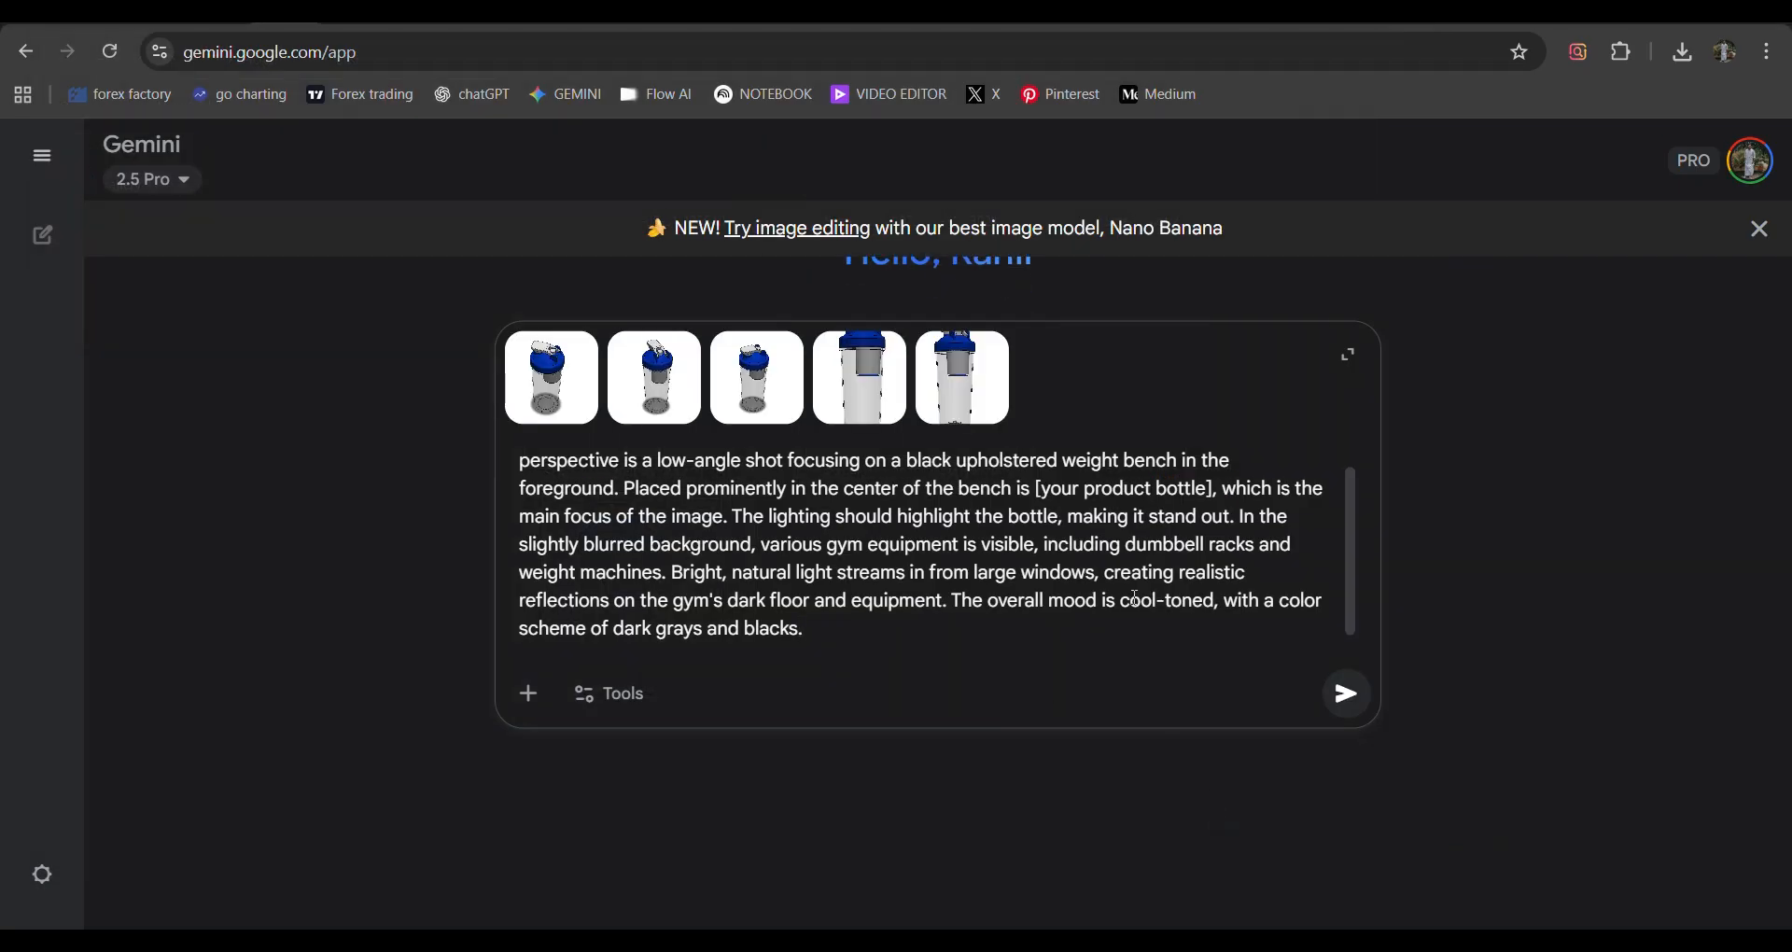
left_click(1347, 693)
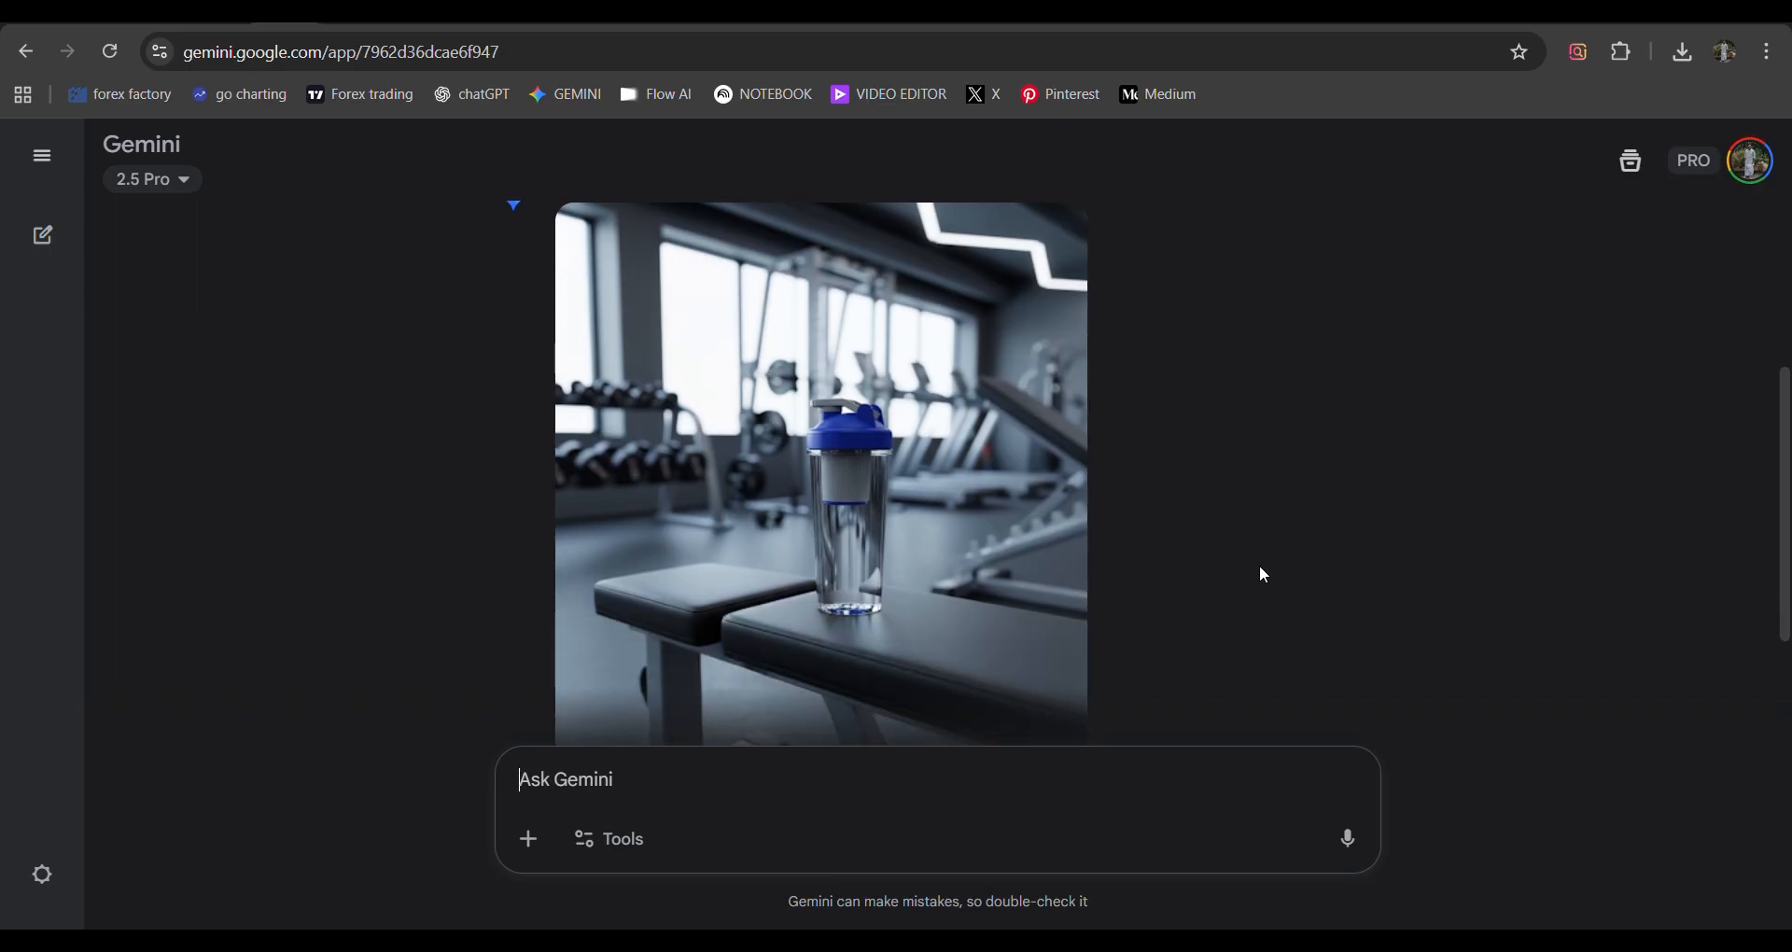
Switch to ChatGPT, attach the same five shaker bottle screenshots to the gym interior prompt, and submit it.
key("ctrl+Tab")
left_click(515, 721)
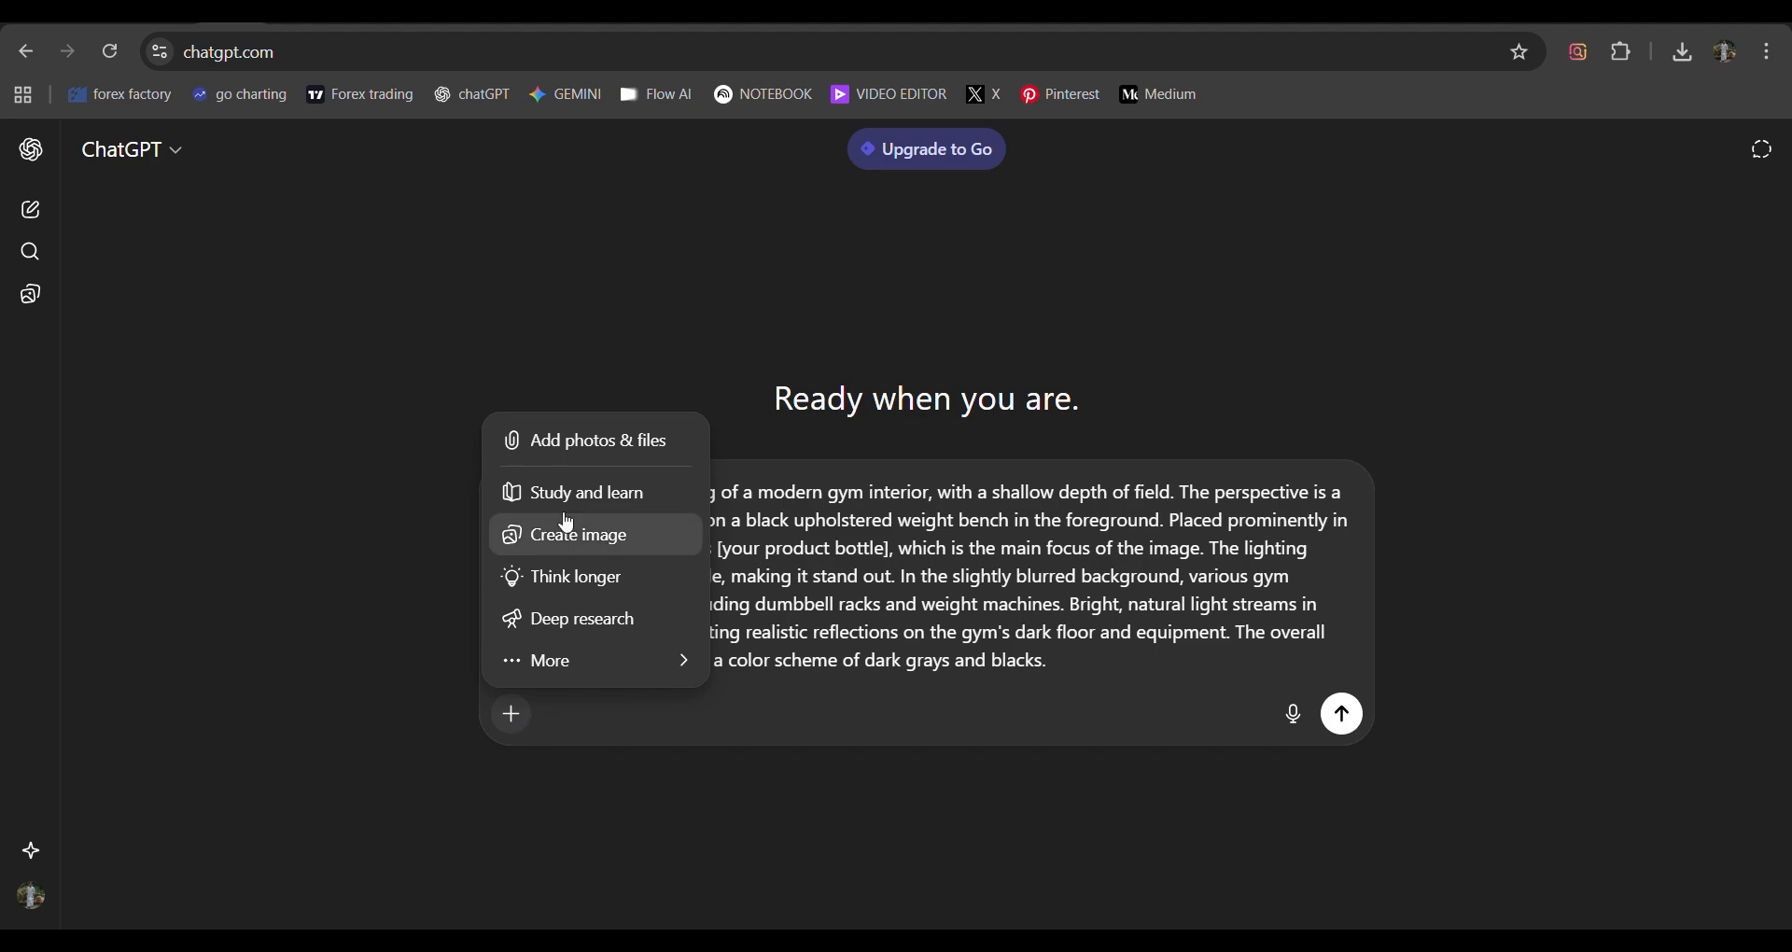
left_click(586, 441)
left_click(638, 698, "shift")
left_click(346, 411)
left_click(550, 605, "shift")
left_click(1204, 410, "ctrl")
left_click(1214, 815)
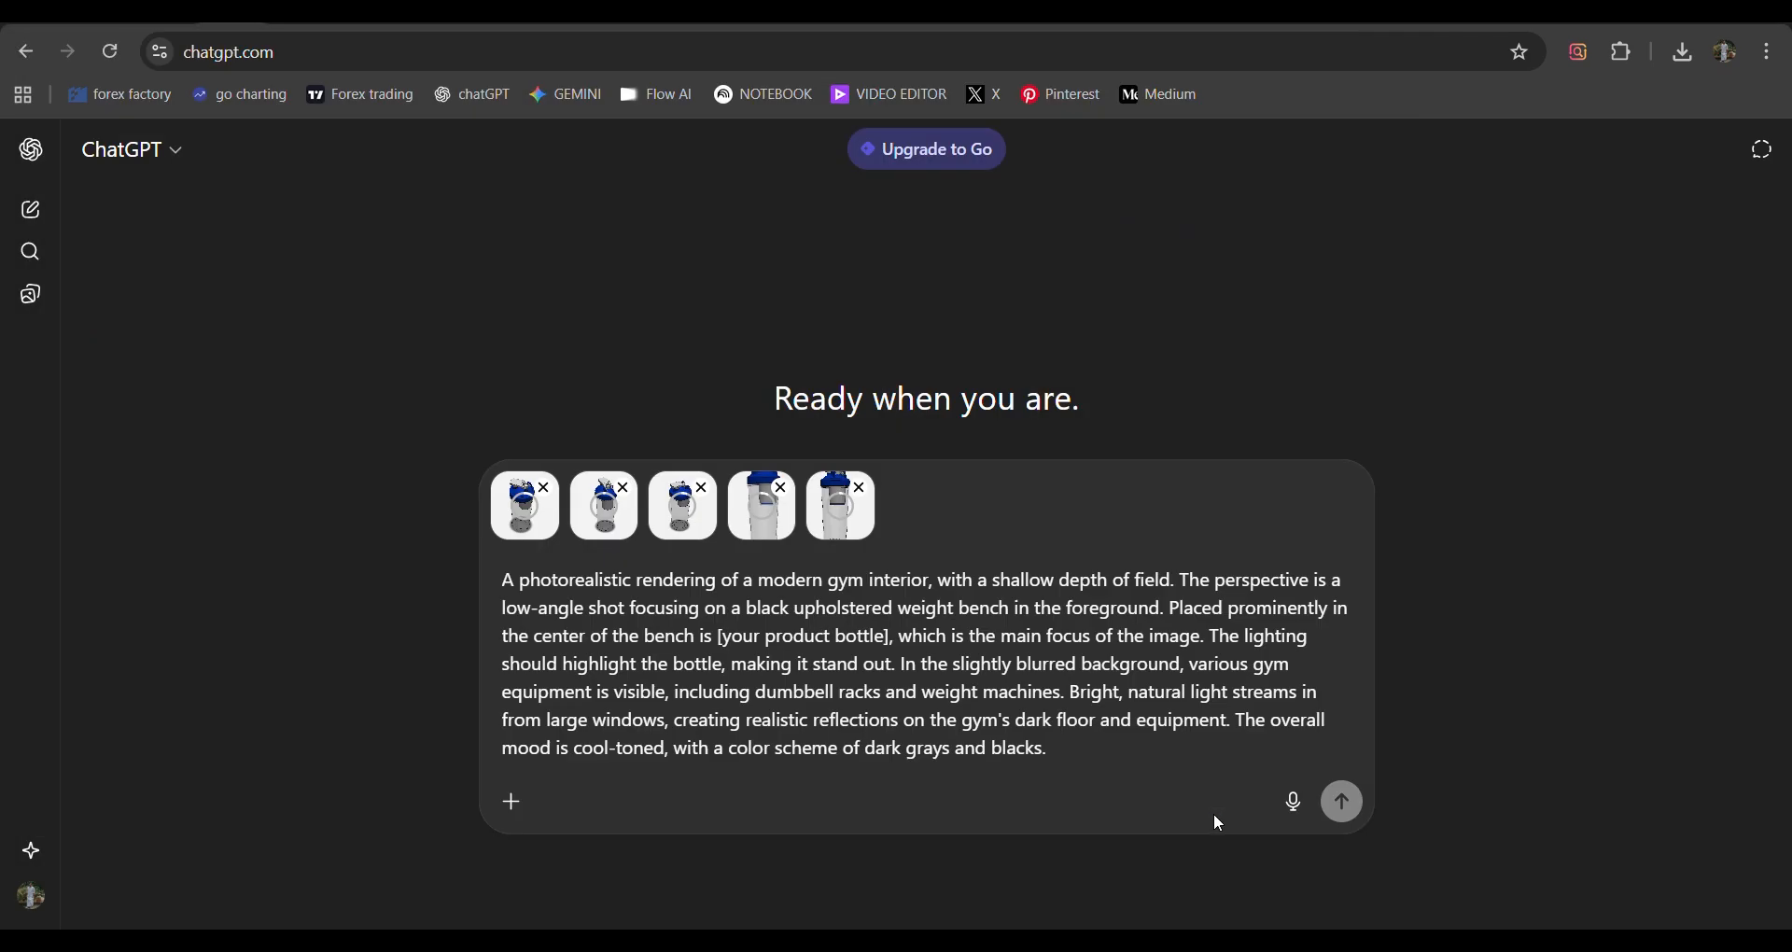
left_click(1342, 802)
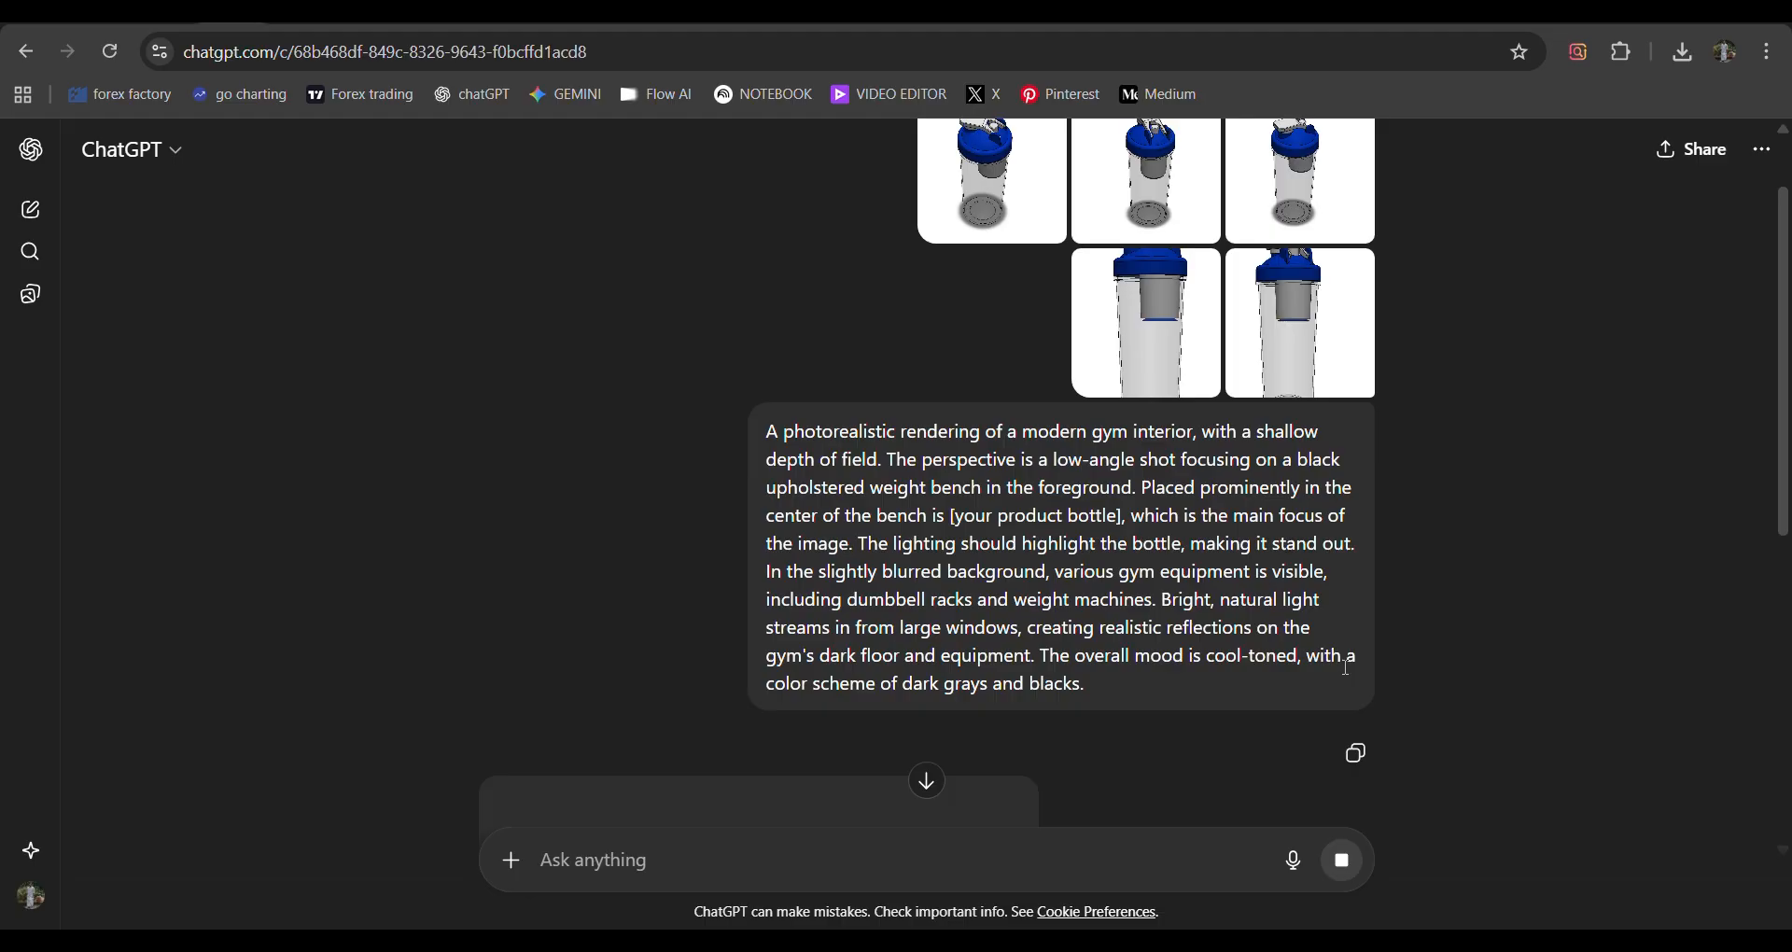